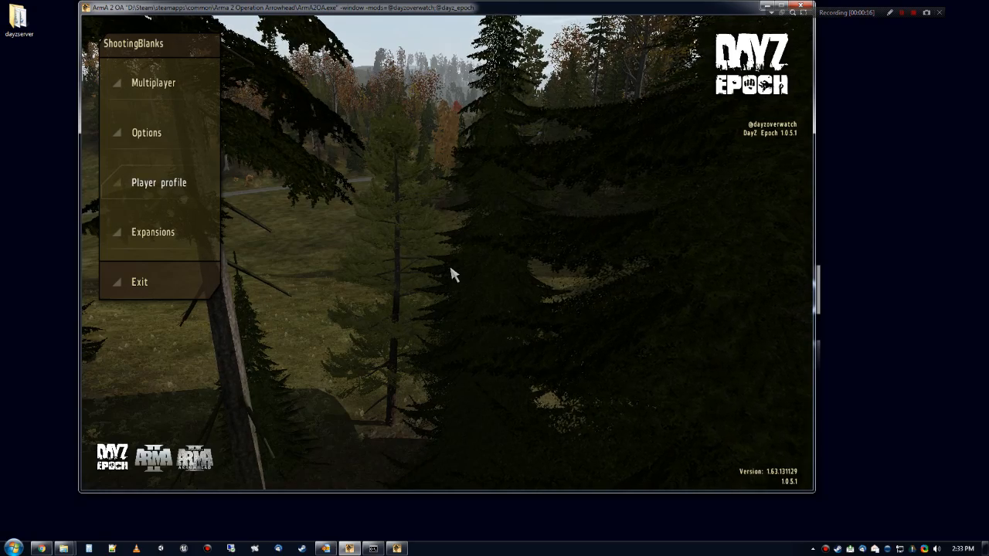
Step: Open the 3D mission editor with the Napf map
key("Return")
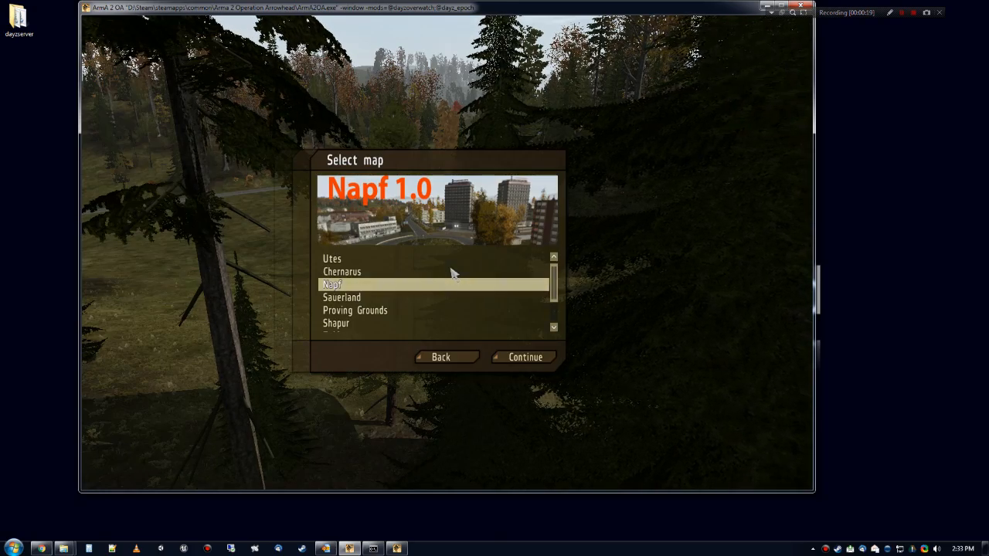
left_click(350, 312)
left_click(355, 285)
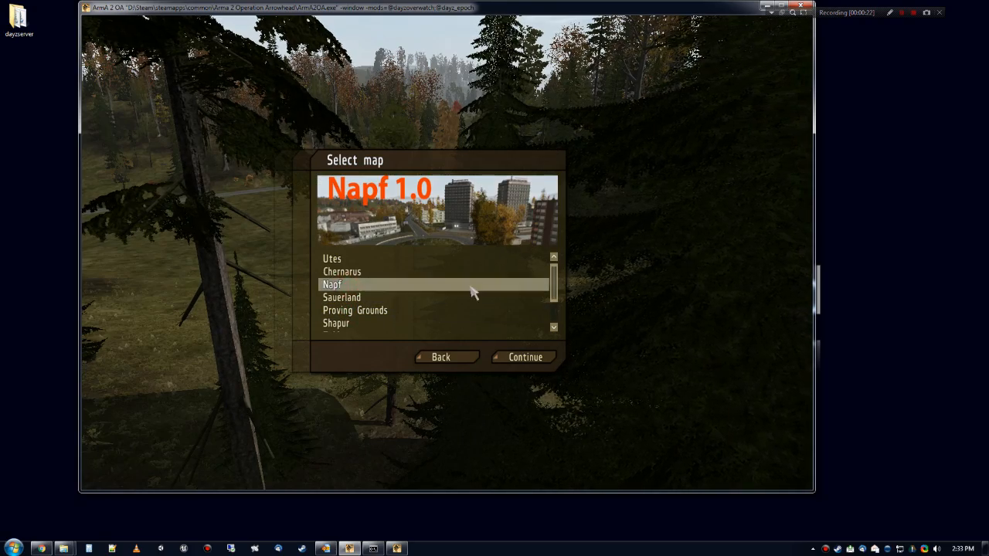
left_click_drag(555, 286, 554, 301)
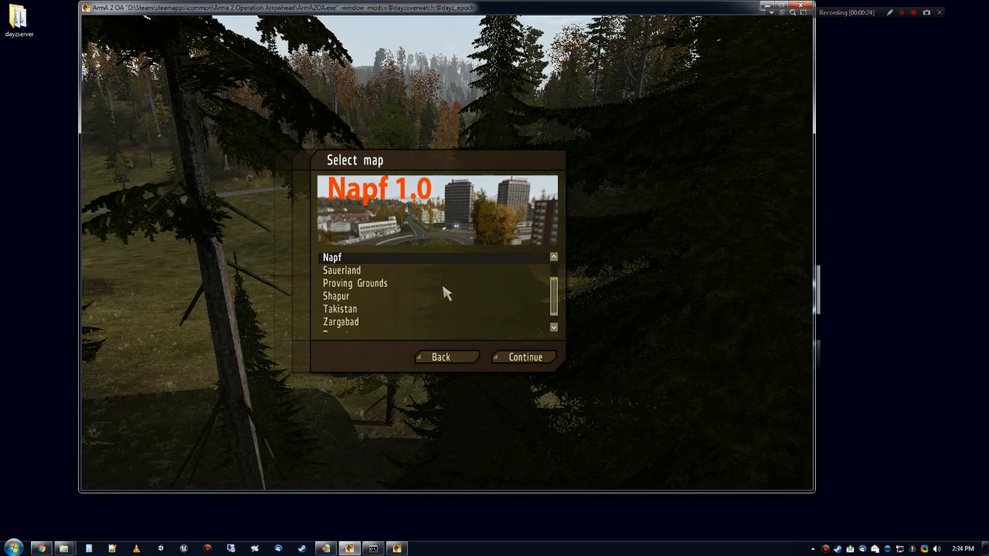
left_click(377, 285)
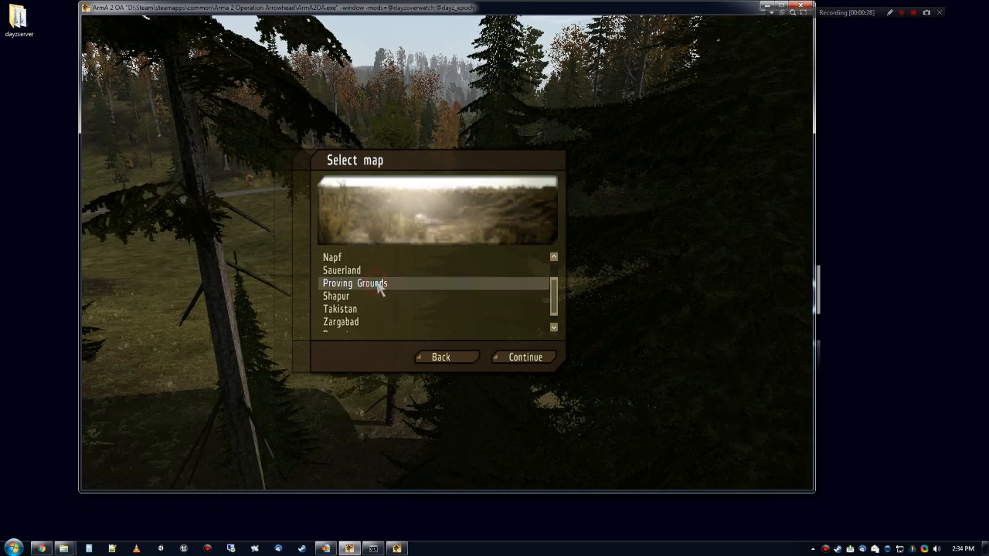
left_click(335, 259)
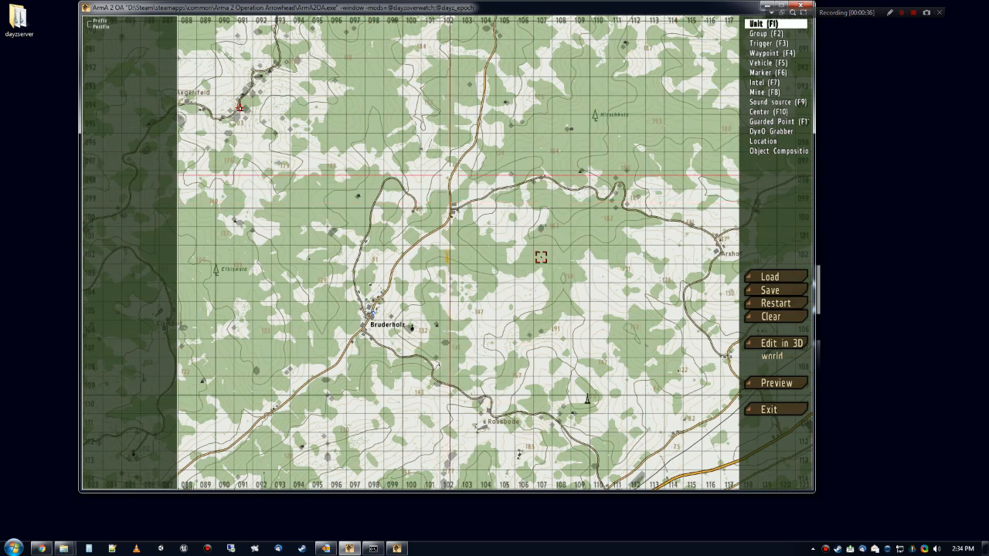
Step: Switch from the 2D map to the 3D world and fly over the terrain to examine the village houses and road
left_click(774, 343)
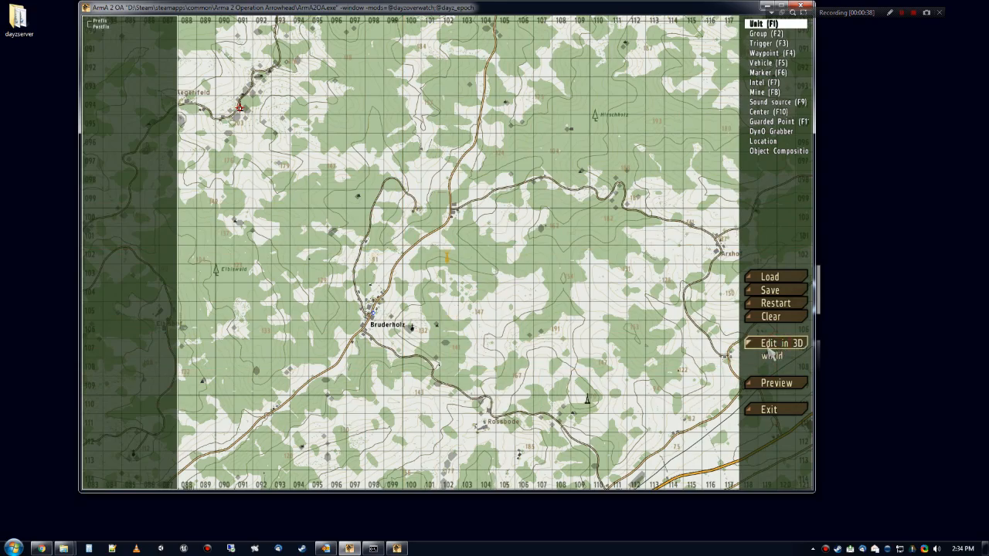
key("w")
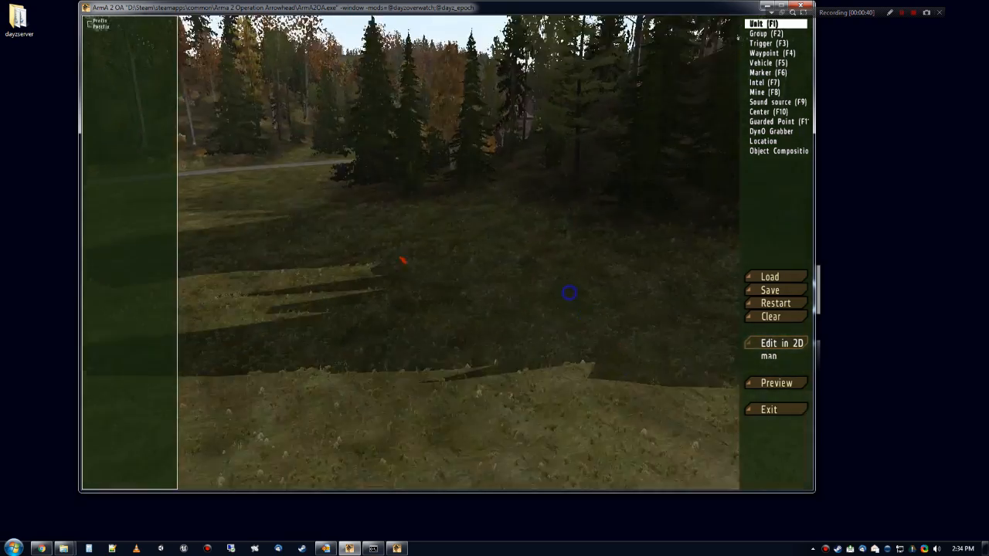
key("w")
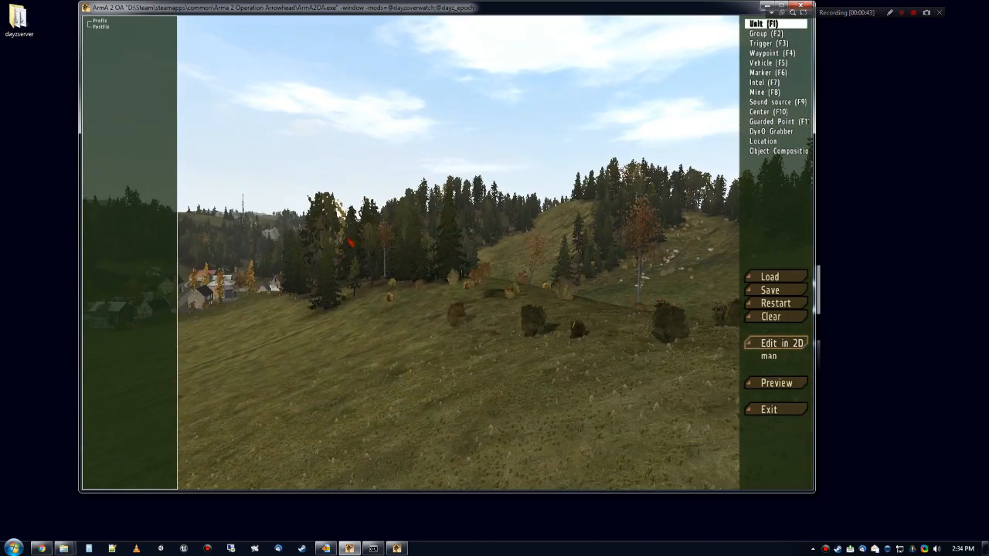
right_click_drag(350, 242, 711, 282)
key("w")
key("w")
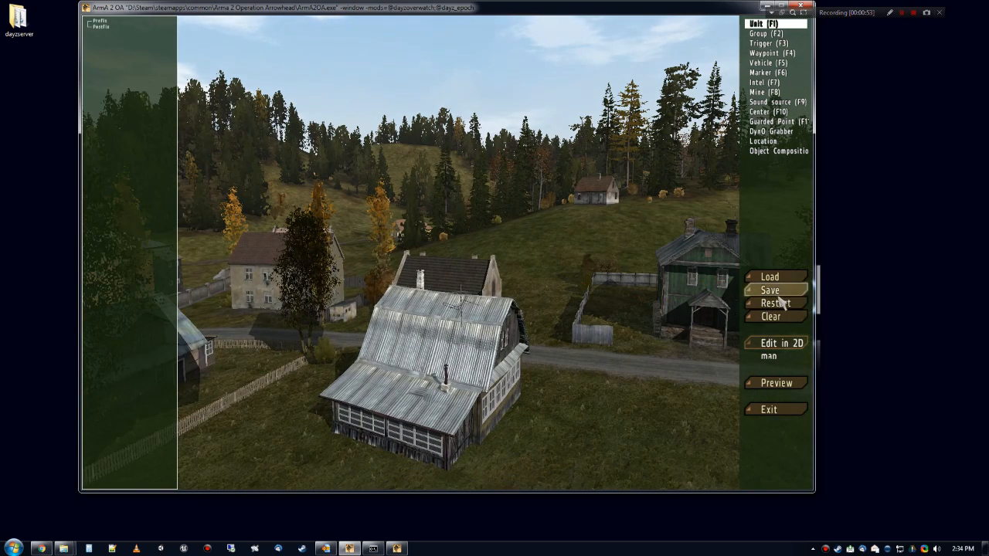
right_click_drag(609, 291, 794, 305)
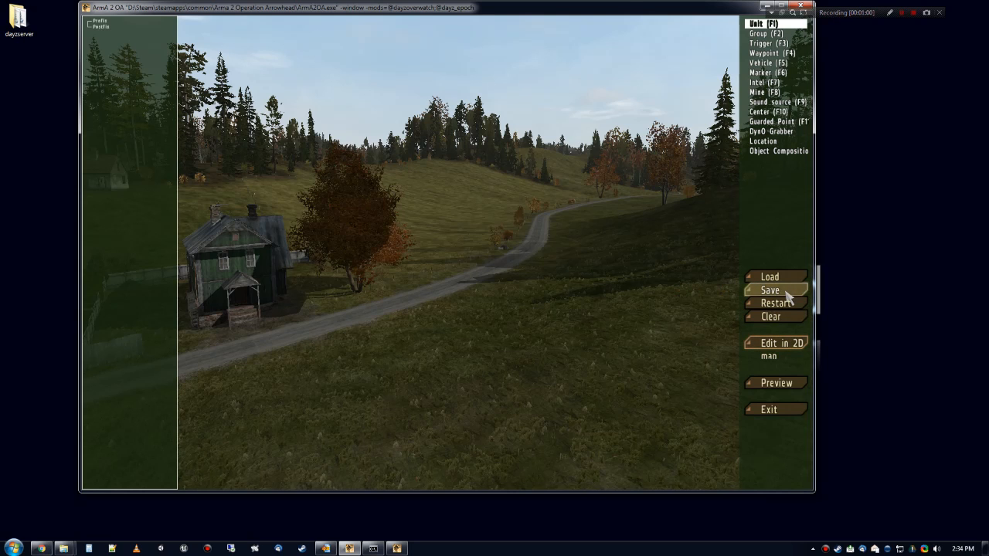
Step: Try to save the mission
left_click(773, 290)
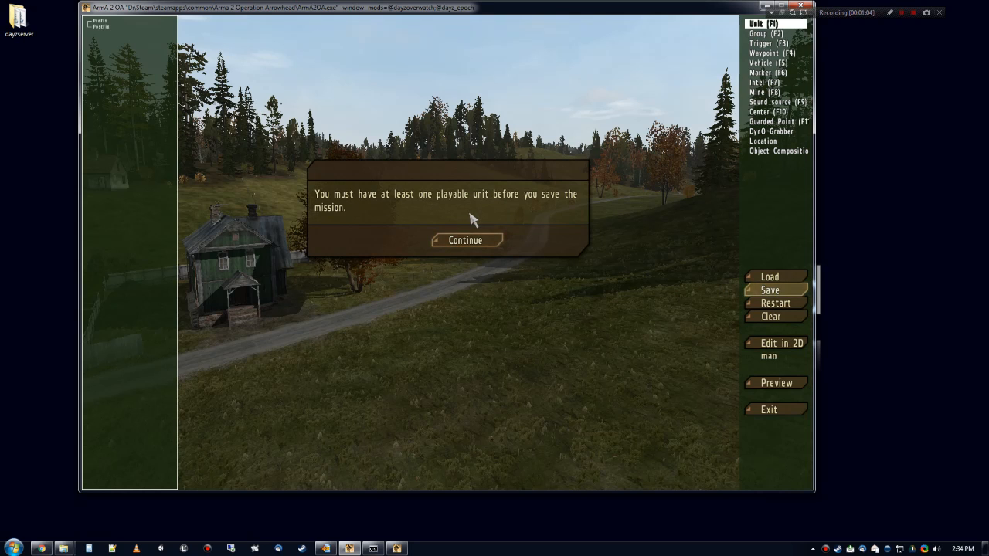
left_click(475, 241)
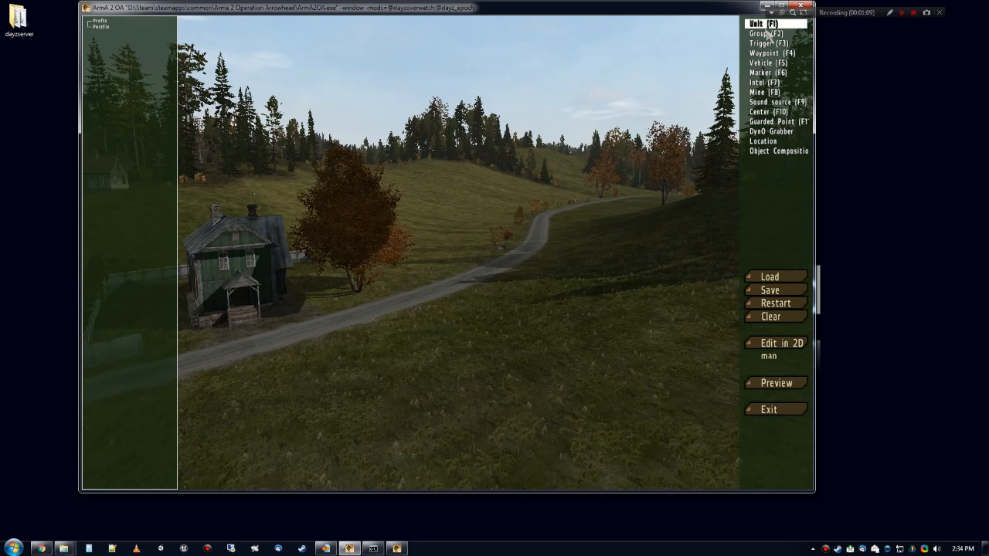
Step: Return to the 2D map and place a BLUFOR center just north of Bruderholz
left_click(765, 35)
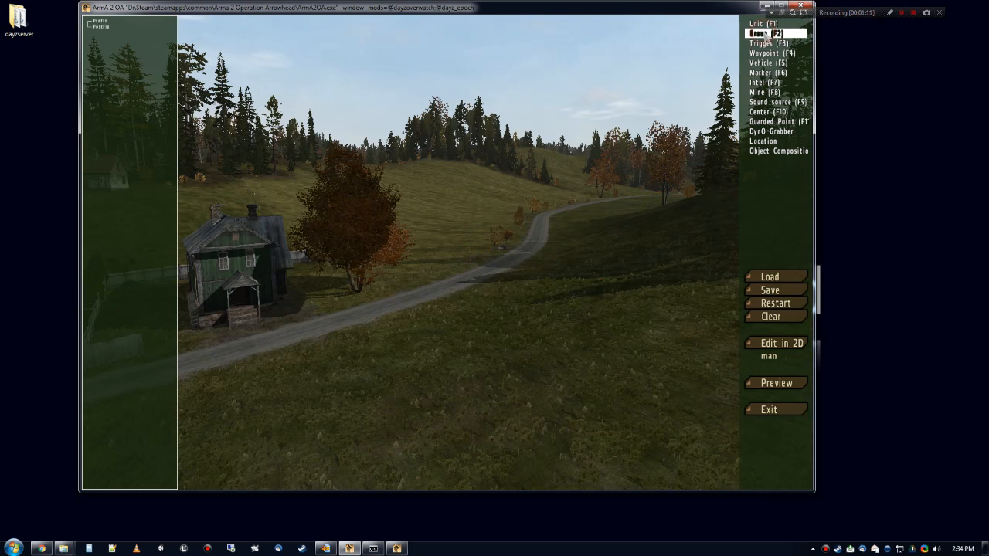
left_click(769, 113)
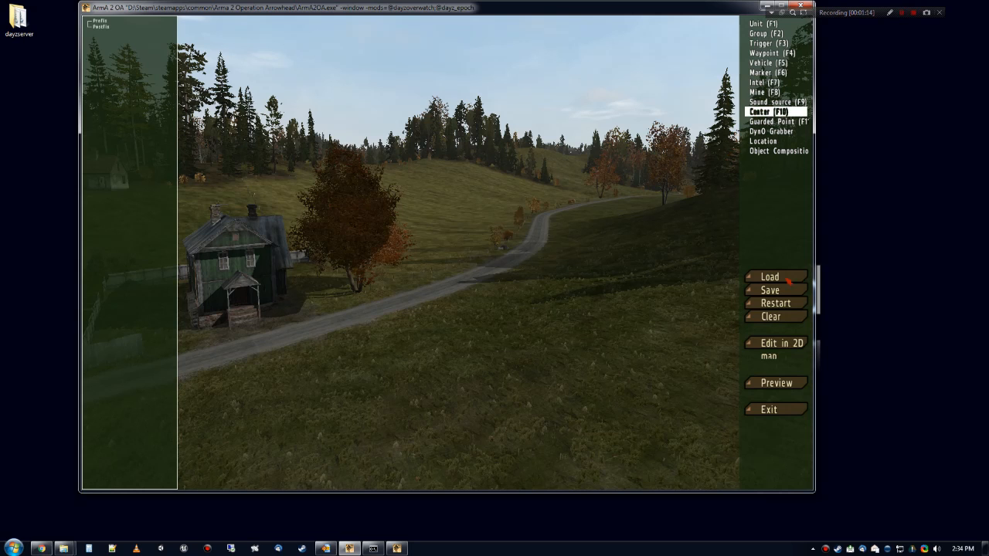
left_click(800, 346)
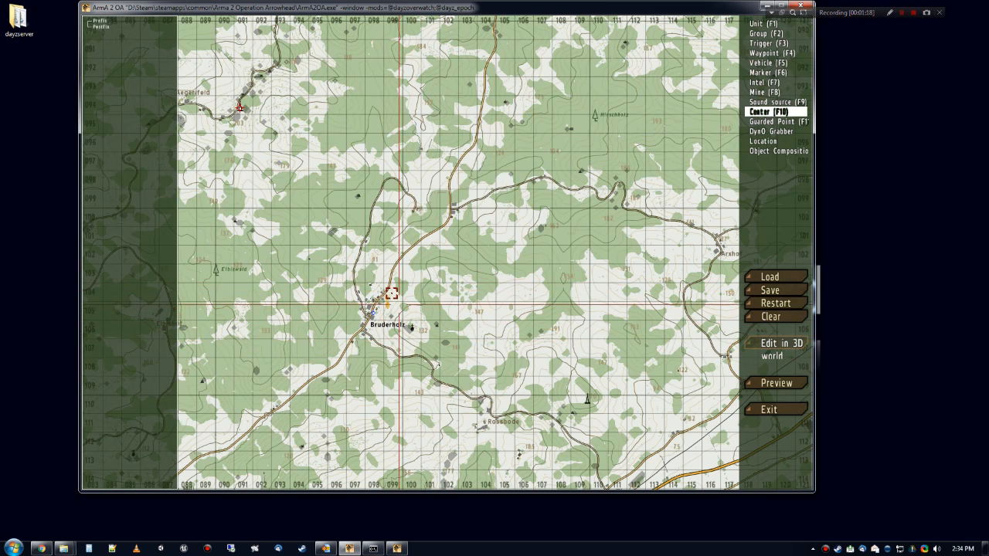
right_click_drag(391, 292, 441, 274)
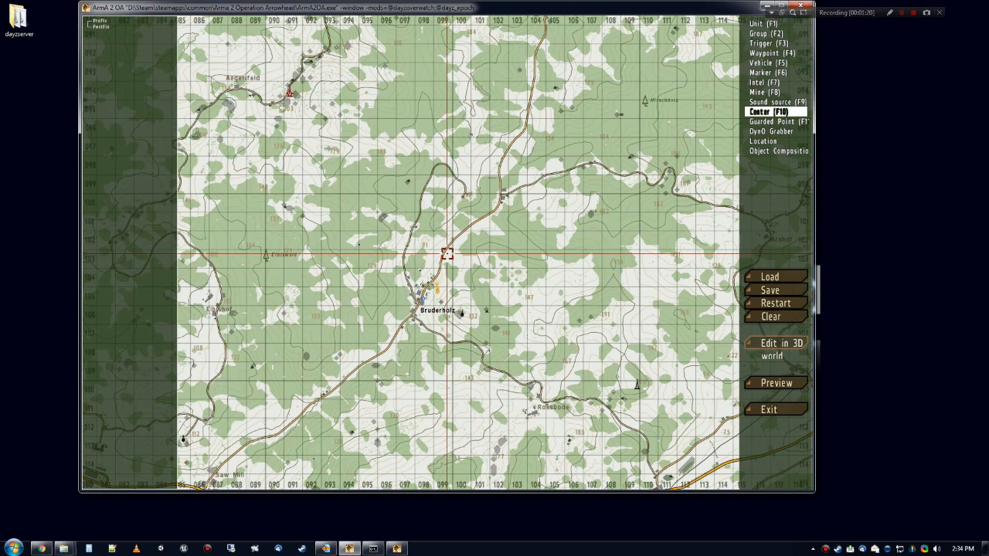
double_click(446, 250)
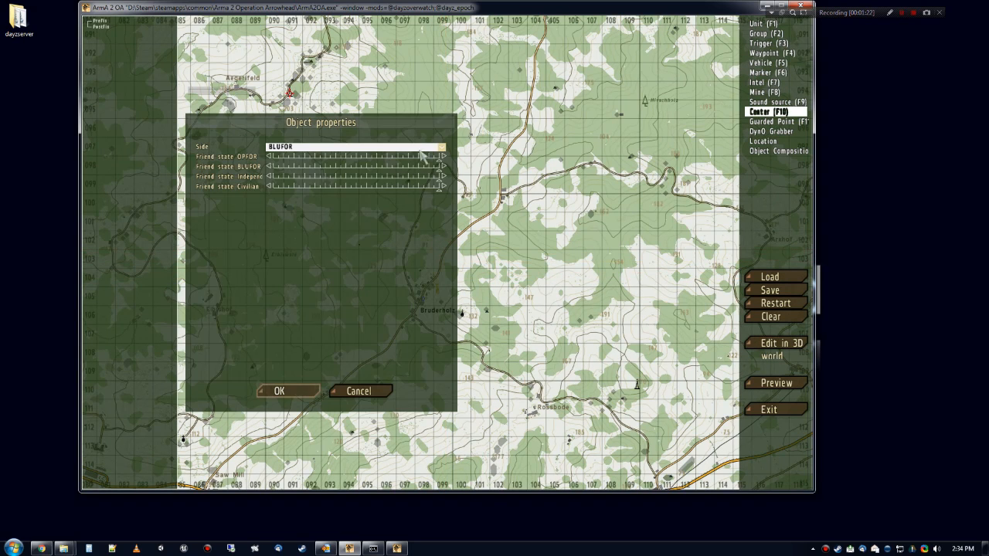
left_click(279, 392)
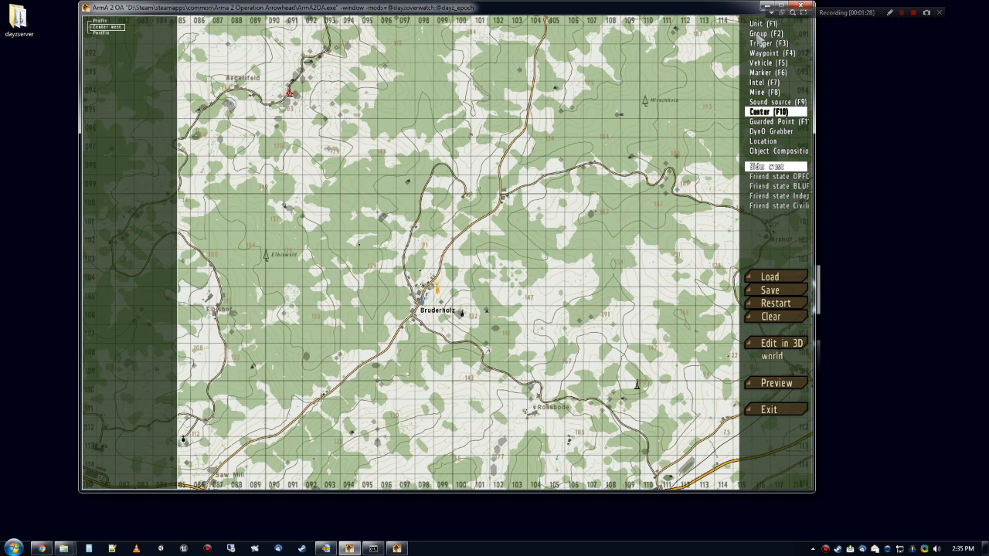
Step: Add a group belonging to Center west on the map north of Bruderholz
left_click(757, 34)
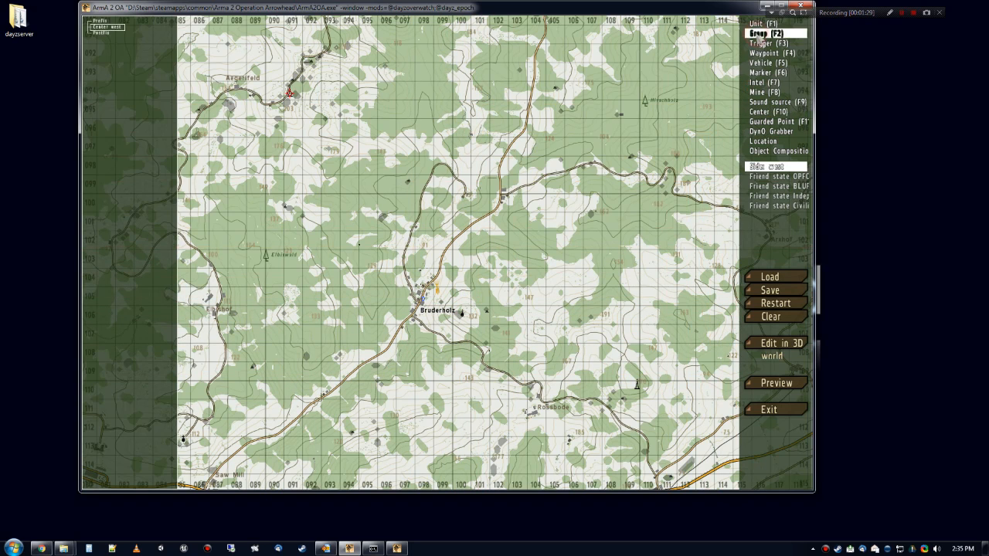
double_click(458, 232)
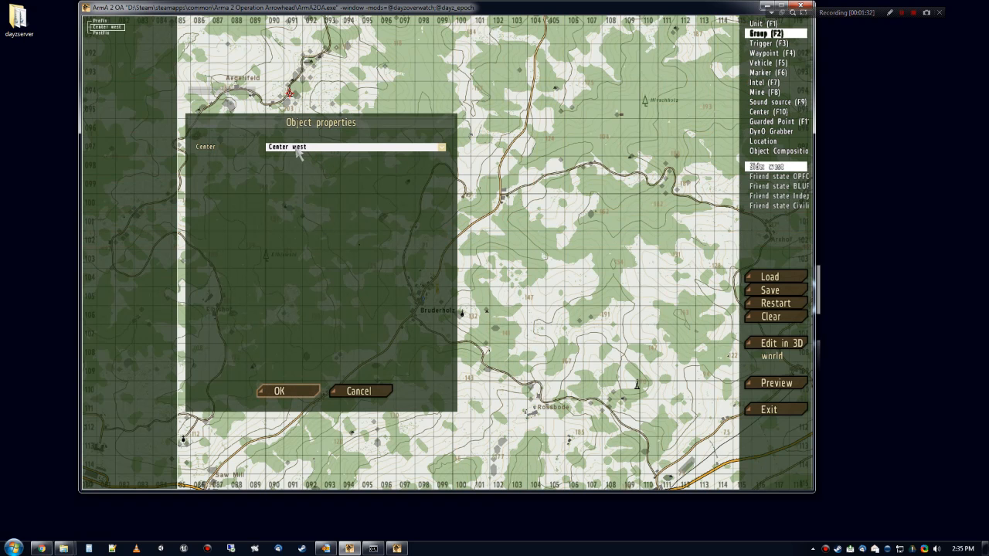
left_click(280, 390)
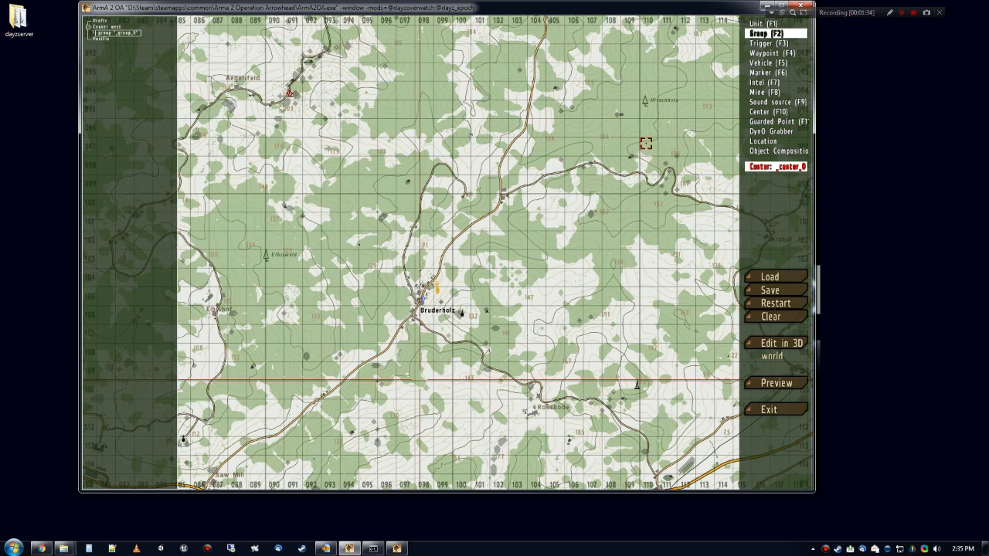
Step: Place a Rifleman (M1014) player unit on the road north of Bruderholz and set it to Playable
left_click(757, 24)
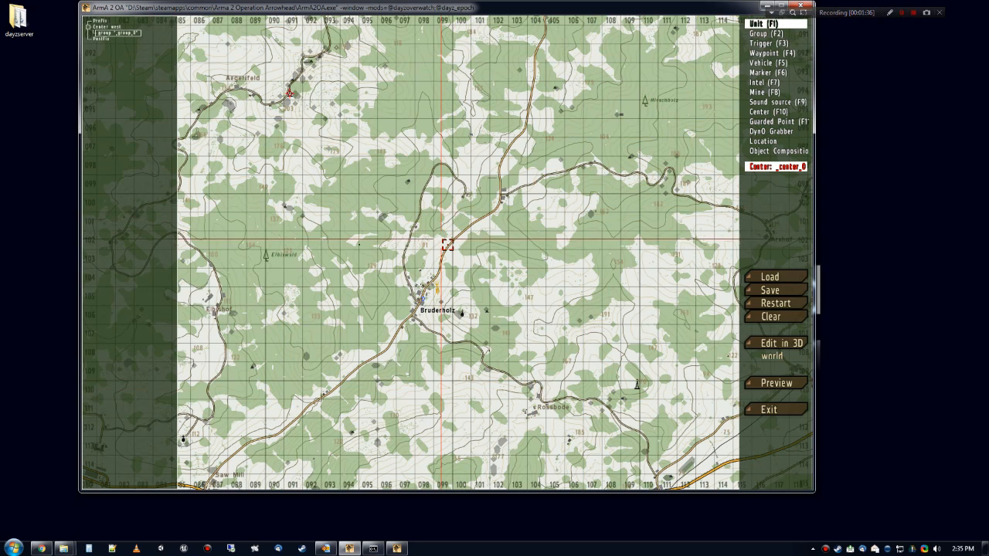
double_click(448, 245)
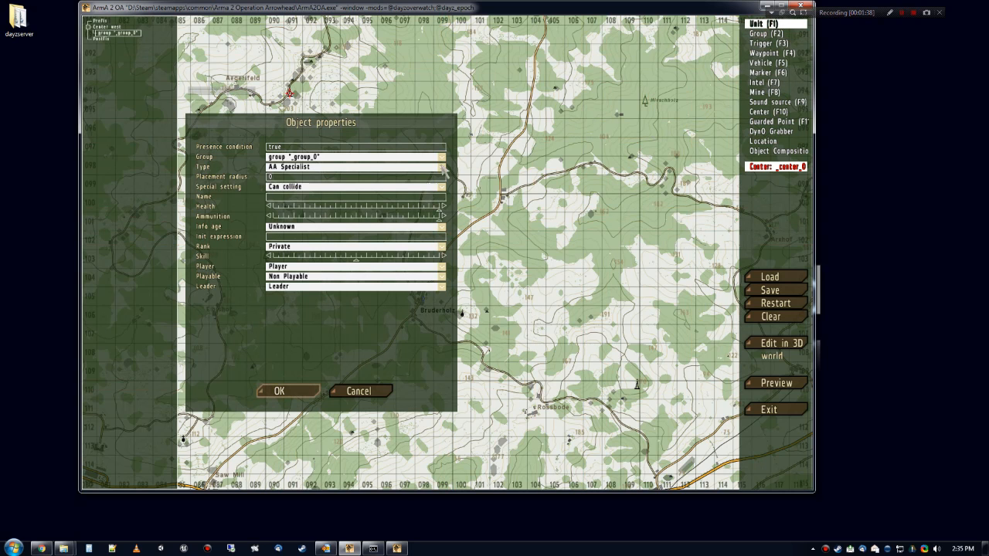
left_click(328, 167)
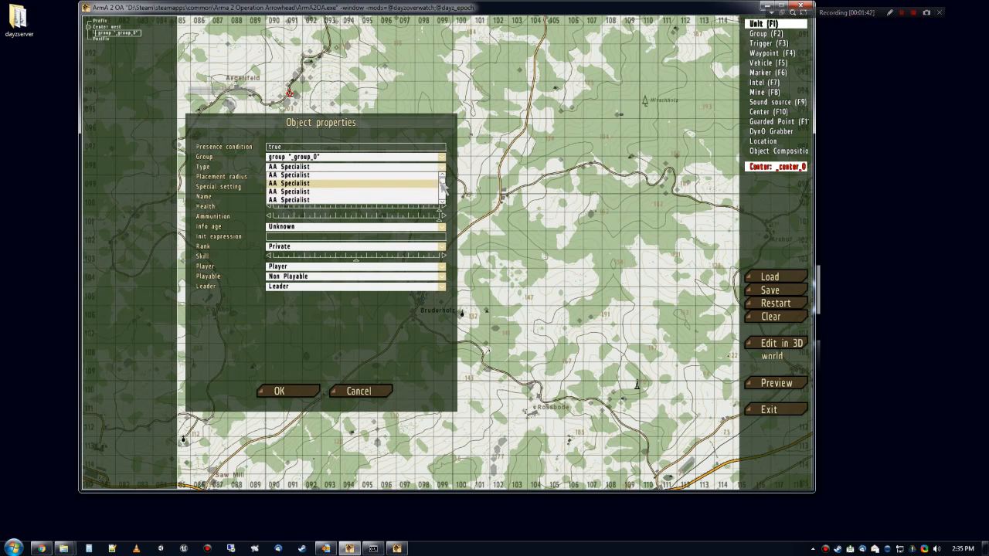
left_click_drag(442, 182, 441, 195)
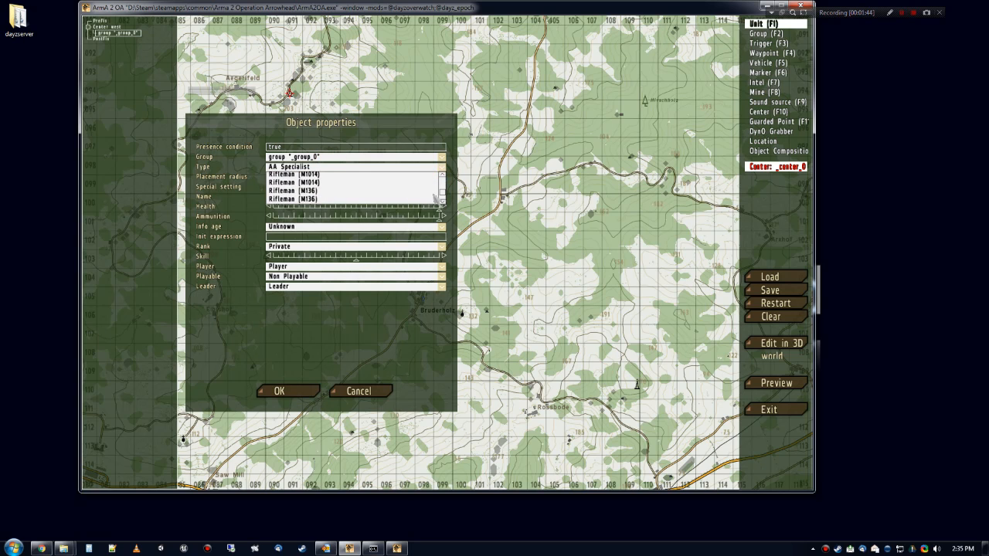
left_click(313, 200)
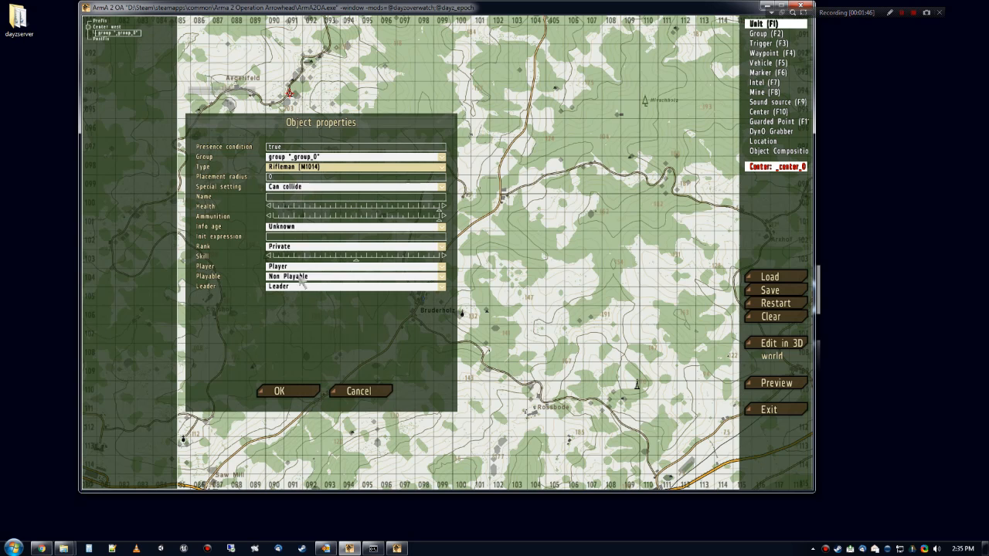
left_click(300, 278)
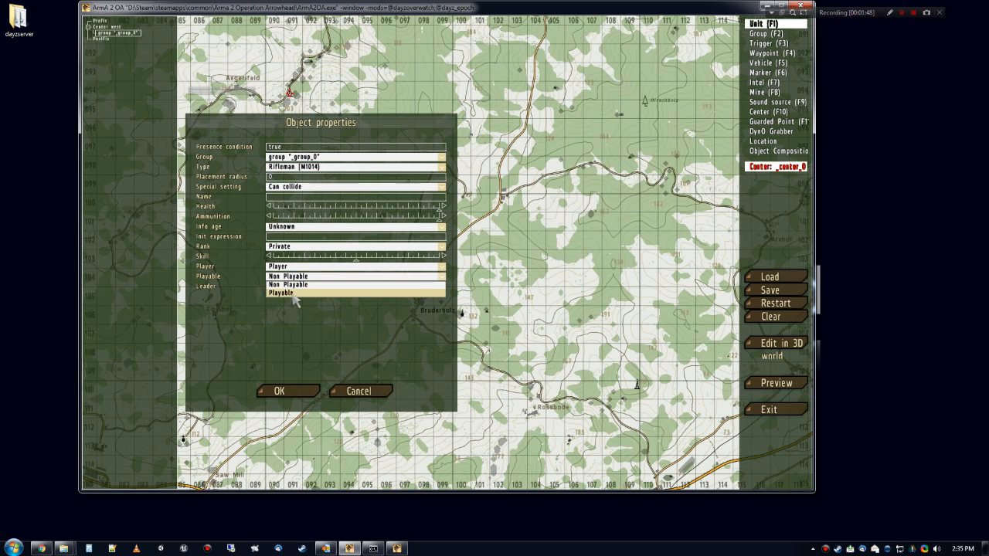
left_click(294, 293)
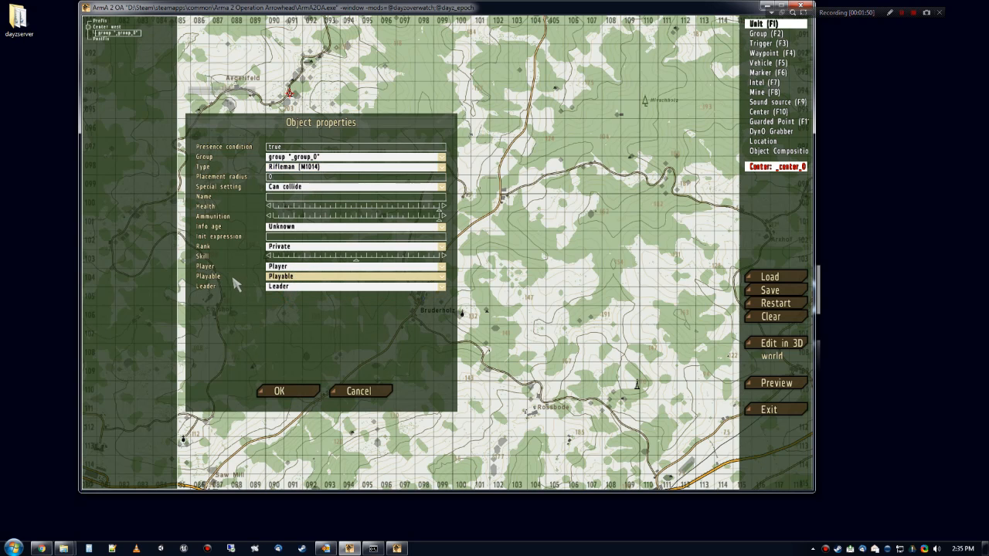
left_click(307, 389)
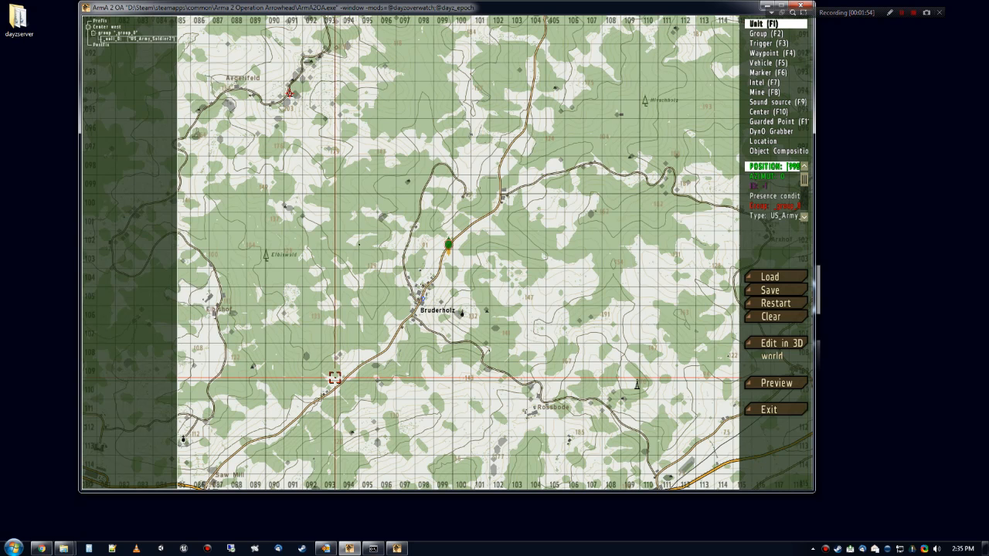
Step: Inspect the placed rifleman in the 3D world, and preview the mission by walking along the road and test-firing the M1014
left_click(773, 346)
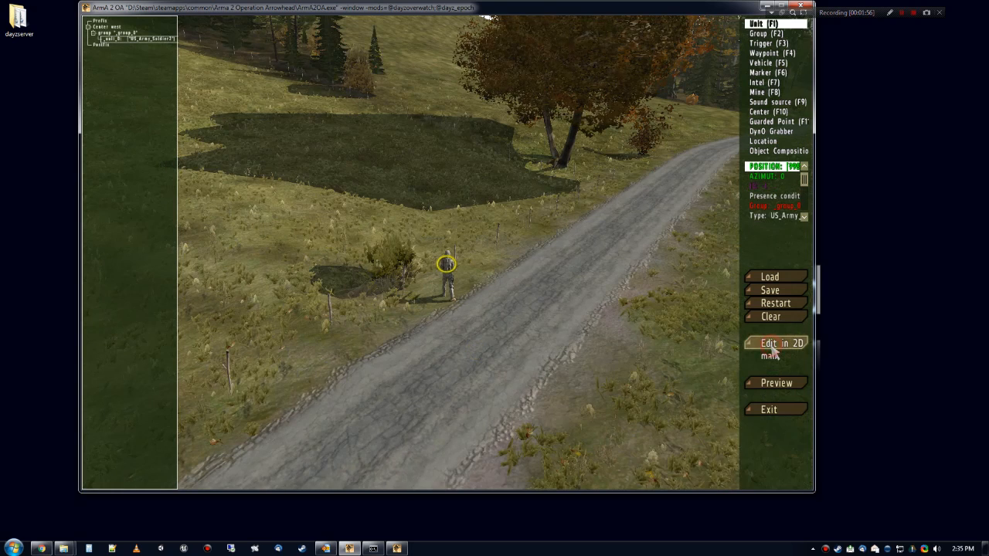
right_click_drag(486, 322, 422, 441)
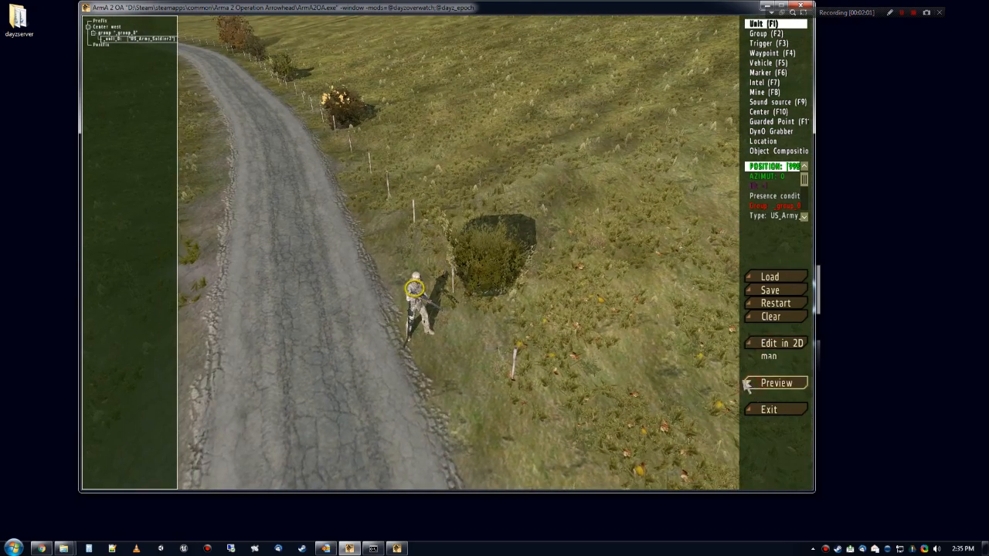
left_click(776, 383)
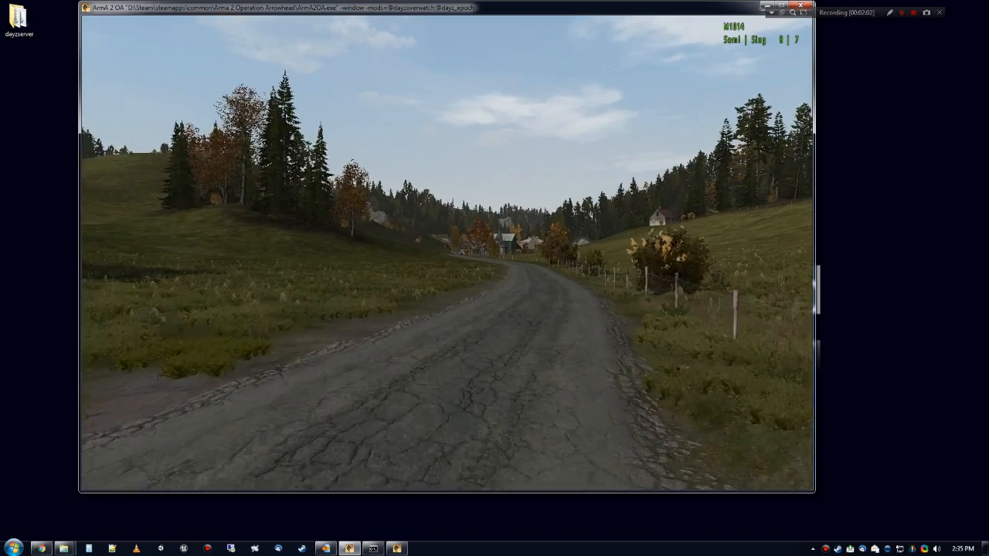
key("w")
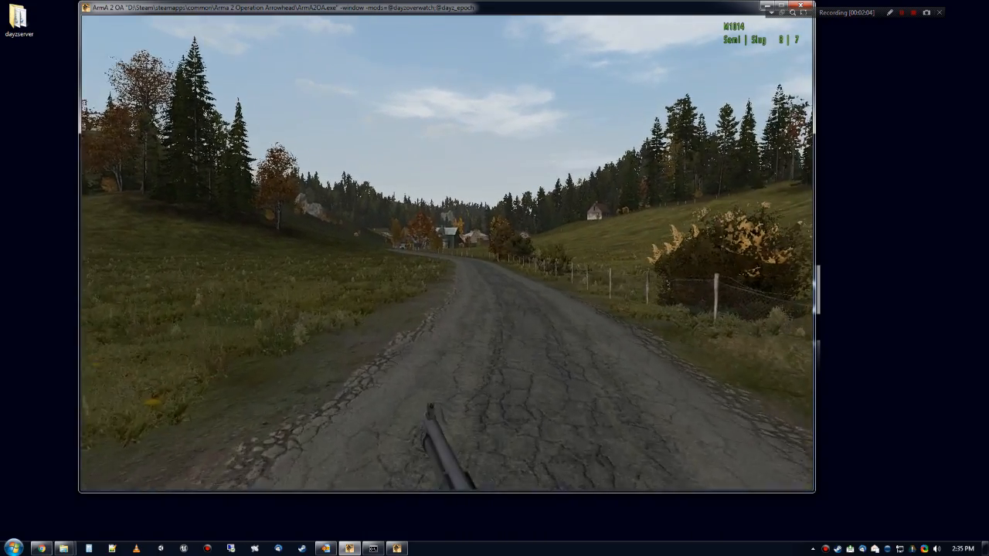
right_click(447, 253)
left_click(447, 253)
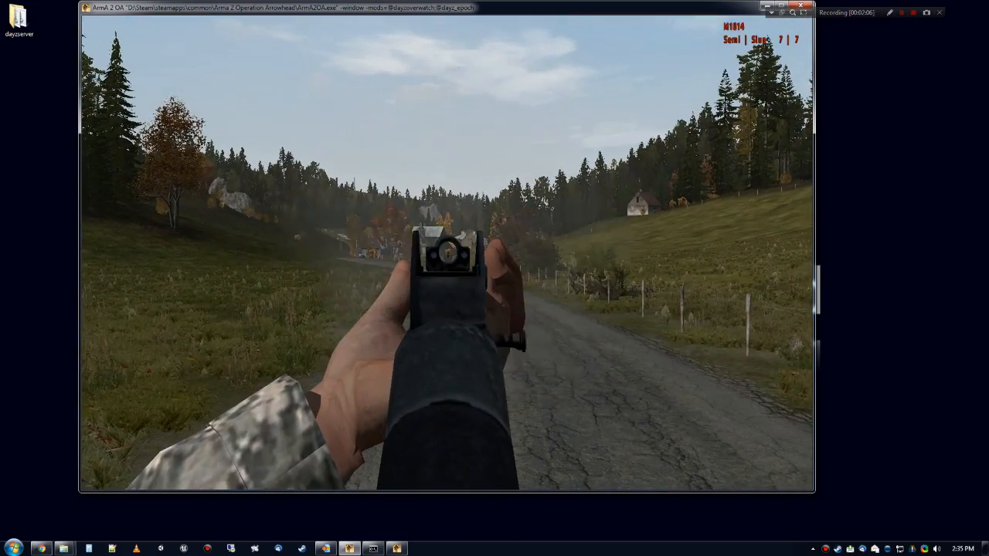
right_click(447, 254)
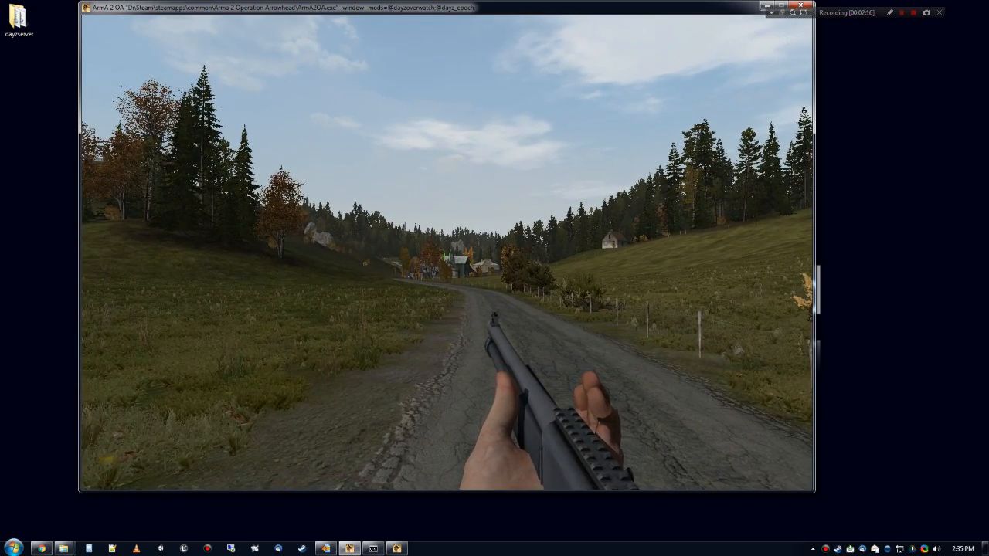
Step: Leave the preview for the 2D map and start a new vehicle object just east of the rifleman beside the road
key("Escape")
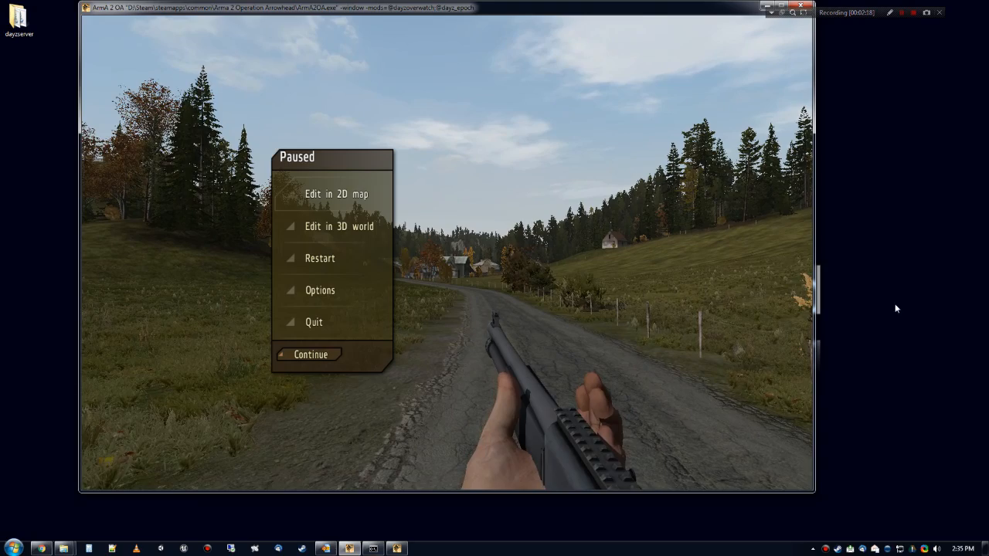
left_click(358, 198)
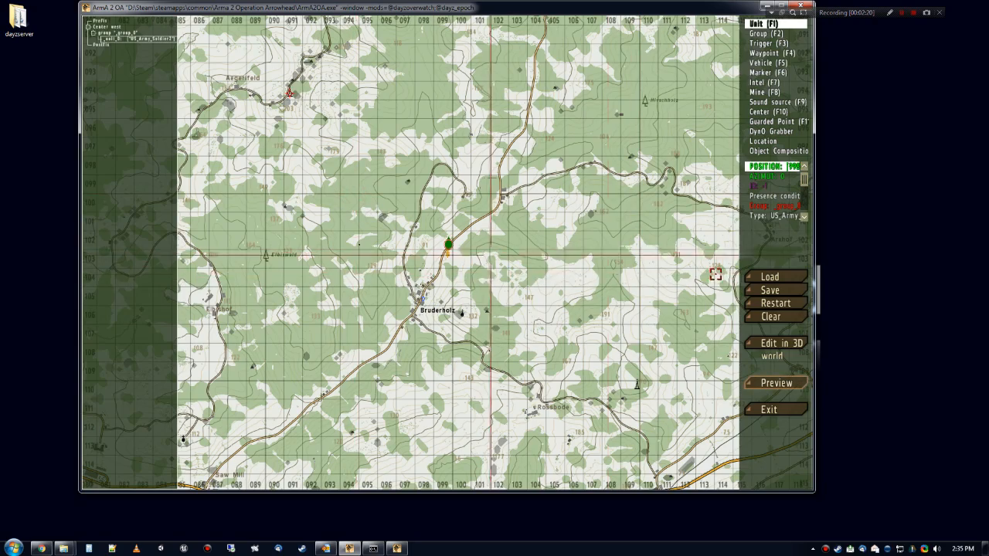
scroll(452, 245, "up", 6)
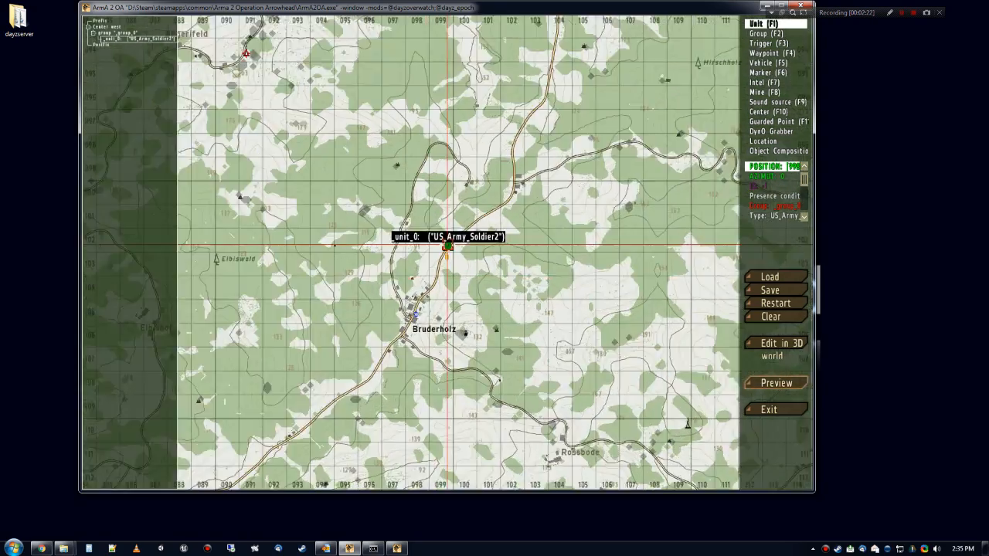
scroll(456, 246, "up", 5)
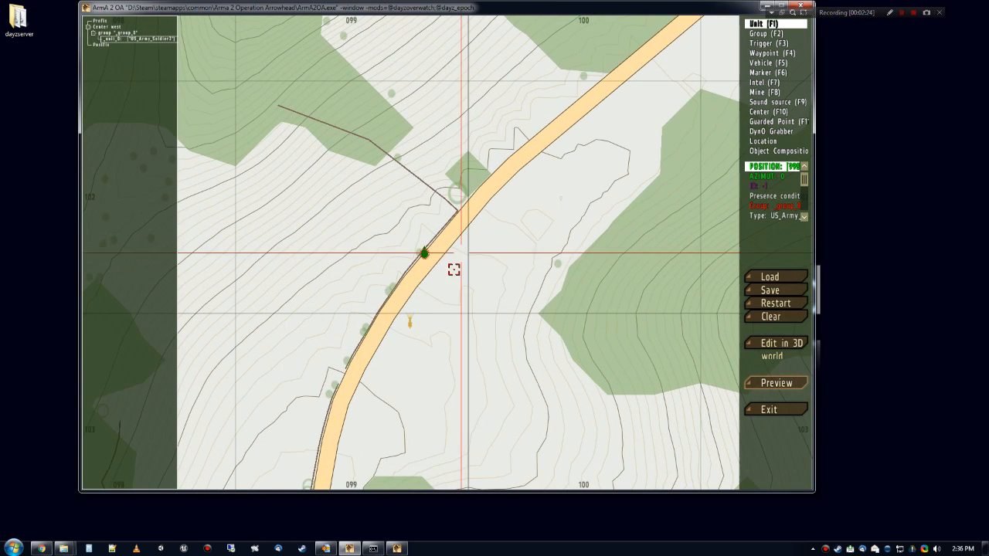
left_click(766, 63)
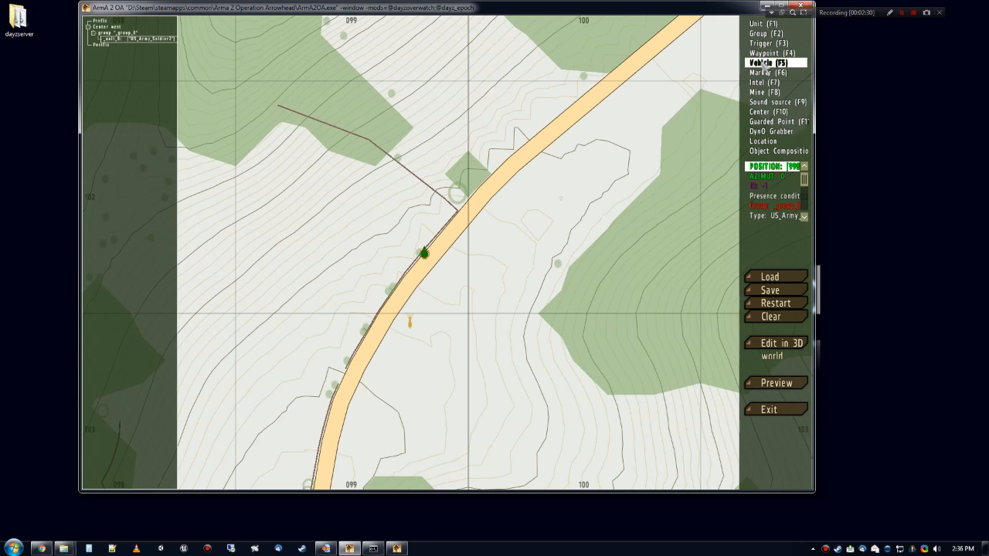
double_click(468, 248)
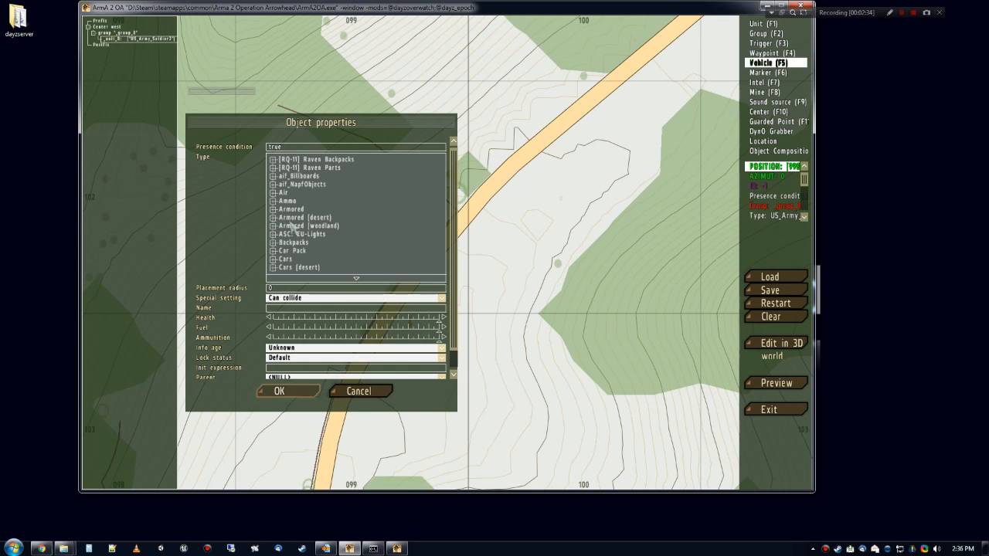
Step: Examine the object categories available in the Type list, from the vehicle groups through the MAP: EU and MBG building groups
scroll(293, 229, "down", 3)
scroll(296, 199, "up", 3)
scroll(287, 249, "down", 3)
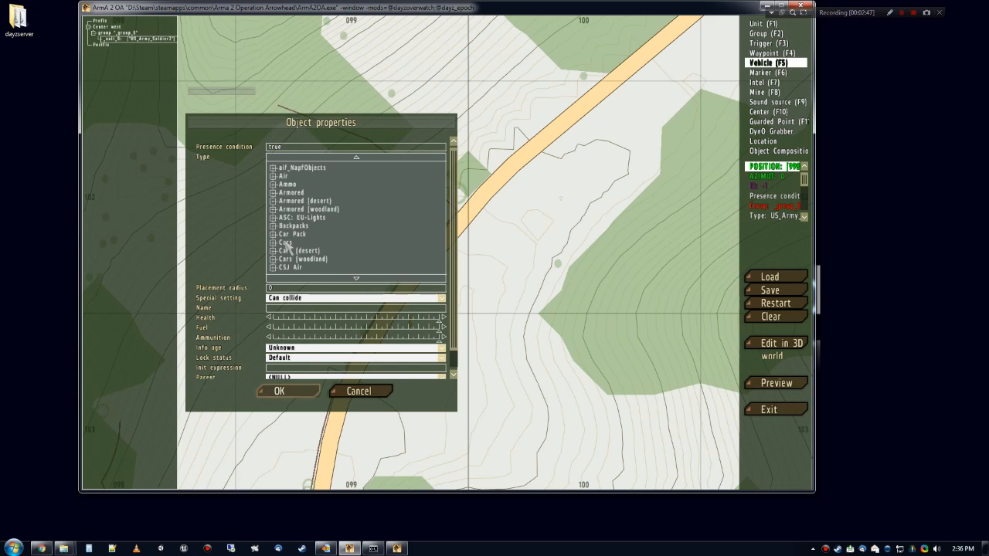
scroll(287, 245, "down", 5)
scroll(287, 246, "down", 1)
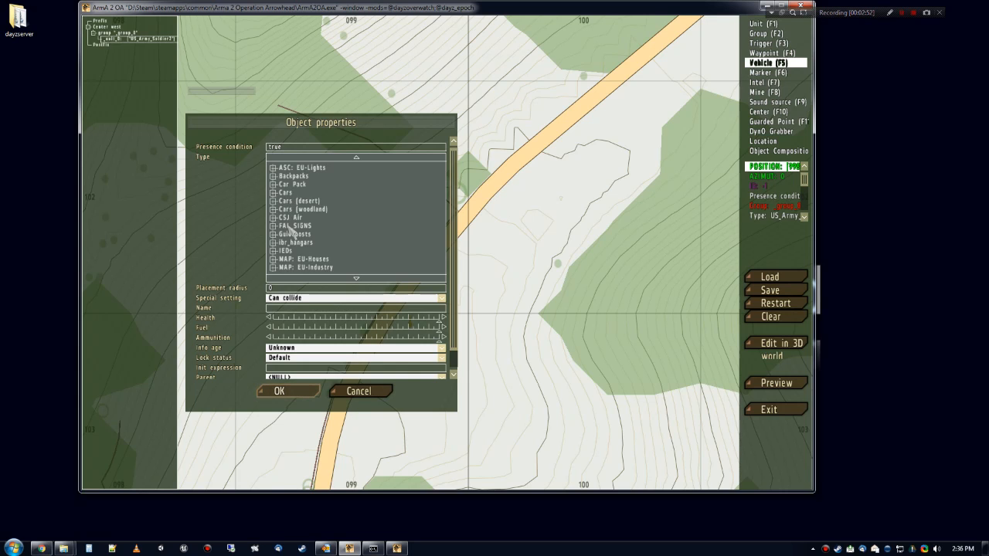
scroll(318, 255, "down", 9)
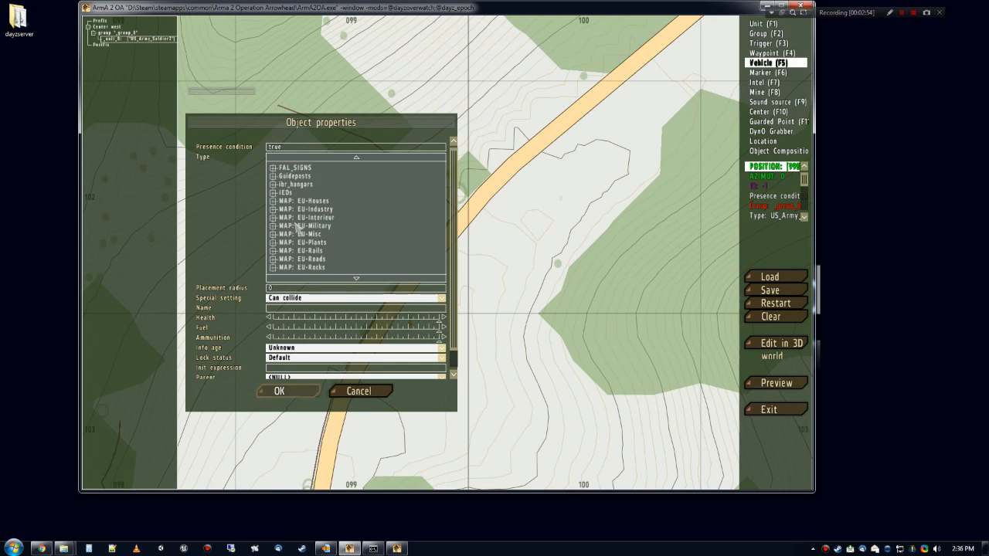
scroll(313, 197, "down", 2)
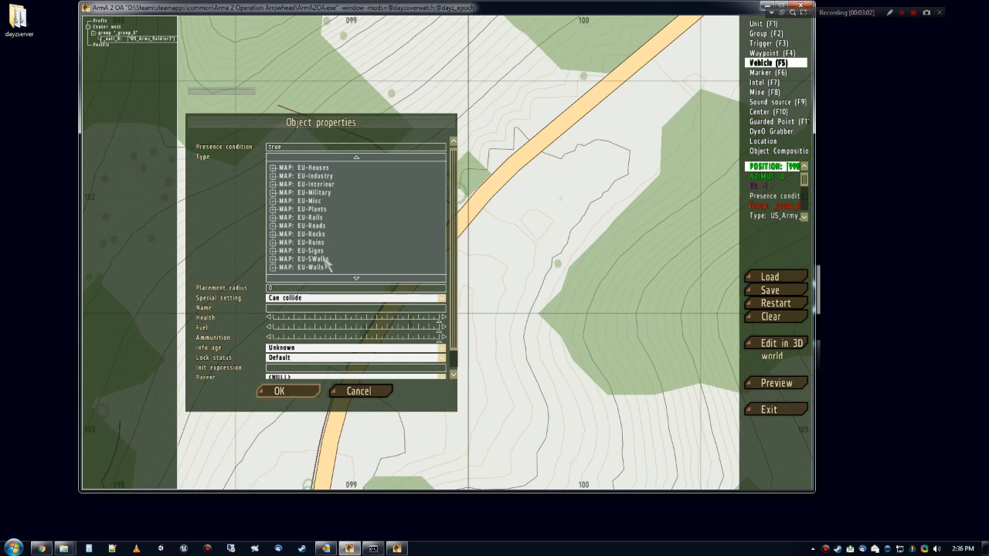
scroll(325, 265, "down", 4)
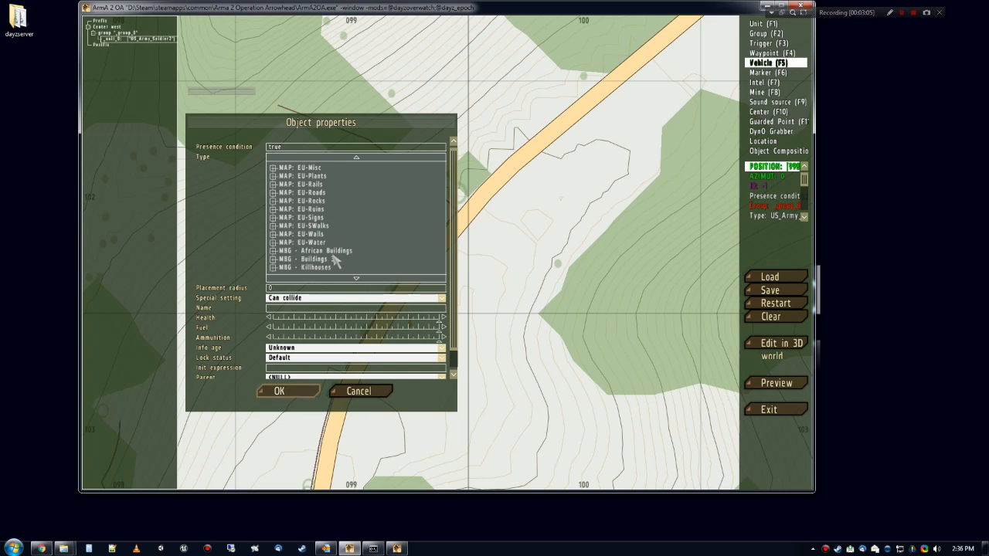
scroll(336, 261, "down", 3)
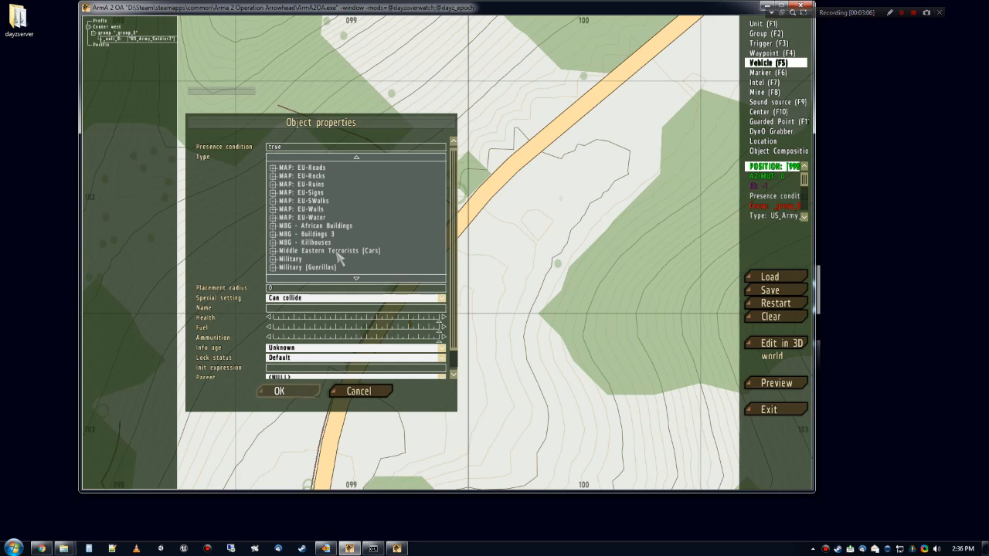
Step: Choose rail_station_big from the MAP: EU-Rails category and place it on the map east of the rifleman
scroll(340, 260, "up", 6)
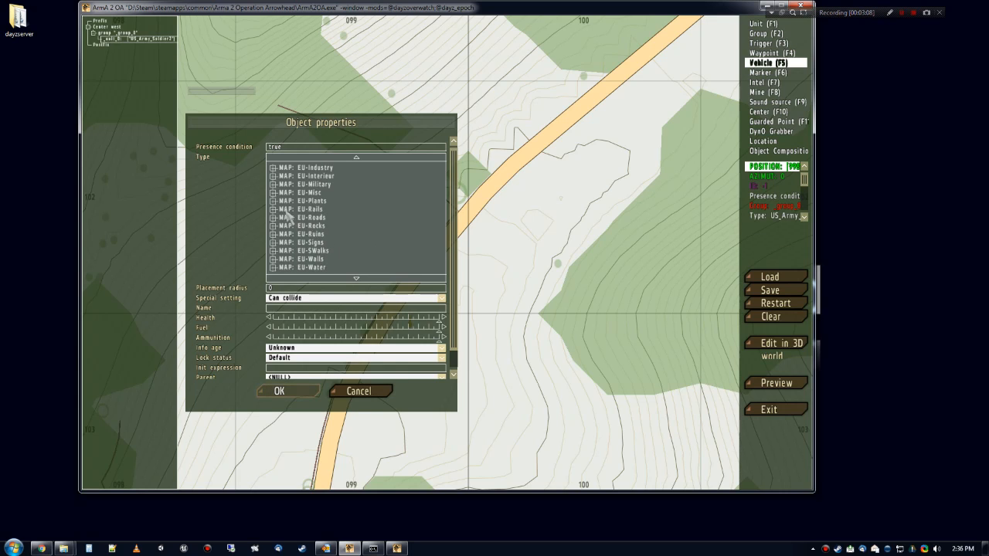
left_click(275, 209)
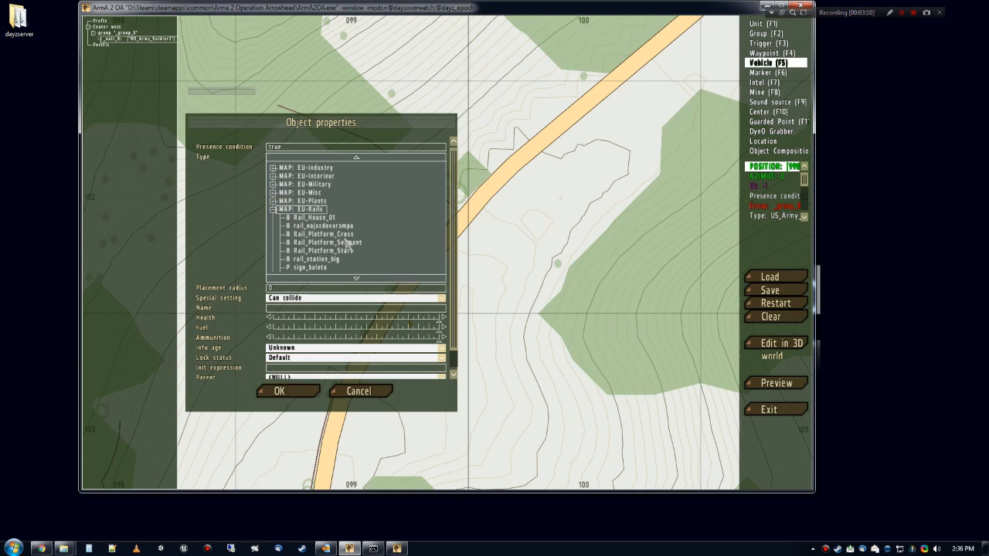
scroll(346, 244, "down", 3)
scroll(347, 244, "down", 4)
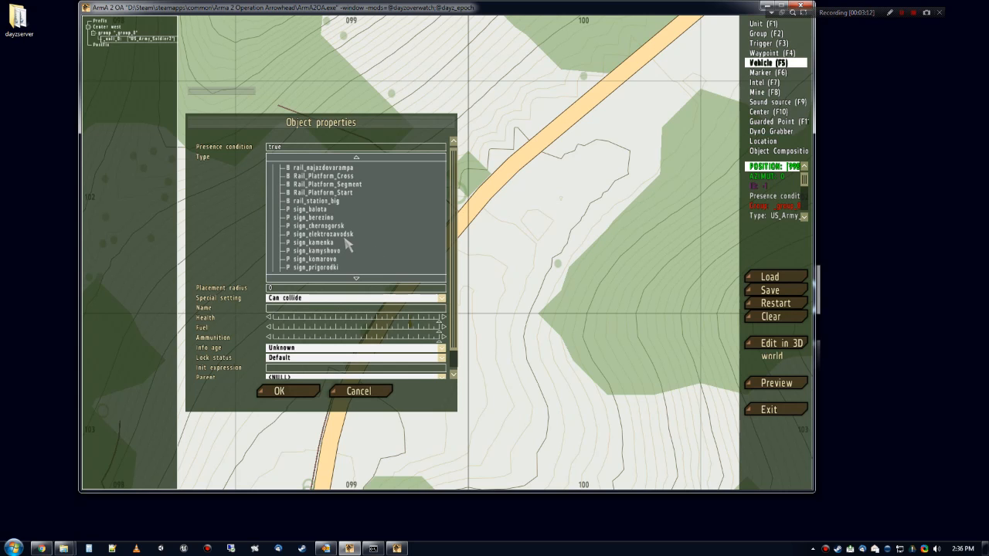
left_click(330, 201)
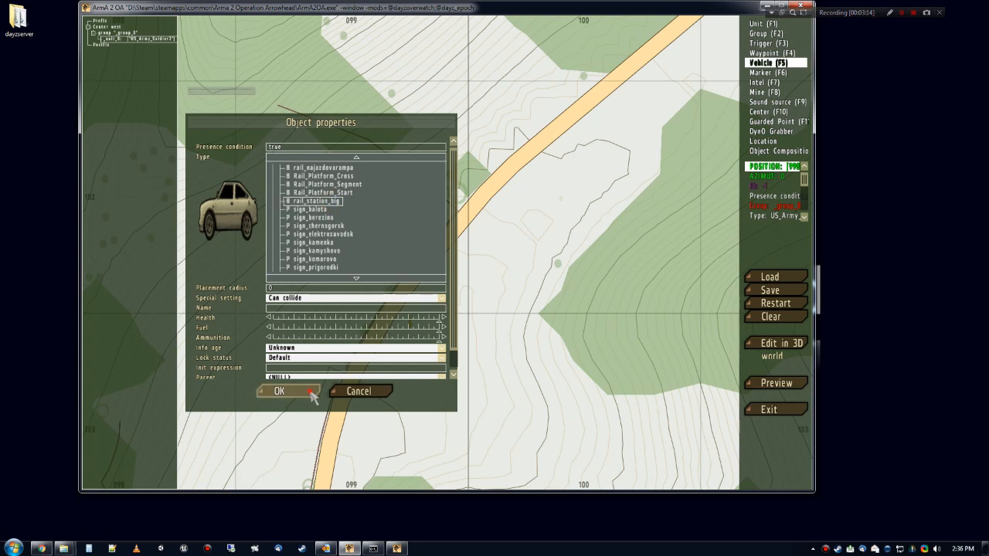
left_click(278, 391)
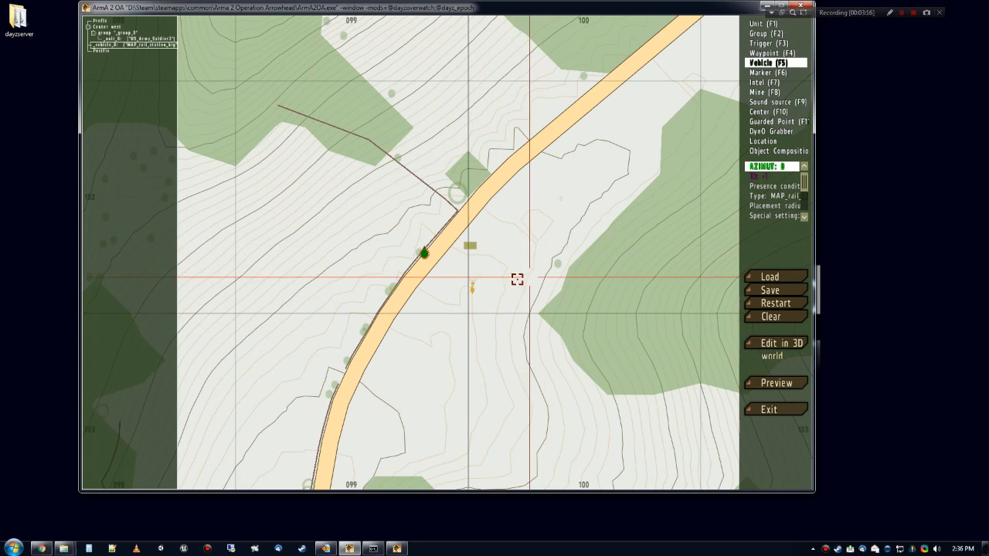
Step: In the 3D world, rotate the railway station so its porch faces the road, move it to the roadside, and inspect its front
left_click(782, 346)
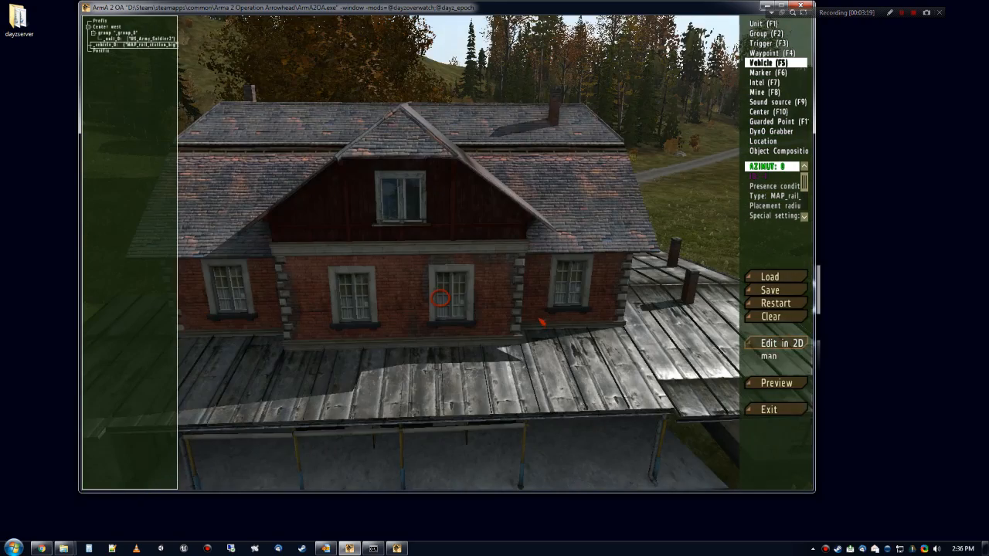
scroll(540, 322, "down", 4)
key("s")
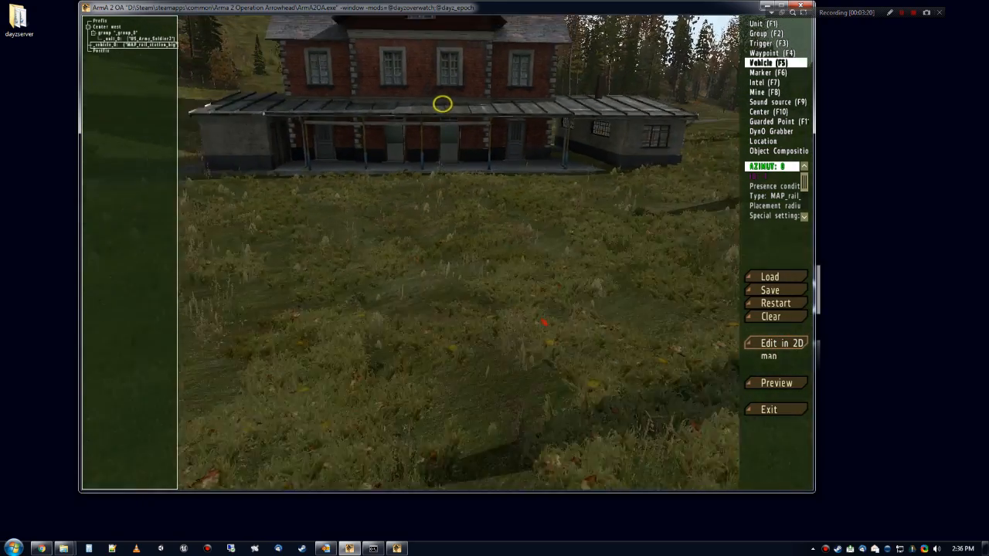
right_click_drag(547, 322, 595, 268)
key("a")
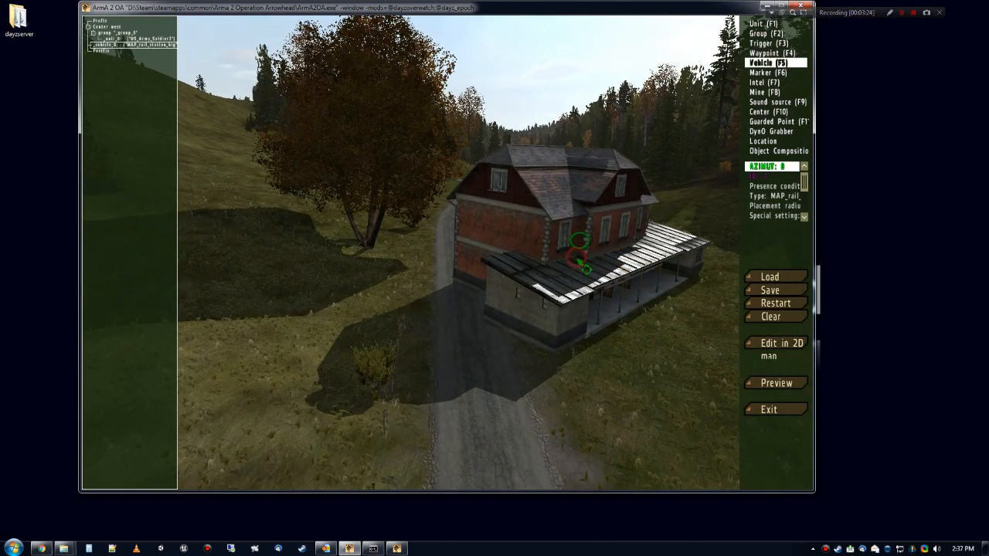
left_click_drag(581, 263, 958, 395, "shift")
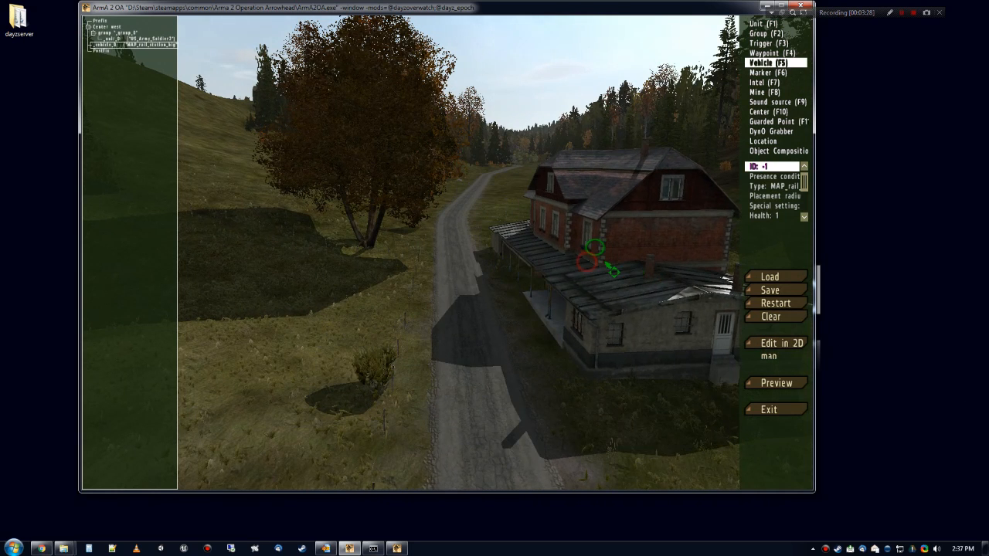
left_click_drag(611, 269, 616, 270)
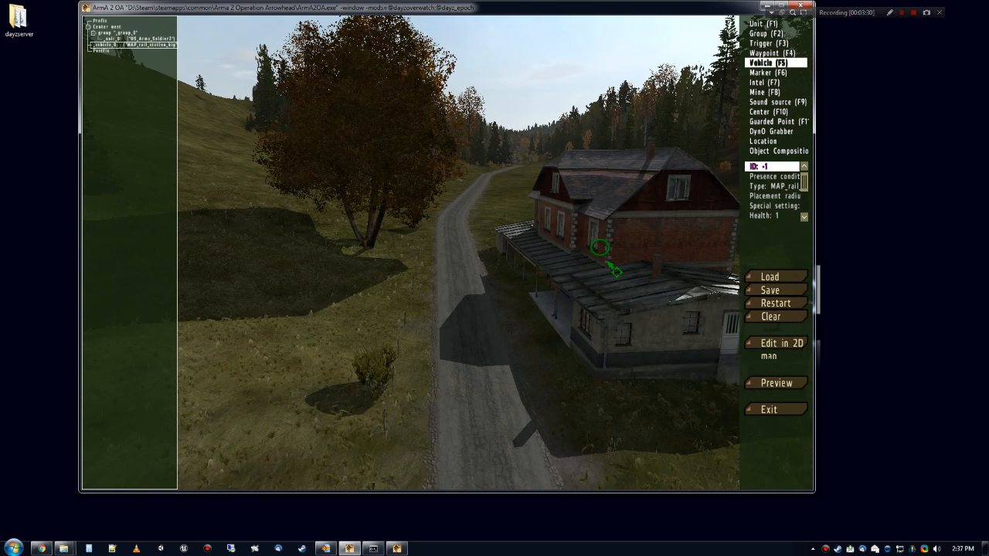
left_click_drag(614, 270, 639, 288)
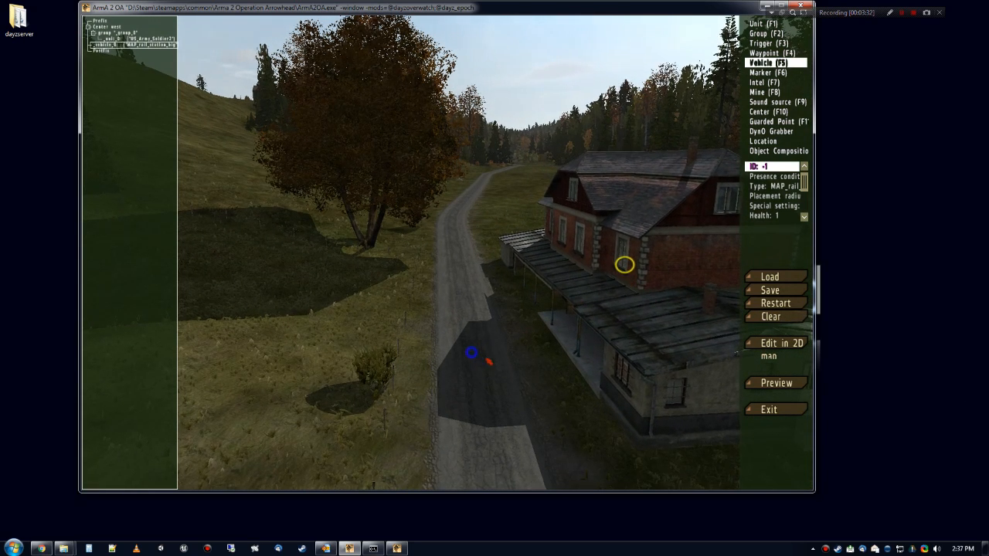
key("w")
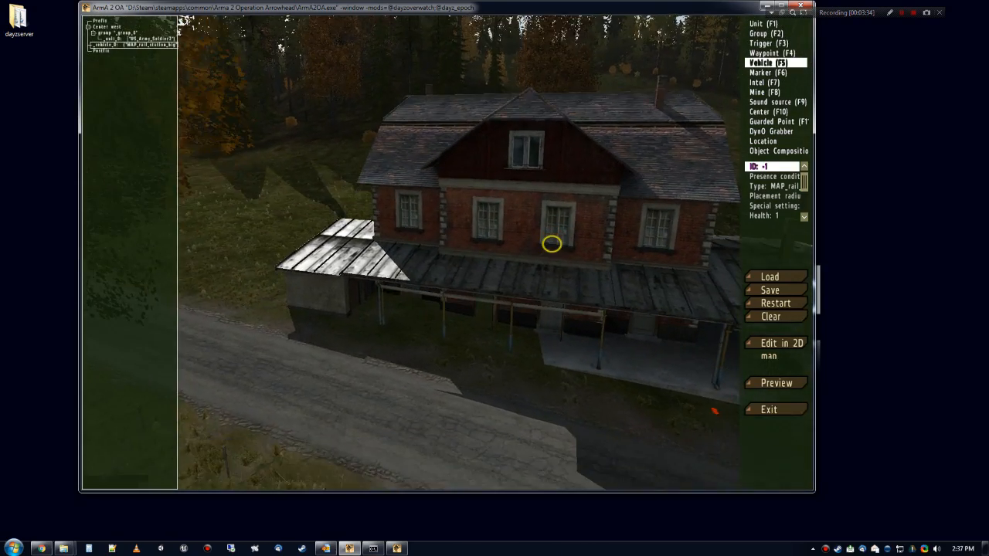
key("s")
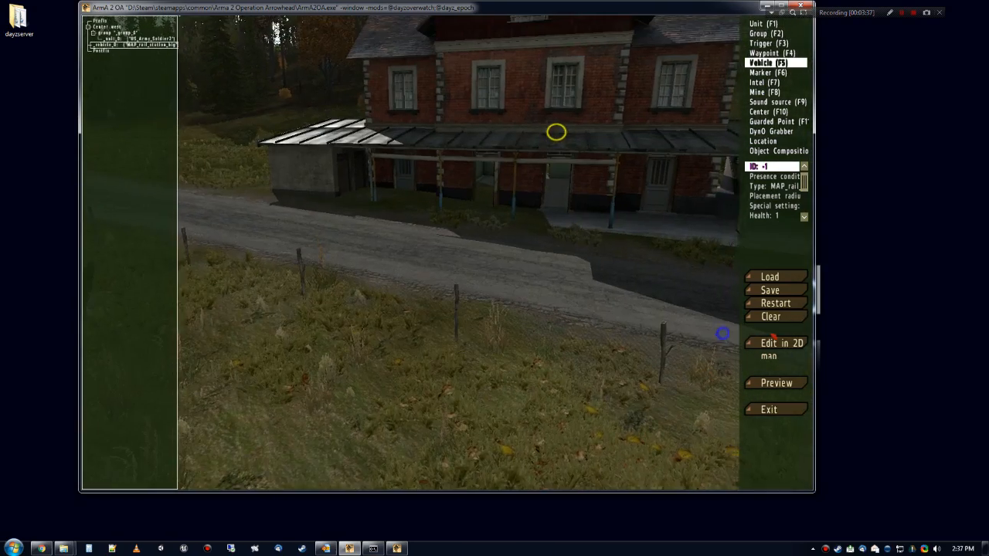
right_click_drag(772, 336, 786, 315)
key("a")
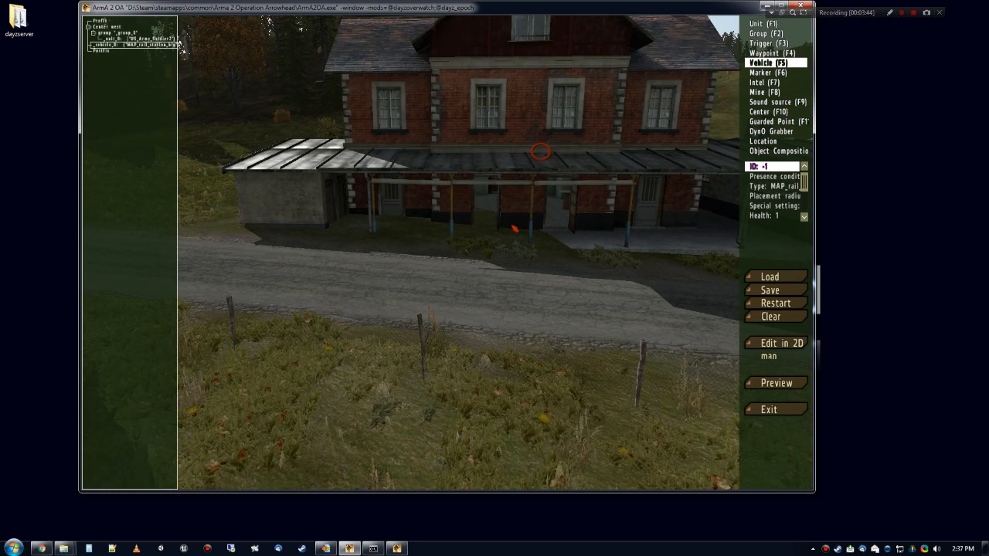
double_click(568, 146)
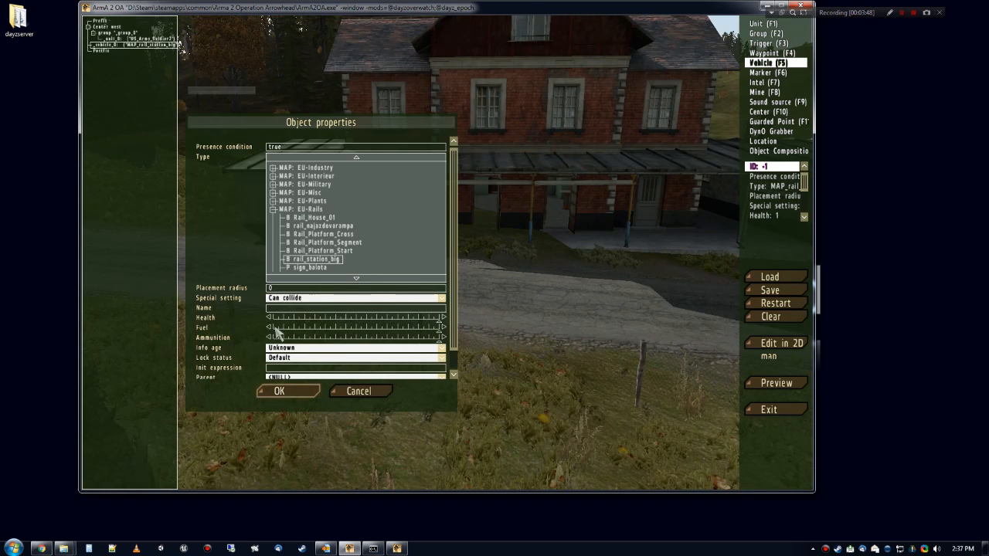
left_click(273, 368)
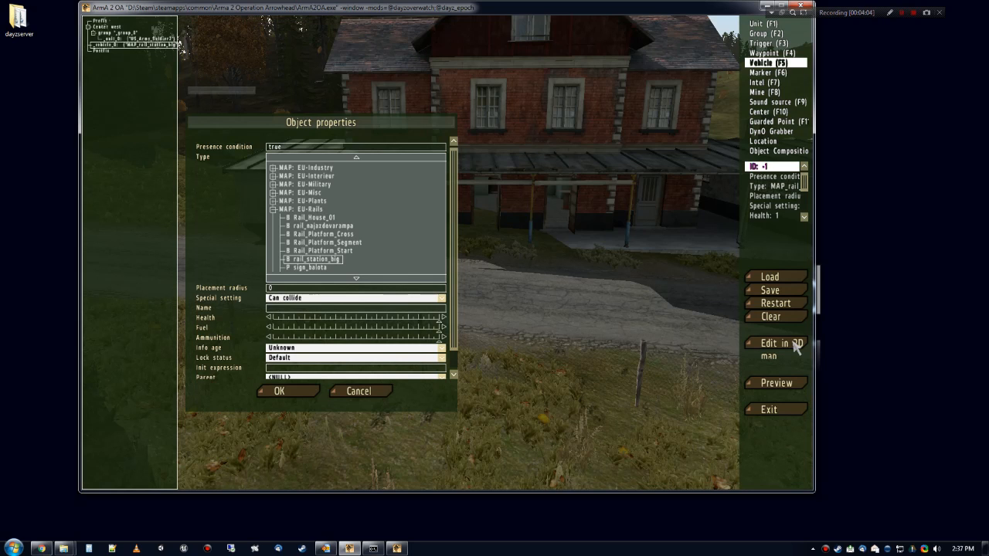
type("S")
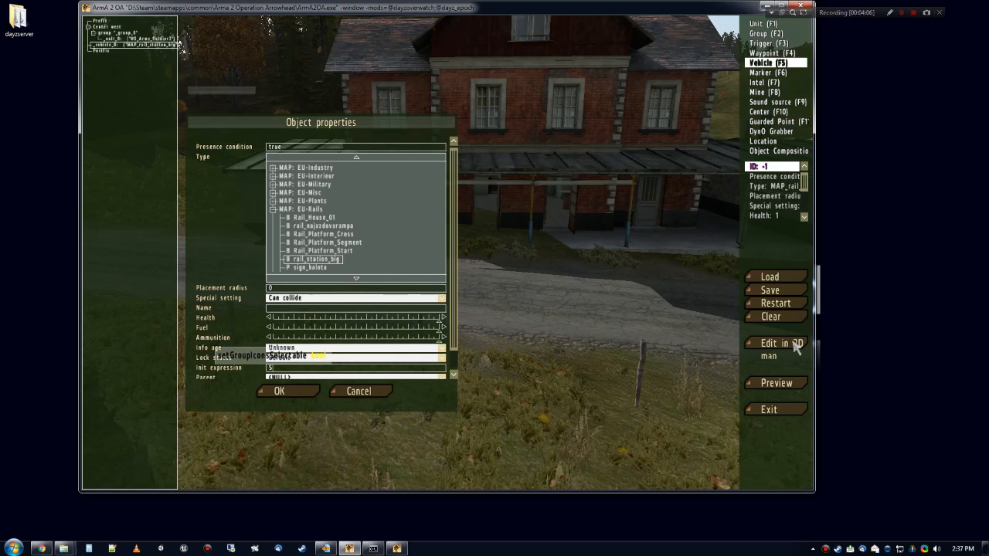
type("ET")
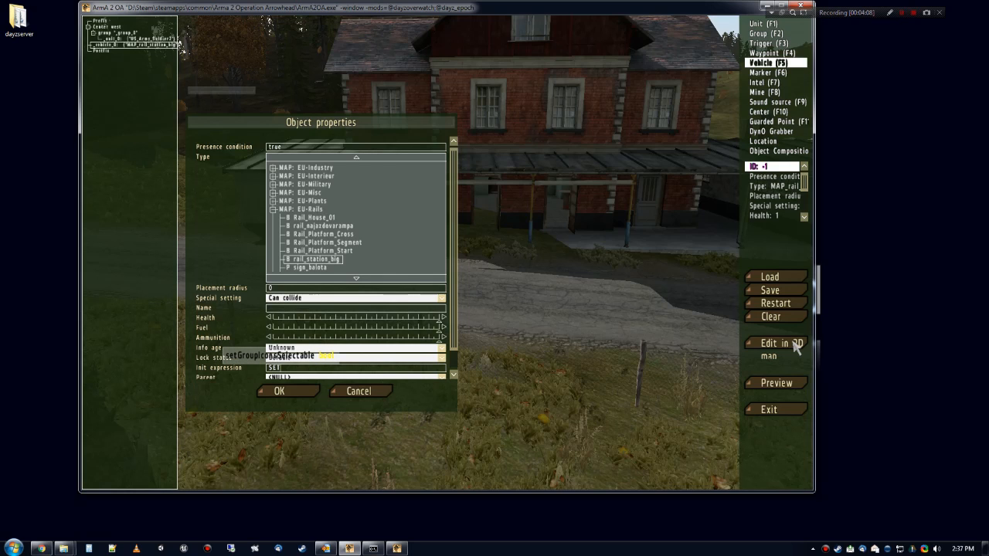
type("V")
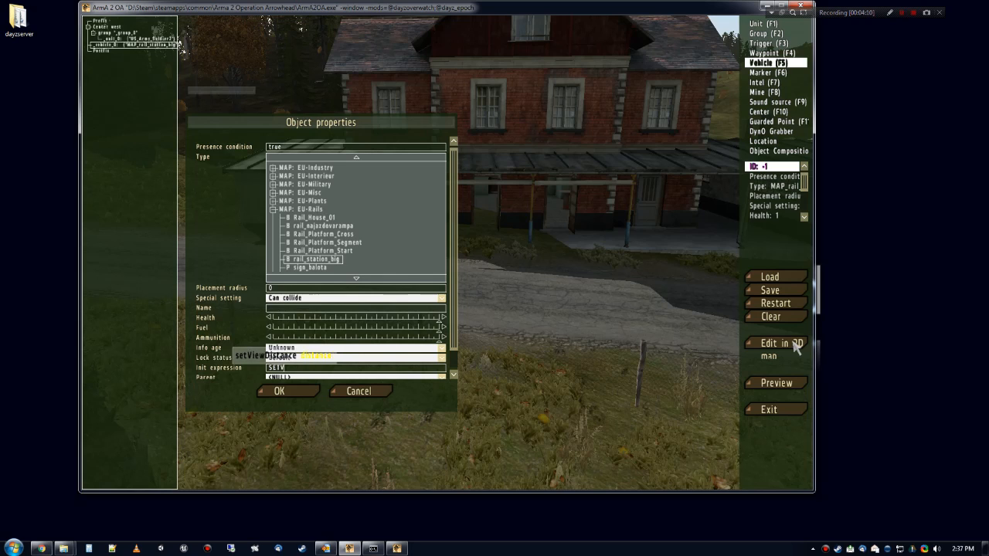
type("EC")
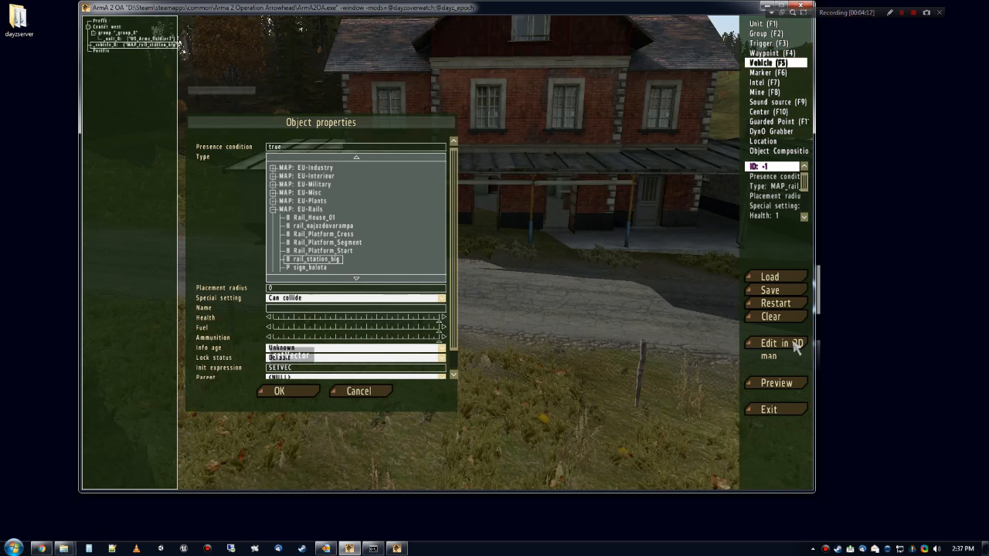
type("TOR")
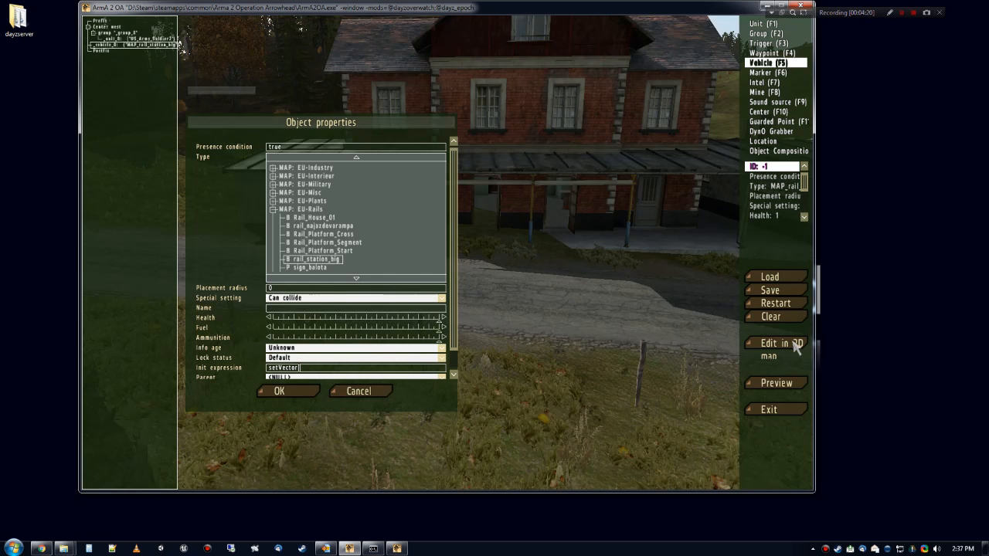
key("BackSpace")
key("BackSpace")
key("BackSpace")
key("BackSpace")
key("BackSpace")
key("BackSpace")
key("BackSpace")
key("BackSpace")
left_click(382, 390)
key("d")
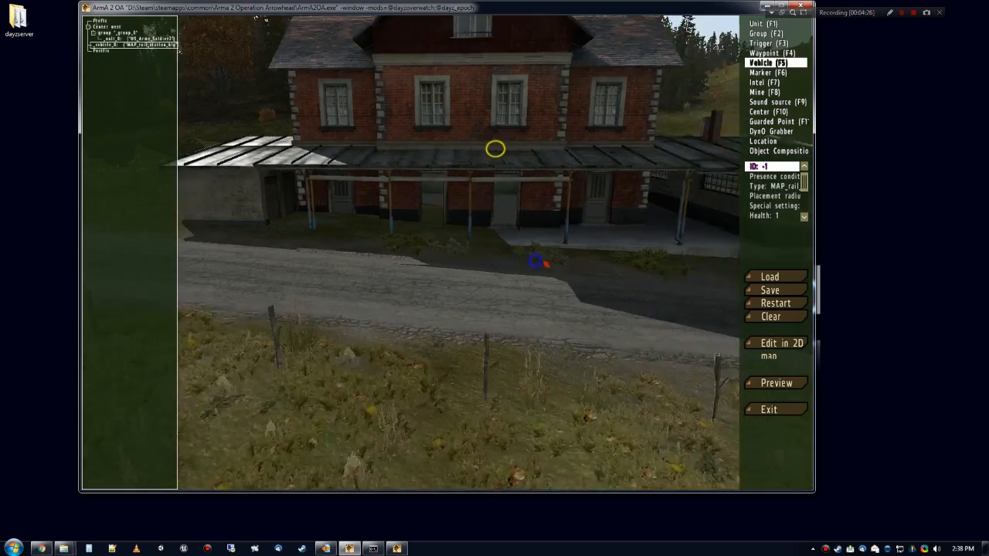
key("a")
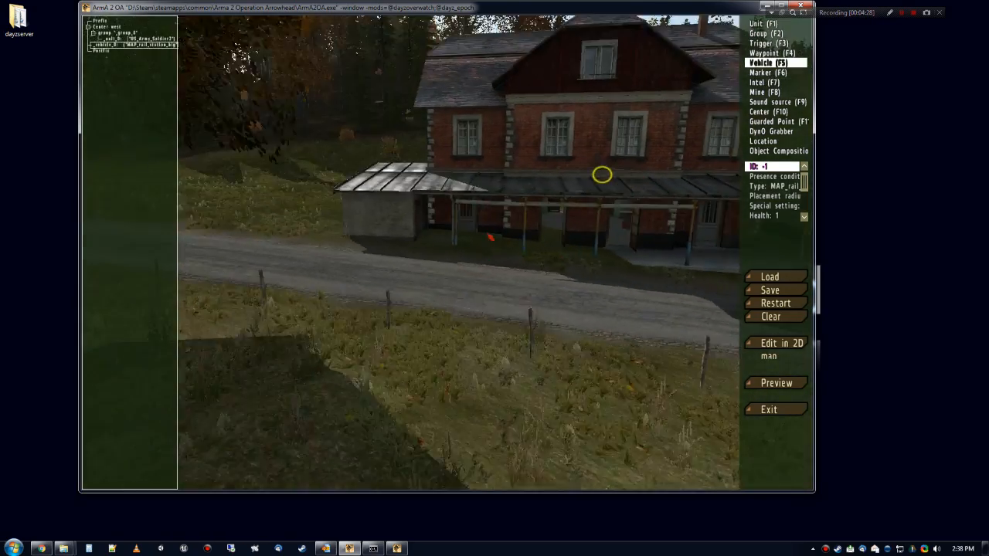
Step: Rotate the railway station in small adjustments so its front lines up with the road, checking it from the front and side
key("d")
key("w")
key("s")
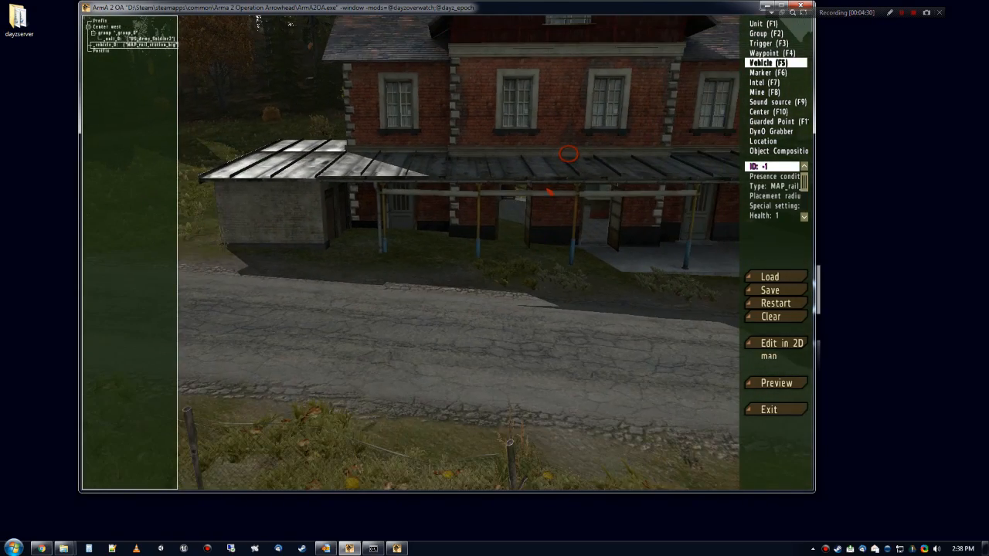
mouse_move(566, 154)
left_mouse_down("shift")
mouse_move(578, 154)
mouse_move(563, 154)
left_mouse_up("shift")
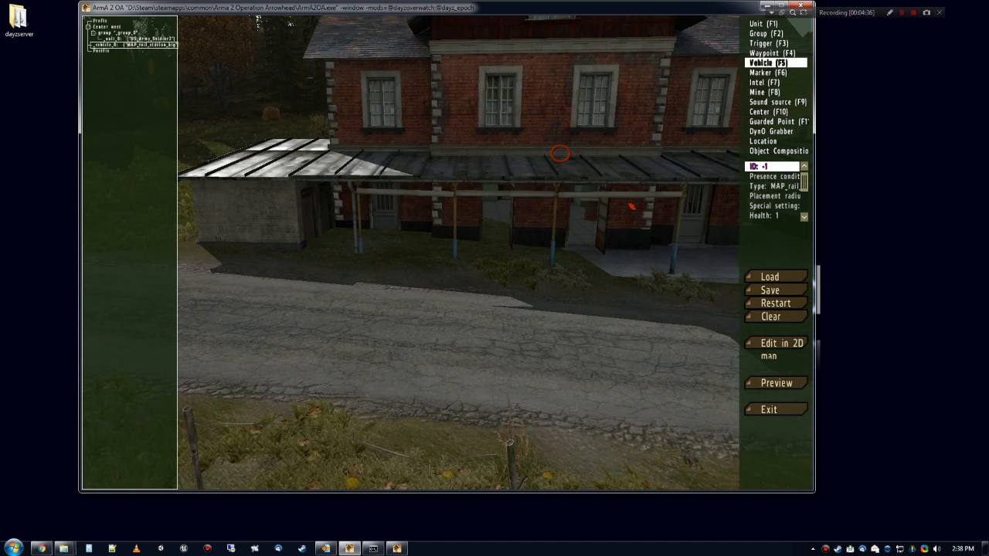
key("s")
right_click_drag(632, 206, 608, 234)
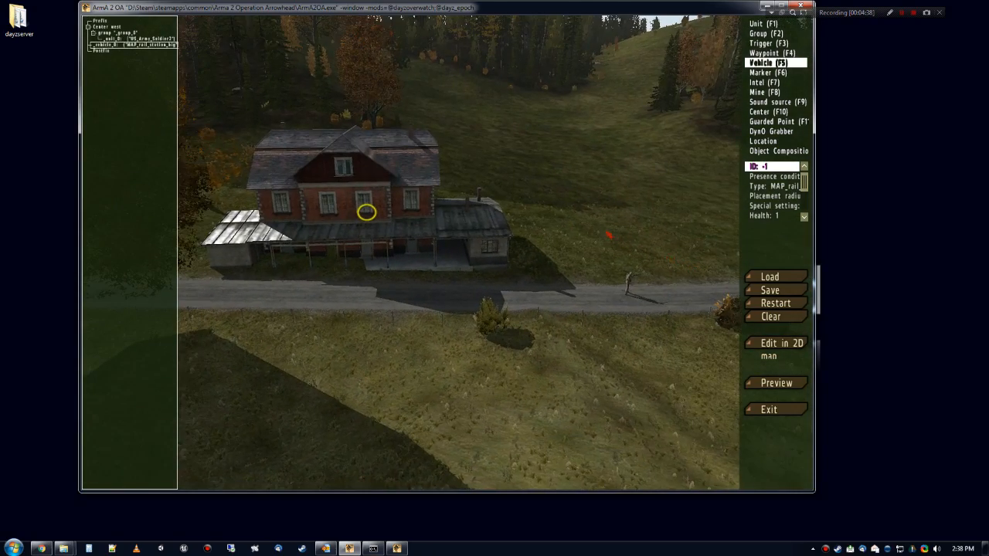
key("w")
key("d")
right_click_drag(678, 245, 376, 218)
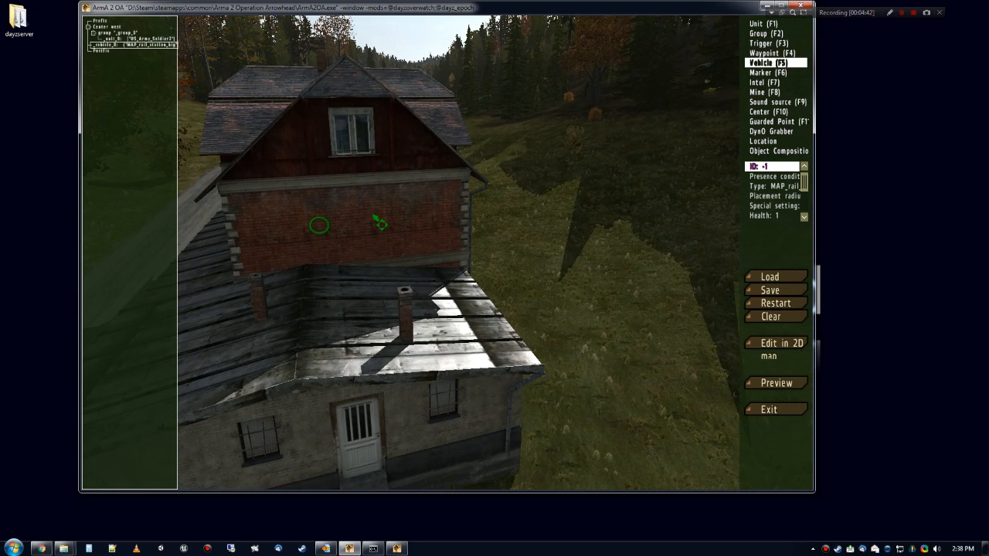
left_click_drag(375, 217, 377, 239, "shift")
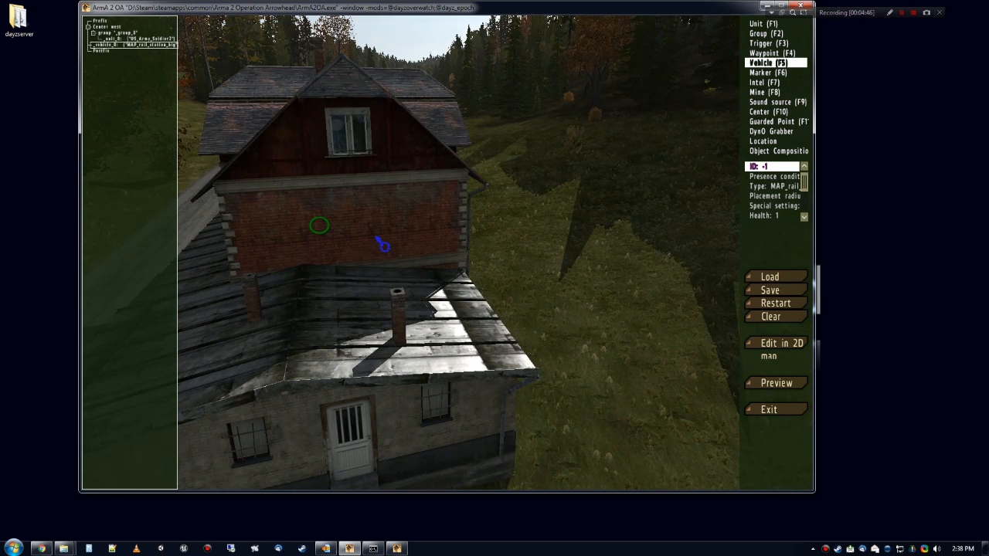
left_click_drag(379, 247, 394, 294, "shift")
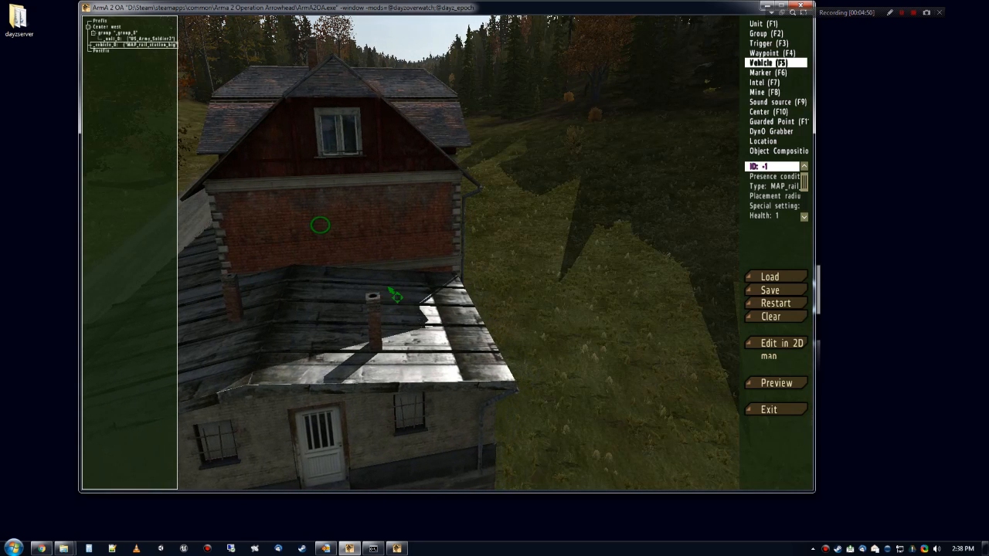
Step: Move the railway station back from the road edge onto the grass
right_click_drag(378, 283, 565, 279)
key("d")
key("d")
left_click_drag(565, 279, 459, 237)
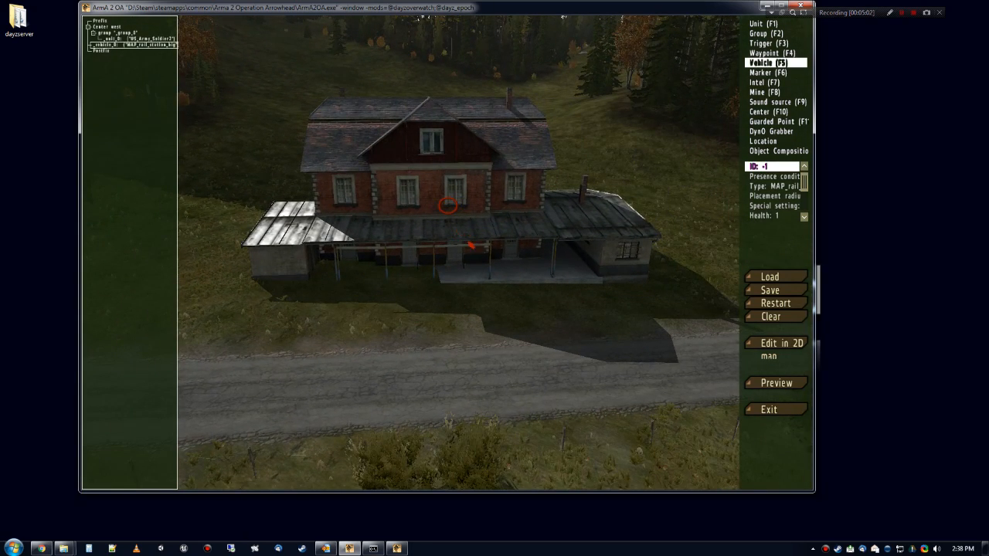
Step: Place a Mil_Barracks_L from MAP: EU-Military on the grass beside the railway station and rotate its glazed entrance side toward the road
key("a")
right_click_drag(466, 248, 499, 253)
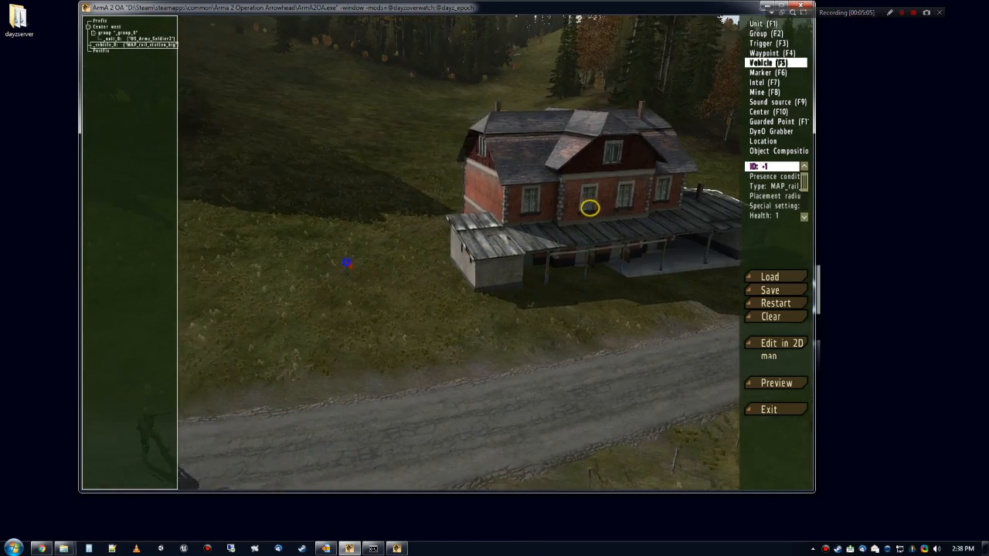
right_click_drag(346, 263, 465, 238)
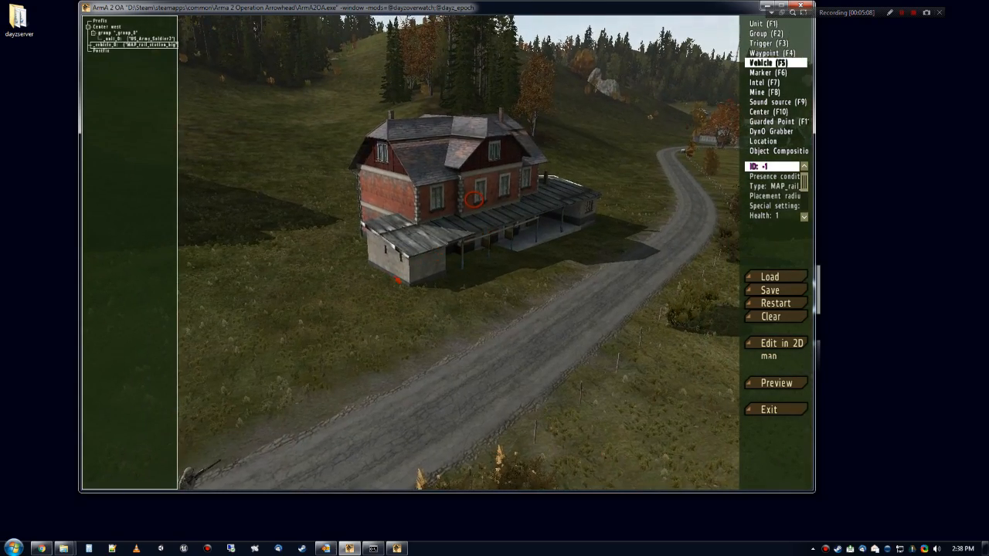
right_click_drag(309, 280, 402, 317)
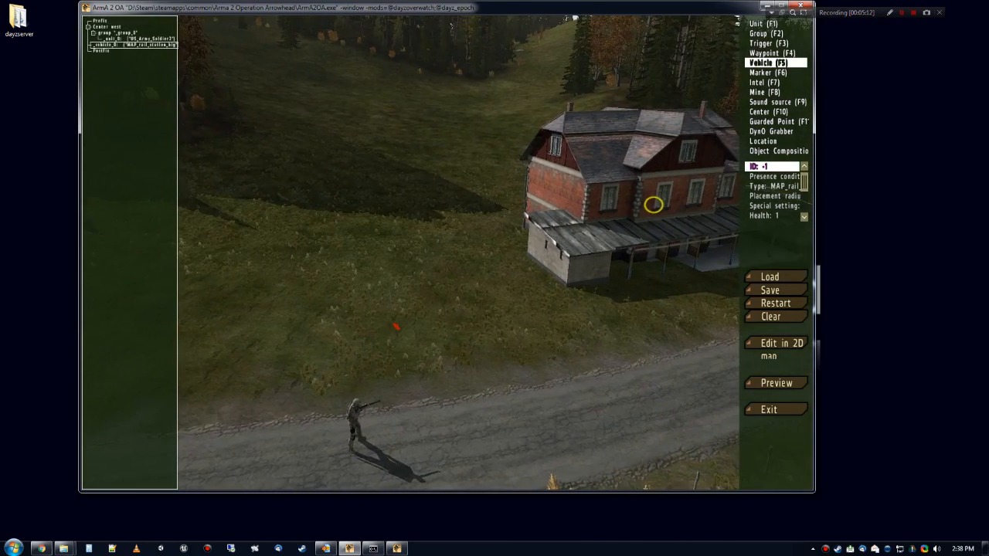
double_click(312, 265)
scroll(283, 216, "down", 1)
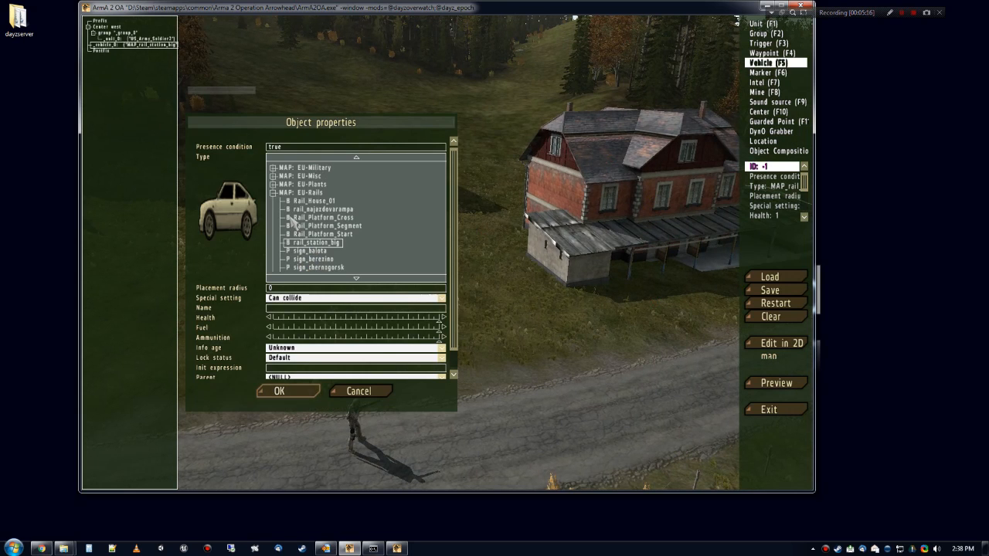
left_click(273, 201)
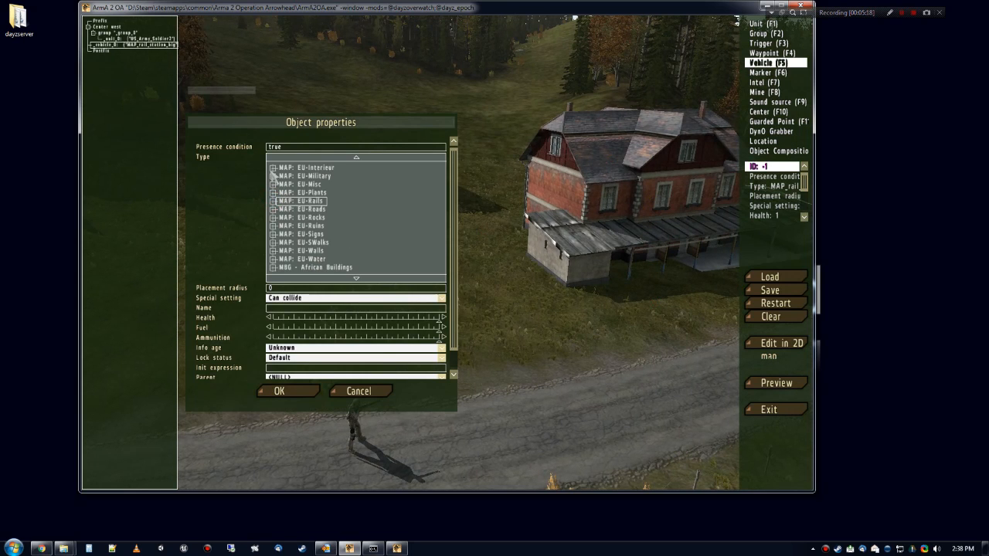
left_click(273, 176)
scroll(324, 234, "down", 7)
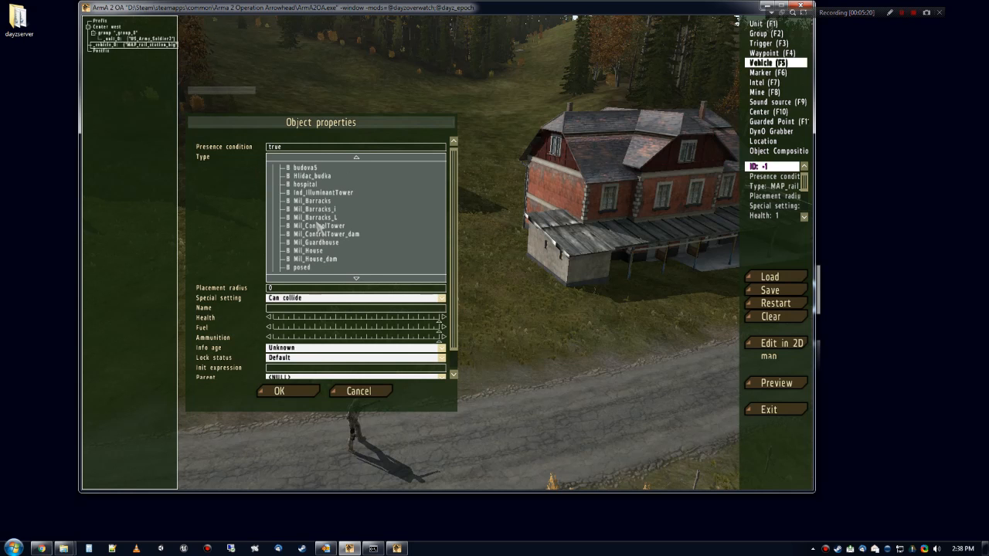
left_click(316, 218)
left_click(279, 391)
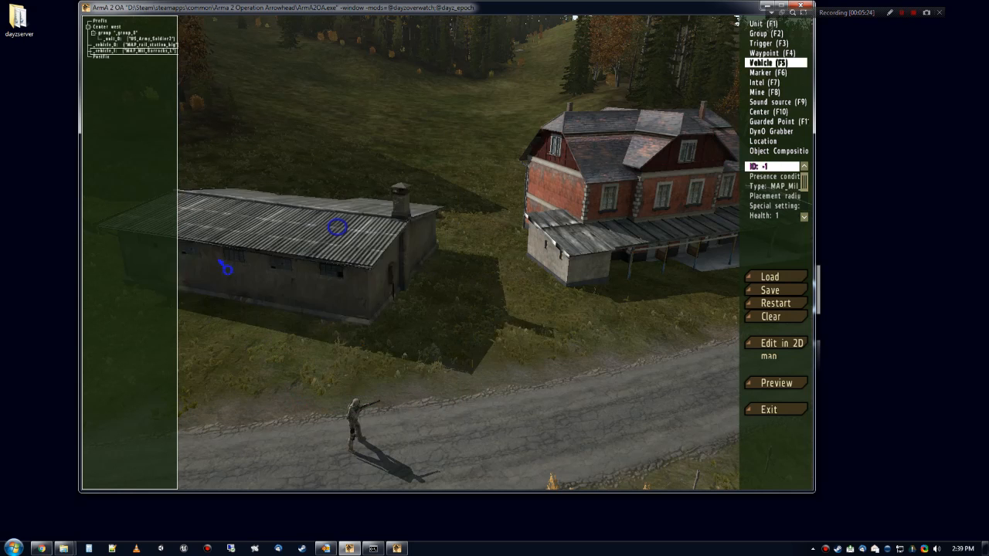
left_click_drag(325, 212, 260, 238, "shift")
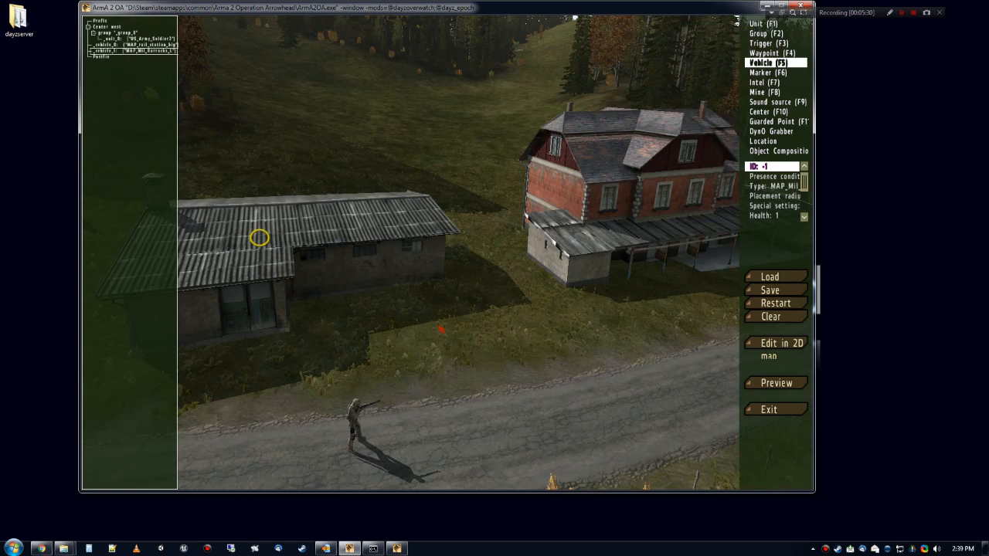
Step: Add a Mil_Barracks_i on the far side of the first barracks, rotate it parallel to the road, and move it up close to that barracks
key("a")
double_click(547, 241)
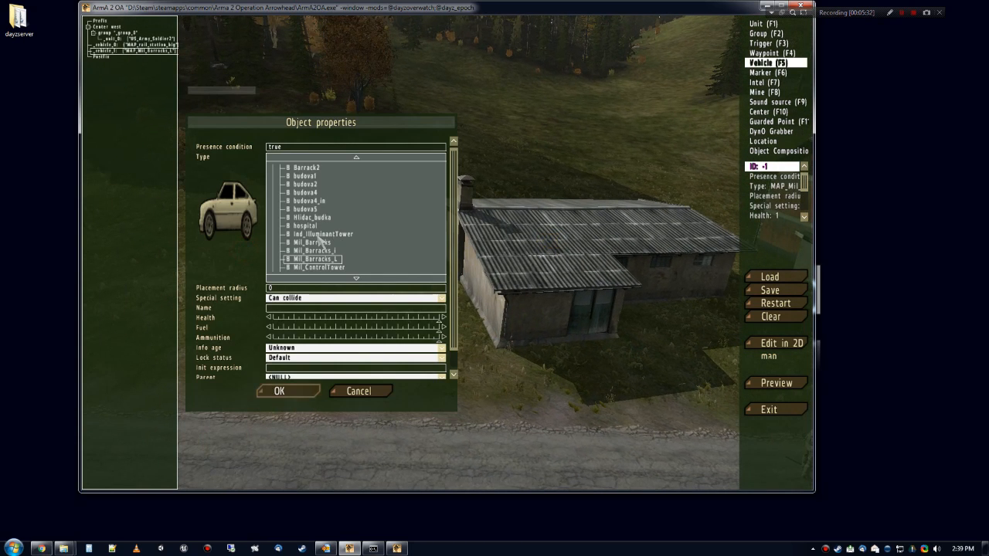
left_click(316, 392)
key("a")
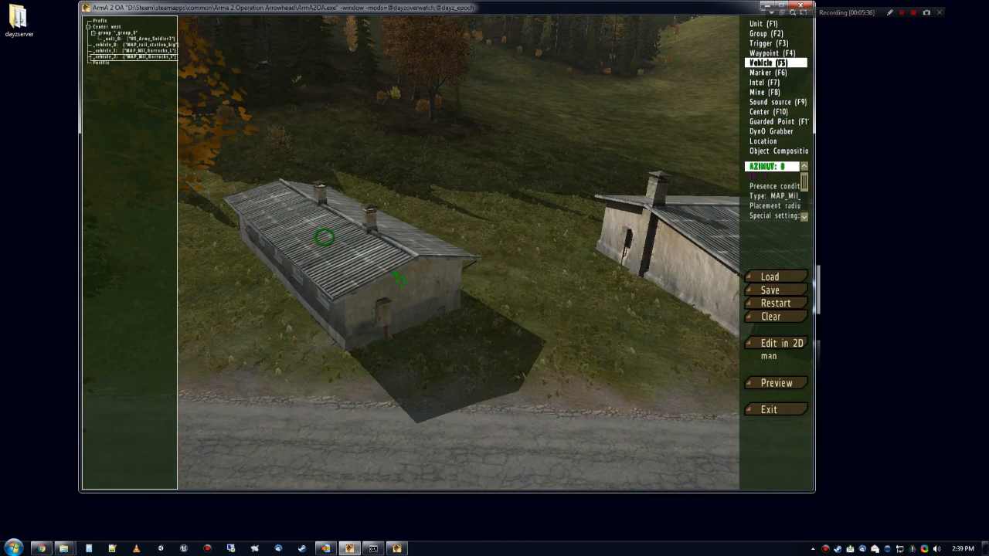
left_click_drag(335, 267, 199, 292, "shift")
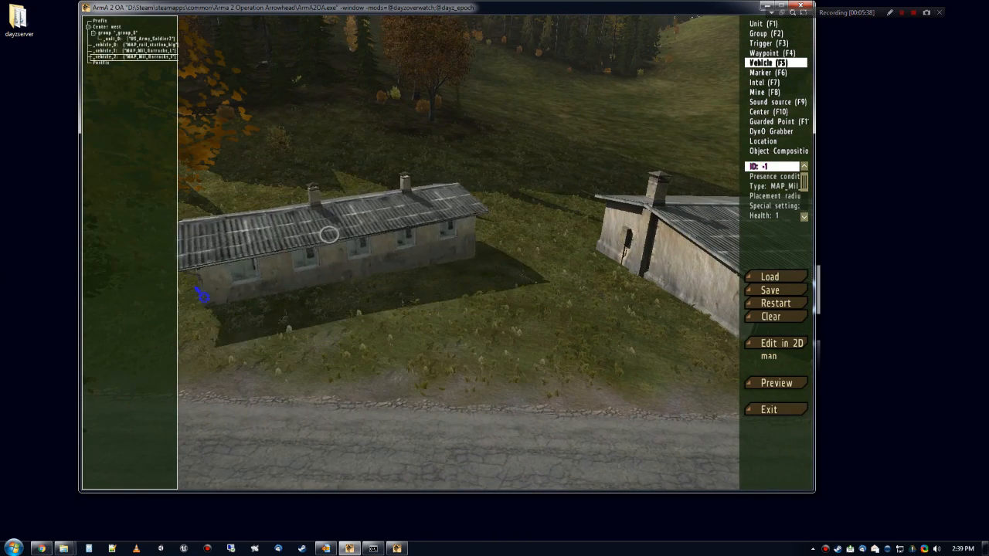
left_click_drag(326, 272, 395, 293)
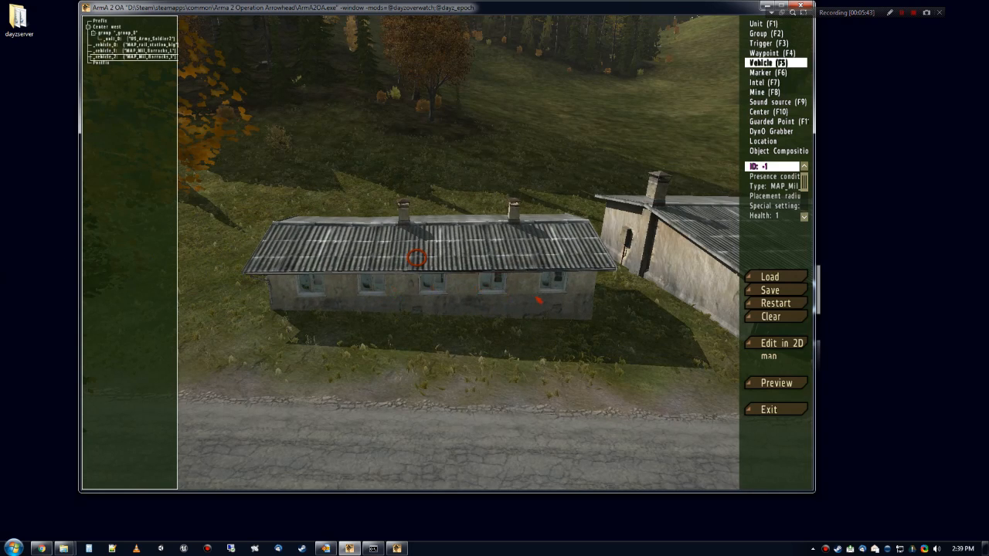
Step: Preview the mission, walk past the railway station and both barracks to inspect them, and return to the 2D map
key("z")
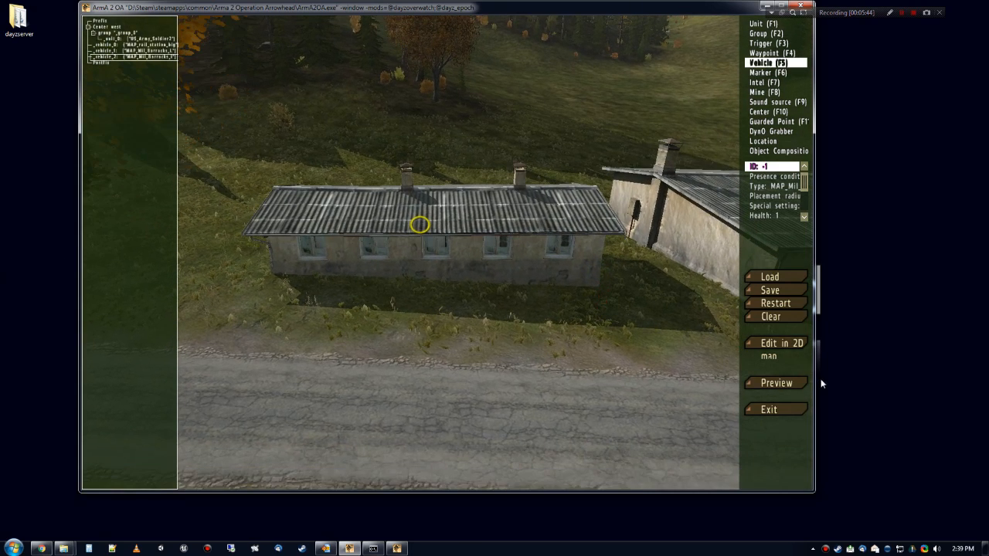
left_click(807, 387)
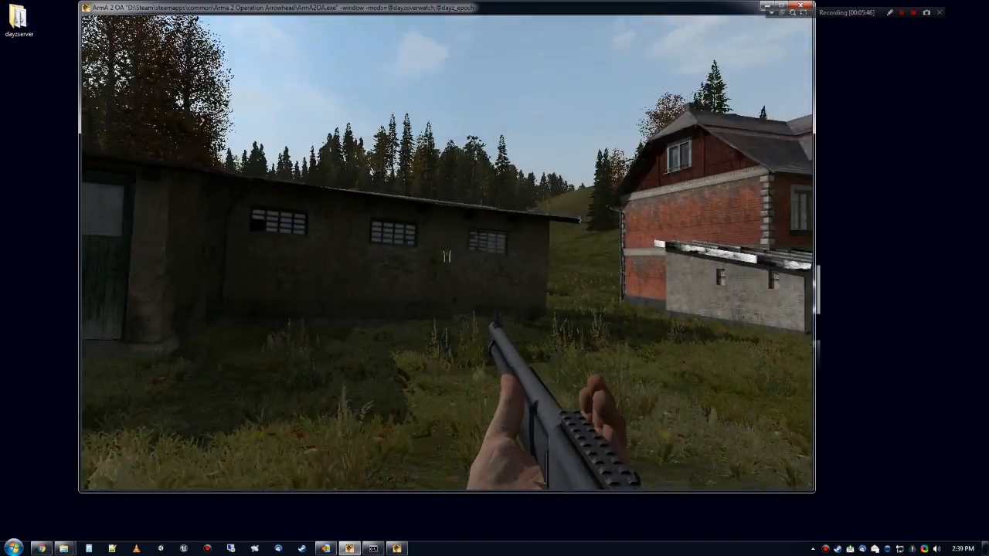
key("w")
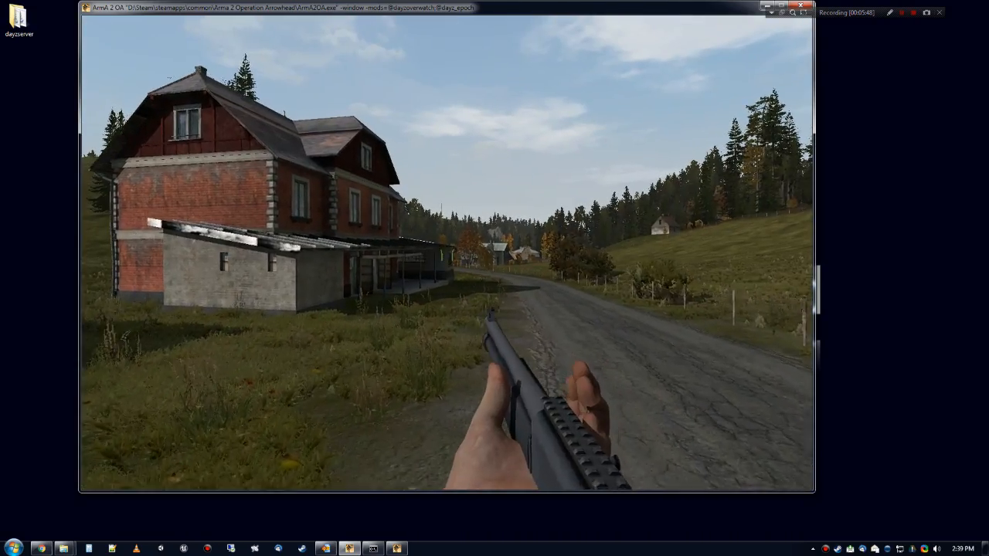
key("w")
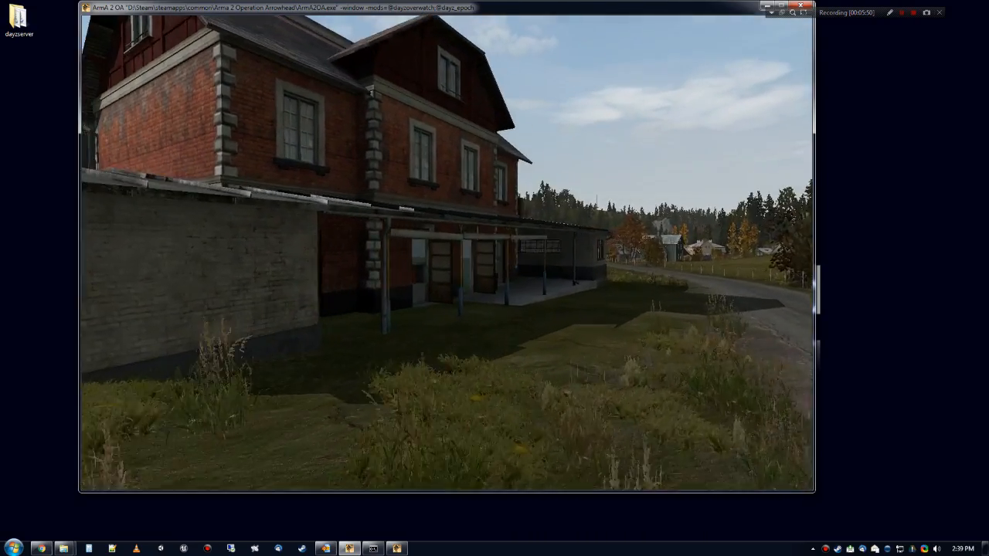
key("w")
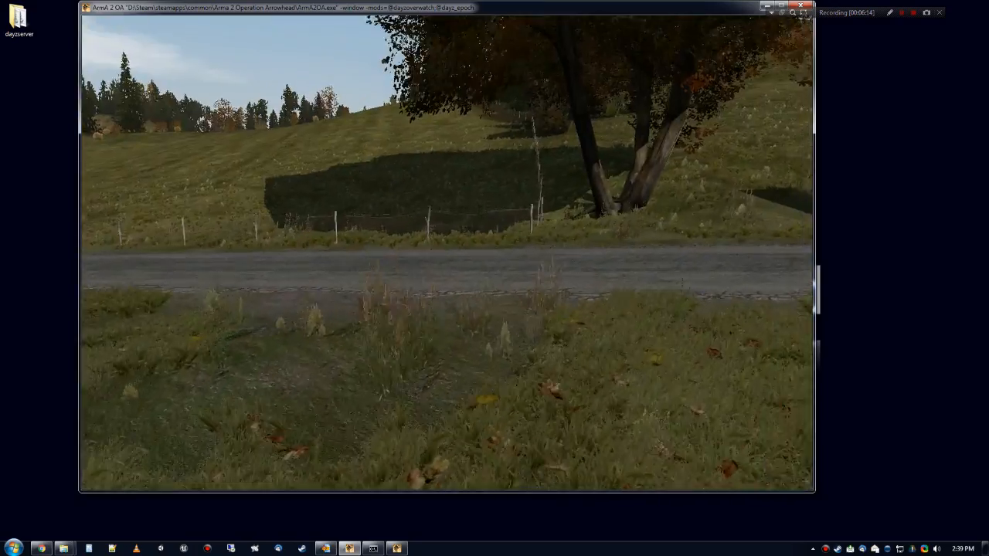
key("w")
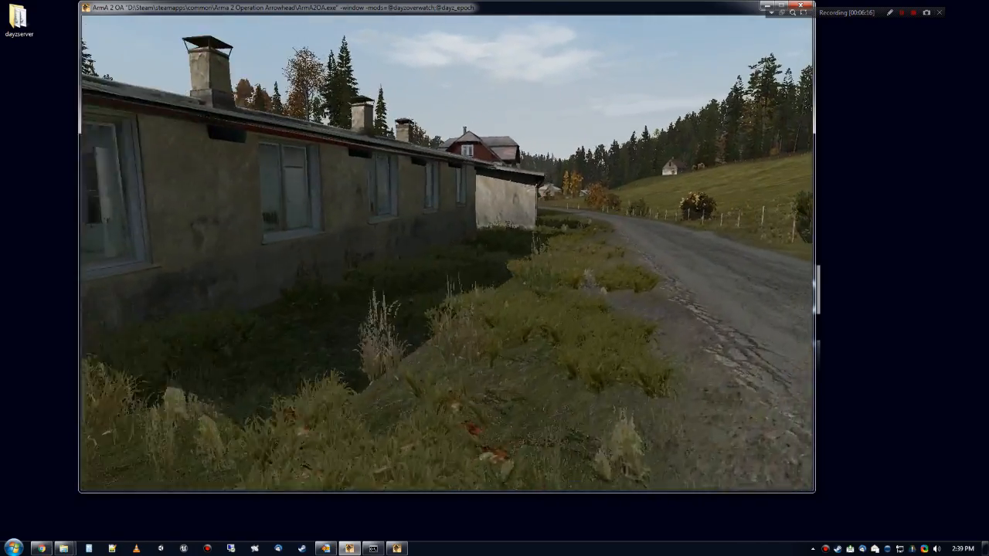
key("w")
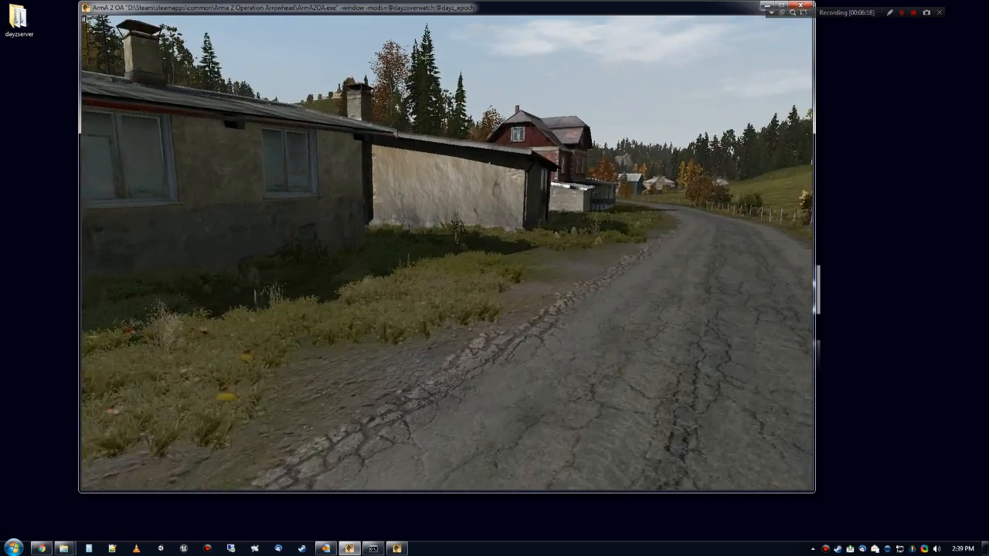
key("Escape")
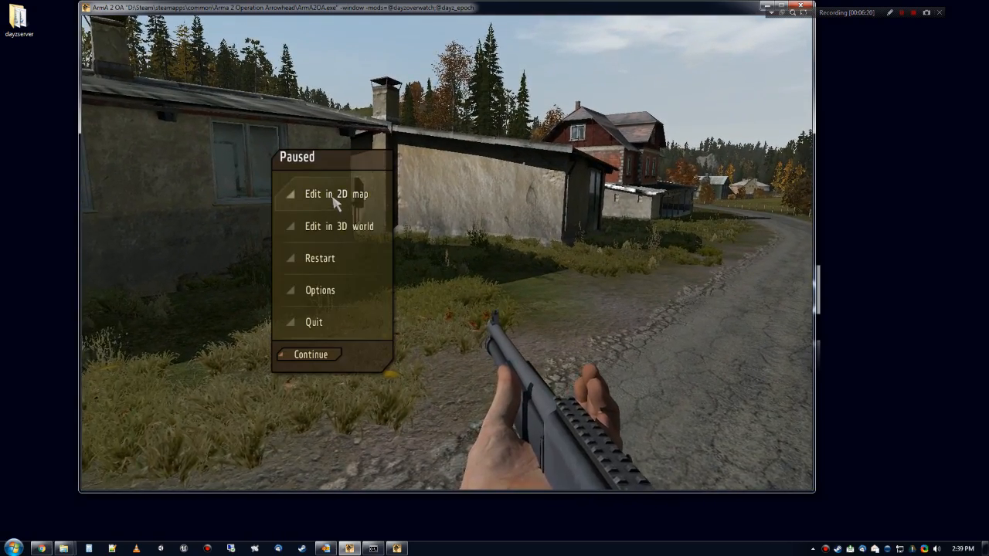
left_click(302, 196)
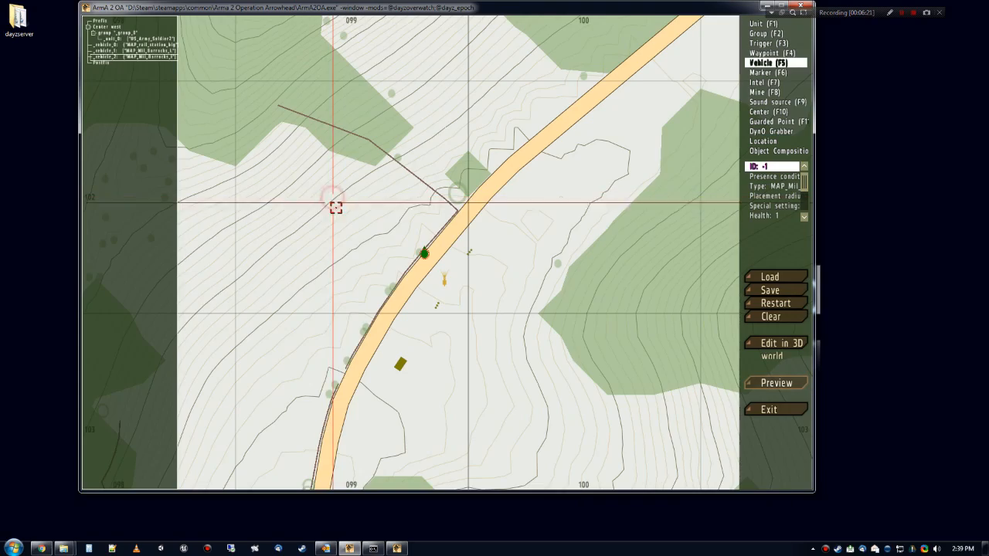
Step: Save the mission as a user mission named addonbuildings
left_click(769, 291)
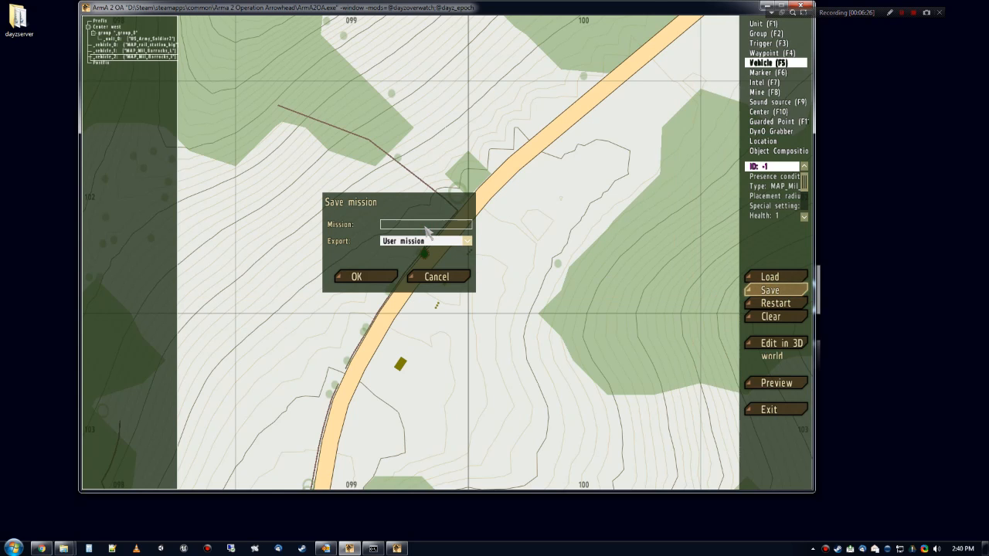
type("ADD")
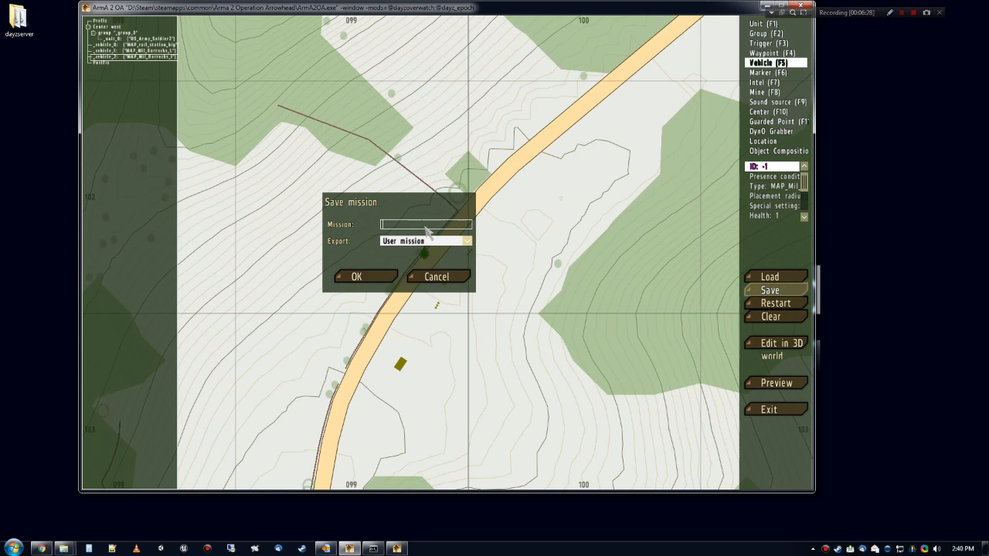
type("onbuildings")
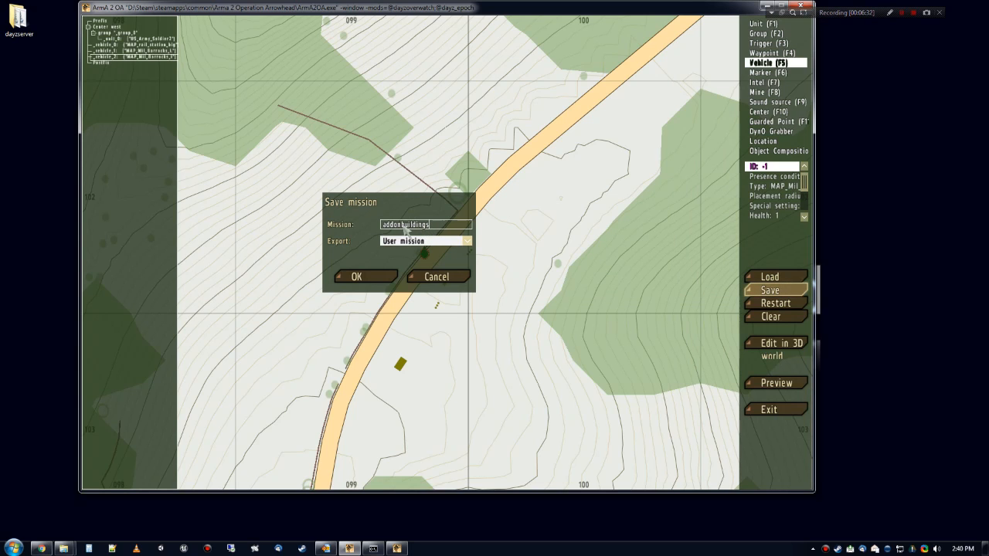
left_click(384, 281)
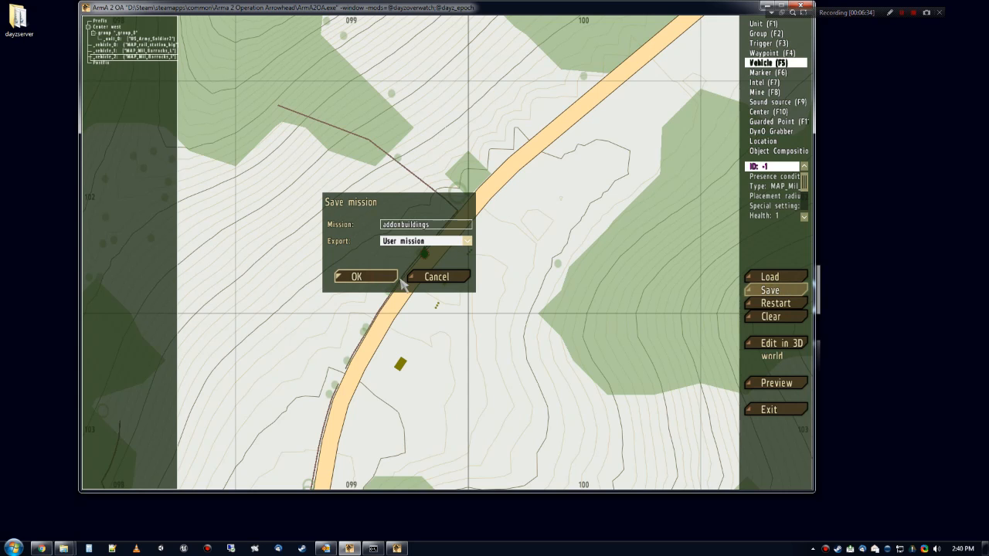
left_click(407, 277)
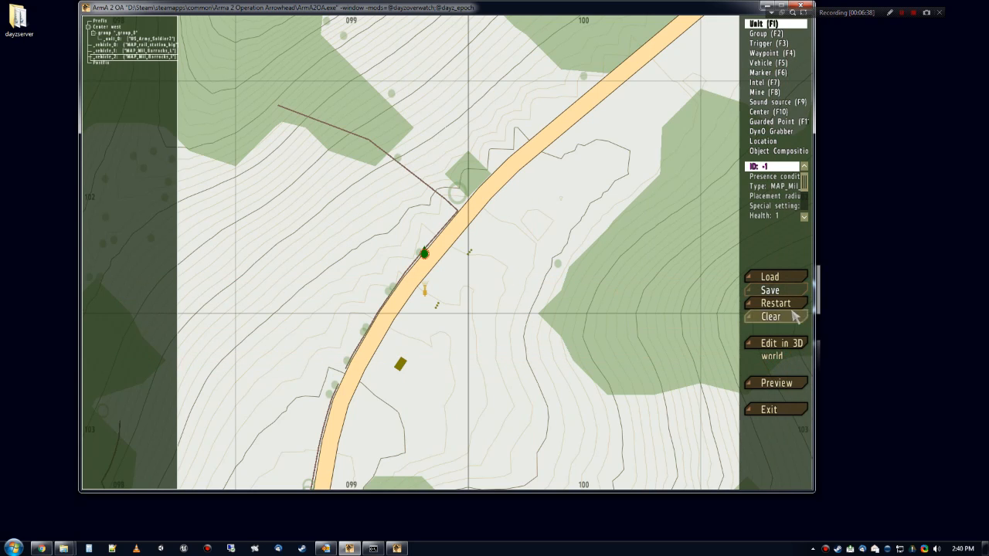
Step: Check which saved missions can be loaded for the Napf and Chernarus maps, and close the load dialog without loading one
left_click(782, 278)
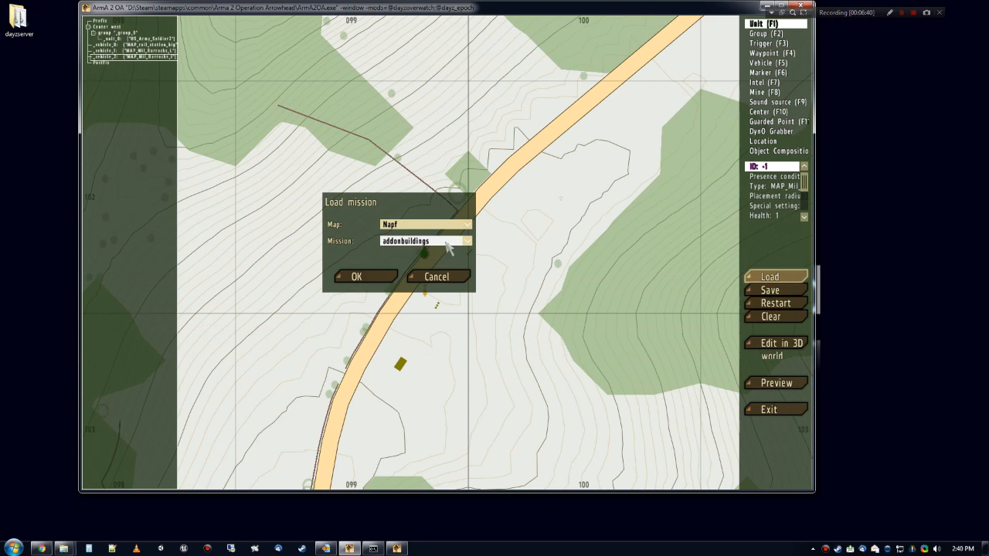
left_click(467, 241)
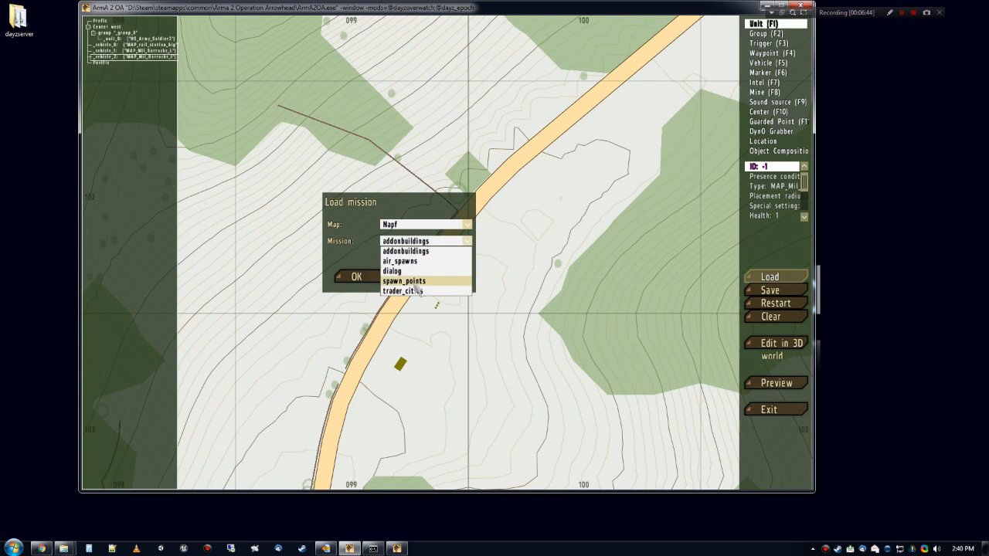
left_click(464, 225)
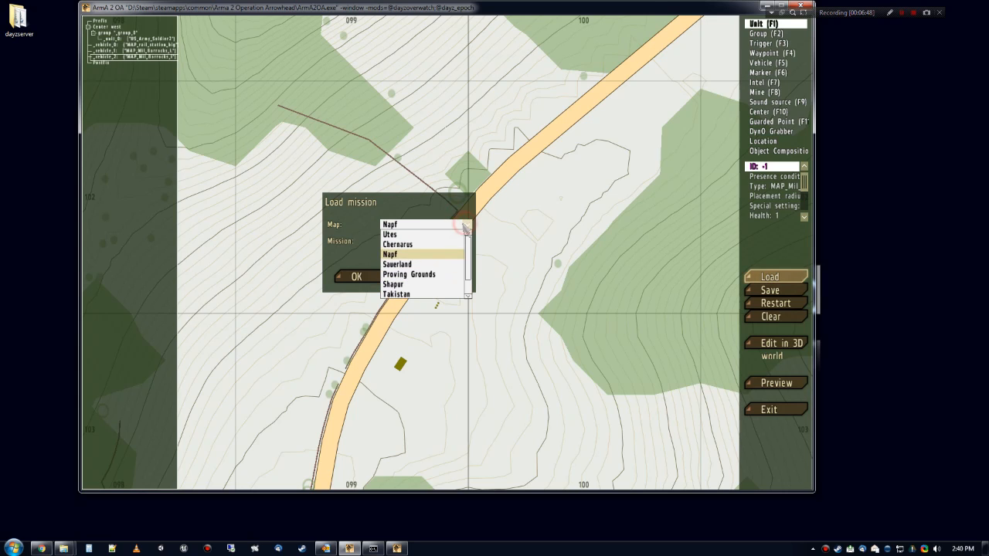
left_click(448, 244)
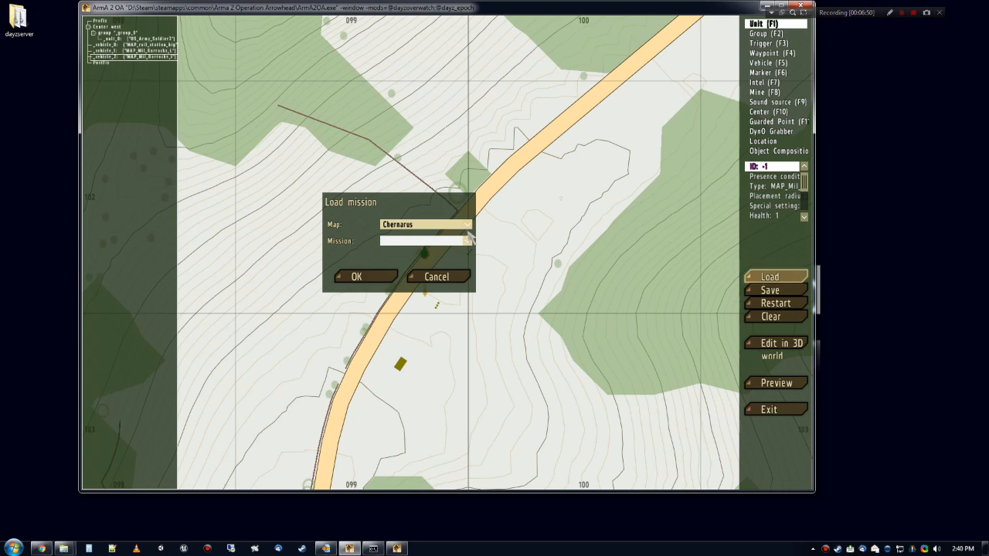
left_click(467, 224)
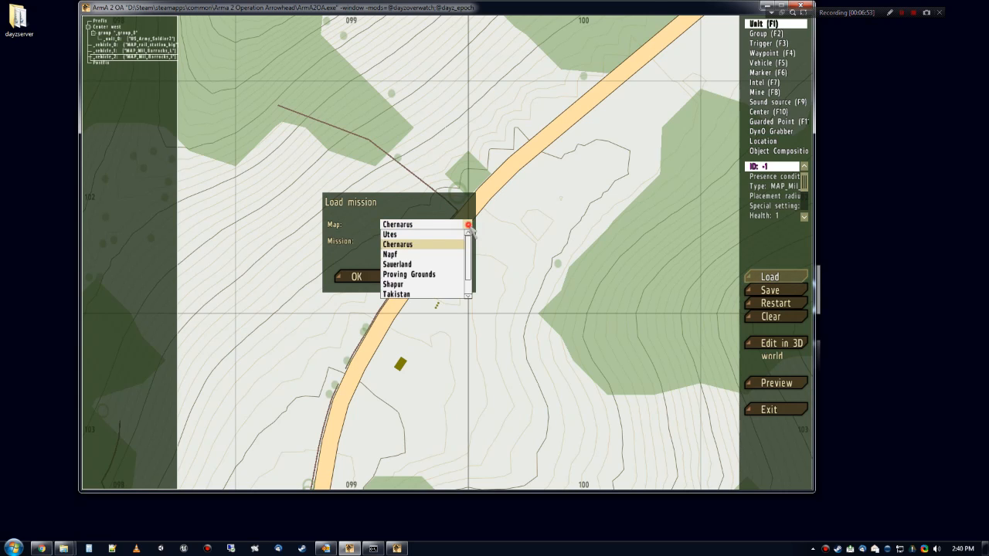
left_click(437, 255)
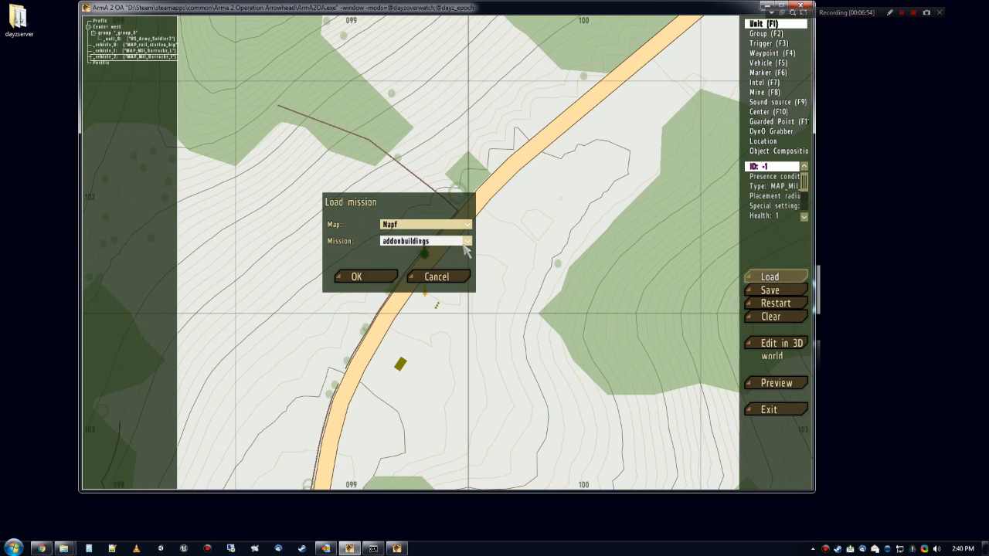
left_click(467, 242)
left_click(466, 249)
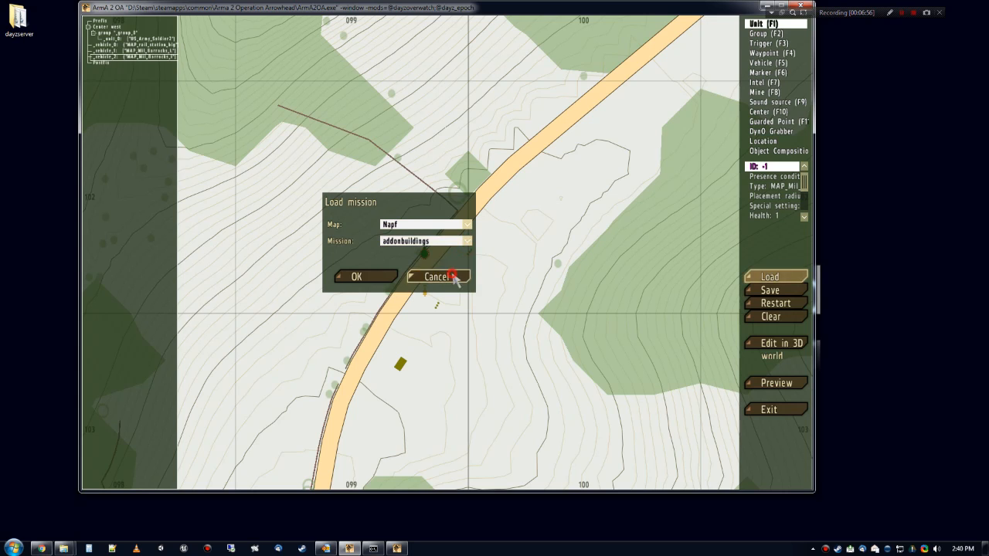
left_click(455, 278)
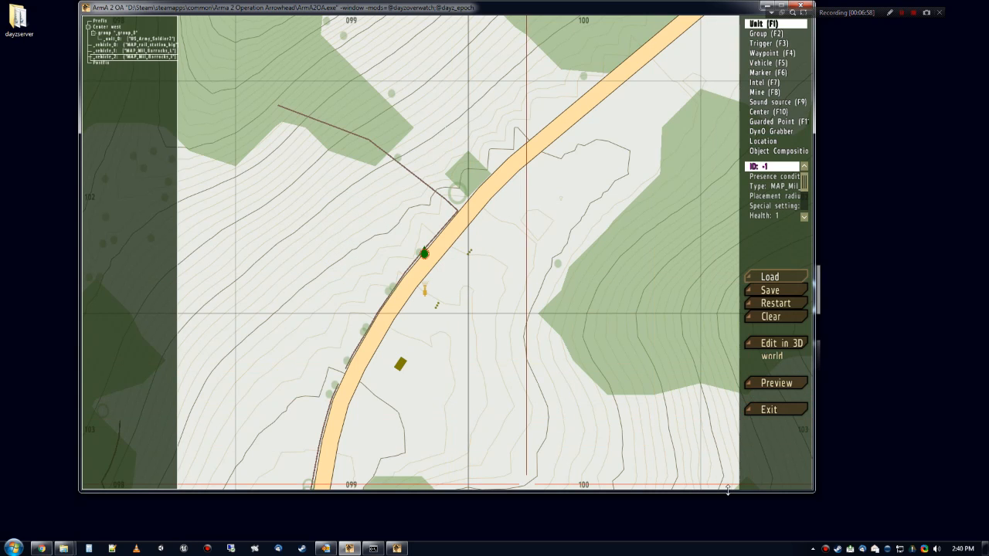
Step: Exit the editor to the main menu and bring up the missions folder in Windows Explorer
left_click(769, 409)
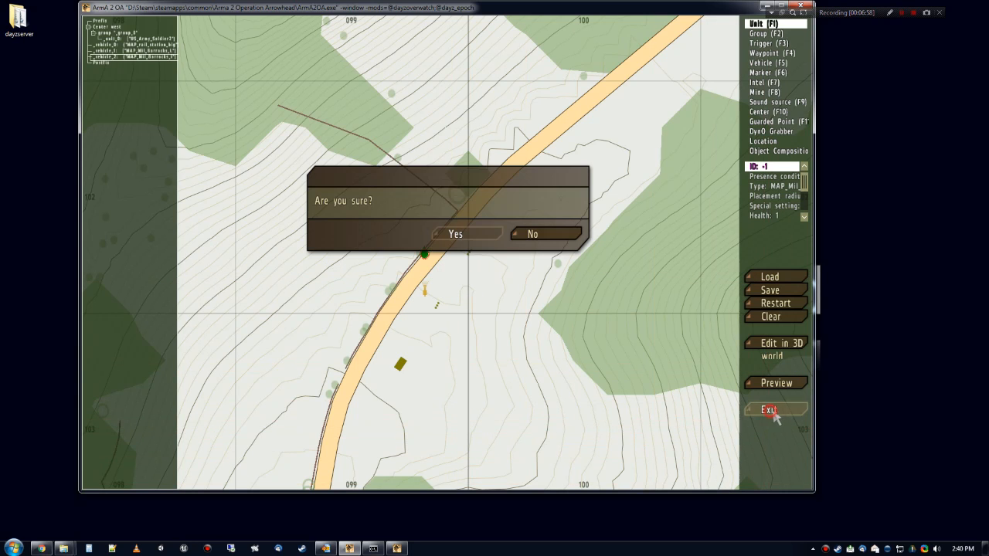
left_click(464, 233)
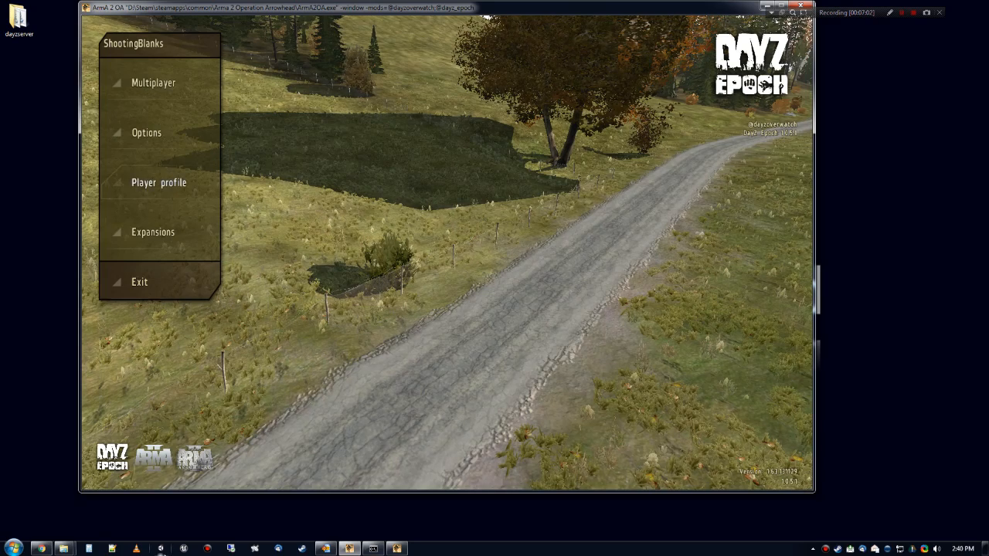
mouse_move(68, 550)
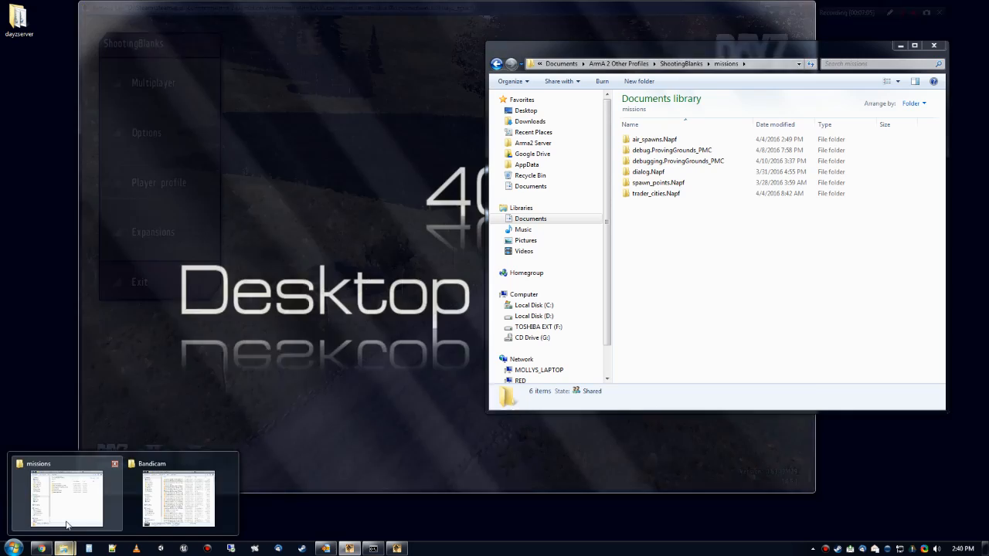
left_click(66, 526)
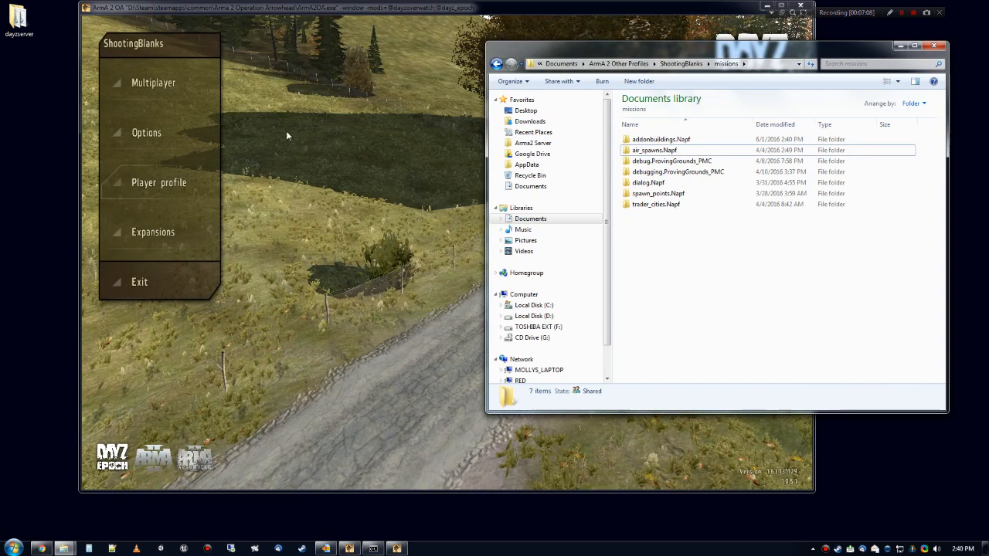
left_click(309, 159)
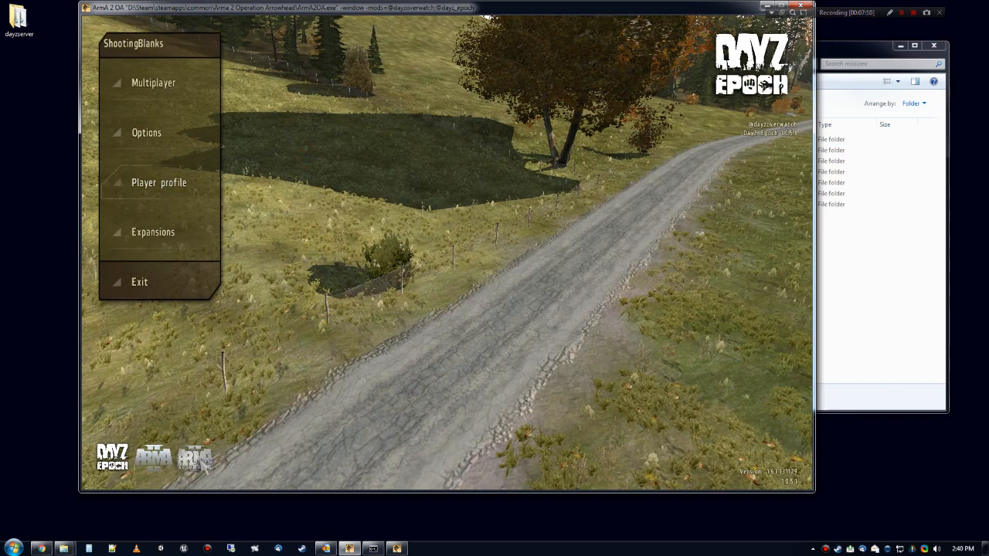
mouse_move(63, 548)
left_click(120, 502)
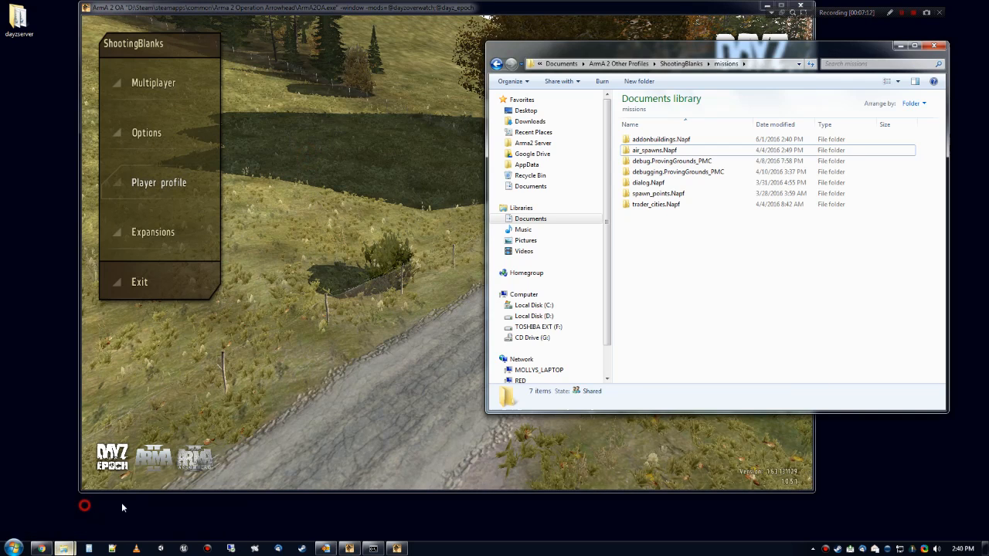
Step: Browse from Documents through ArmA 2 Other Profiles and the player profile's missions folder into addonbuildings.Napf
left_click(531, 186)
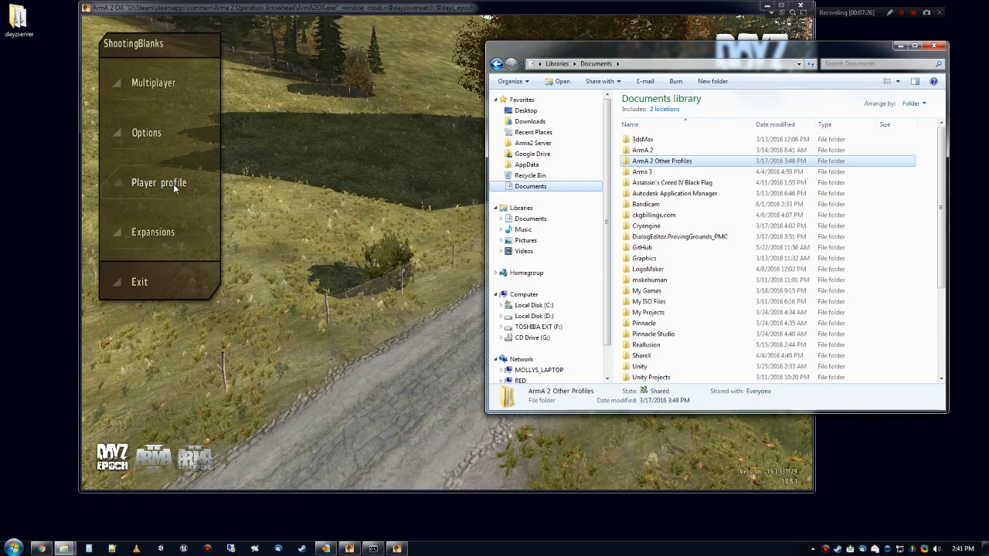
left_click(646, 151)
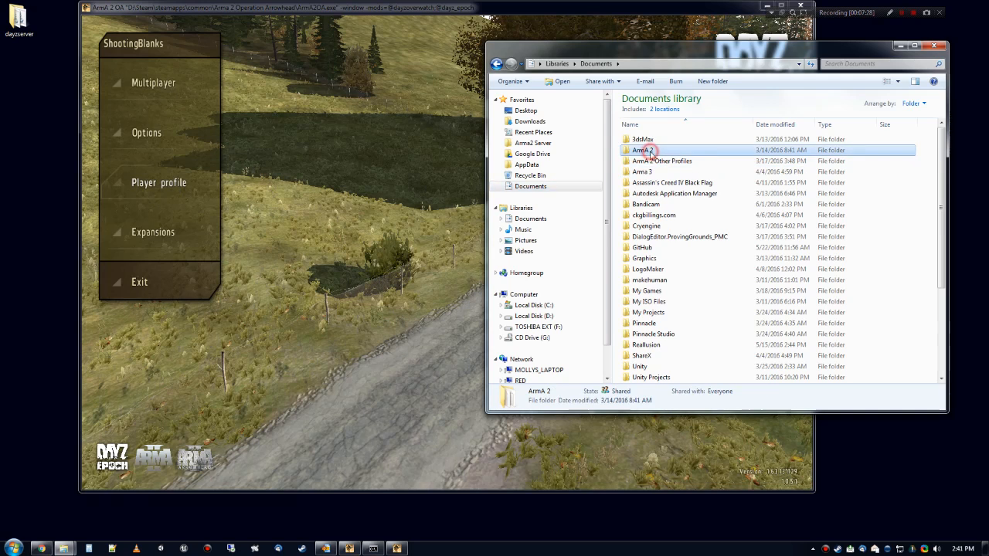
double_click(650, 152)
key("BackSpace")
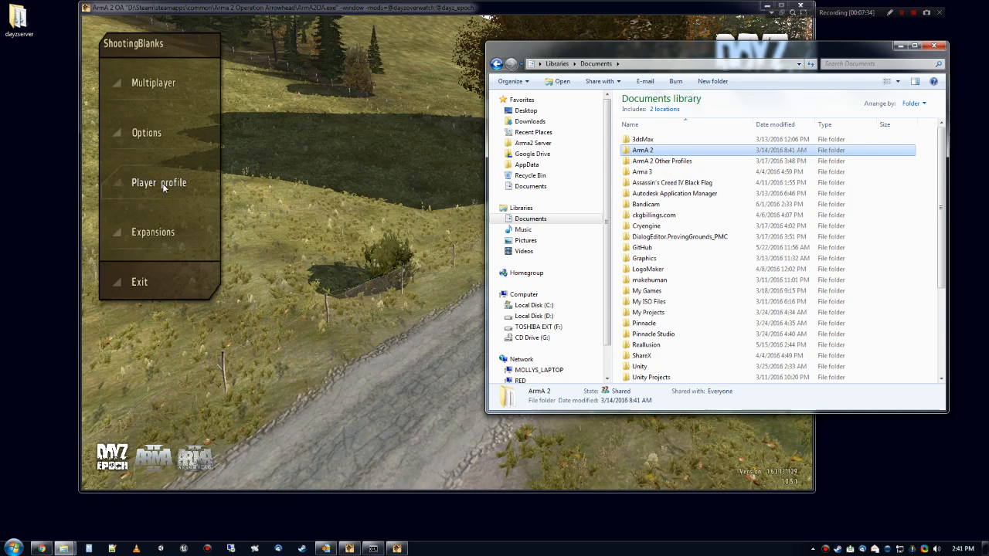
double_click(653, 161)
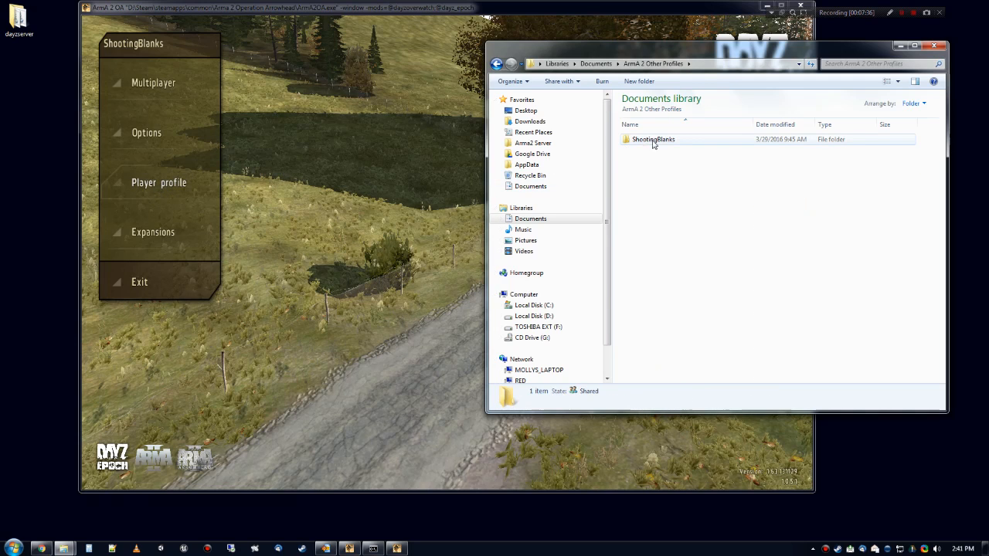
double_click(658, 142)
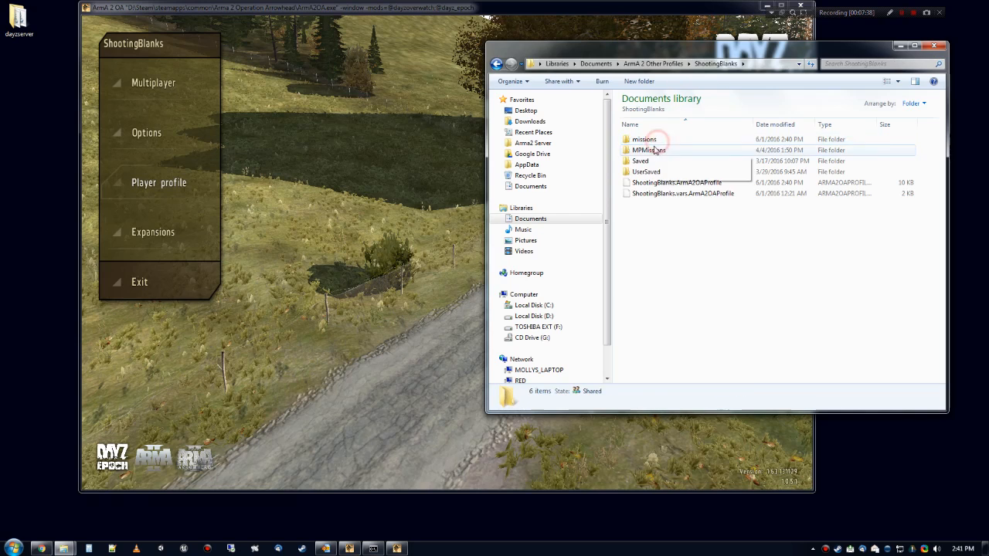
double_click(645, 141)
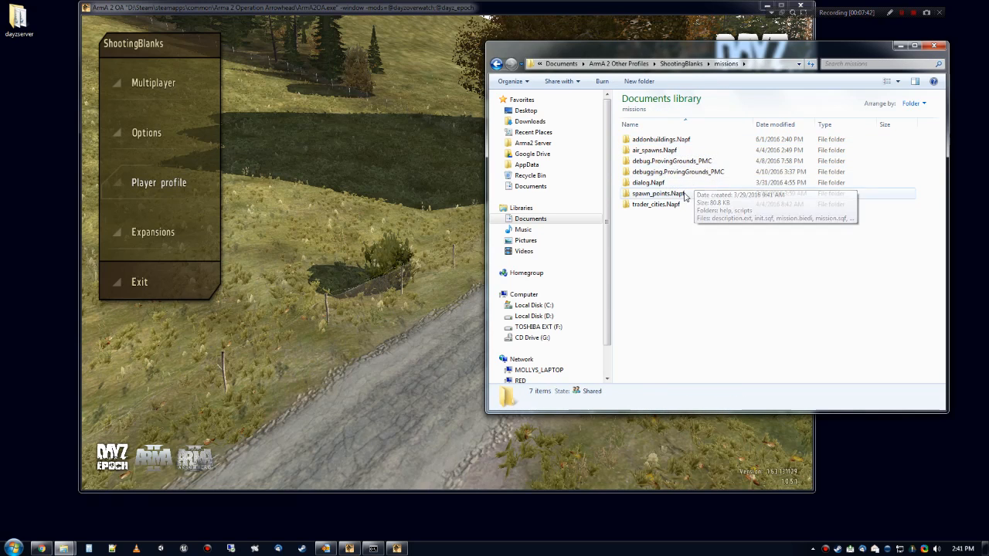
double_click(662, 141)
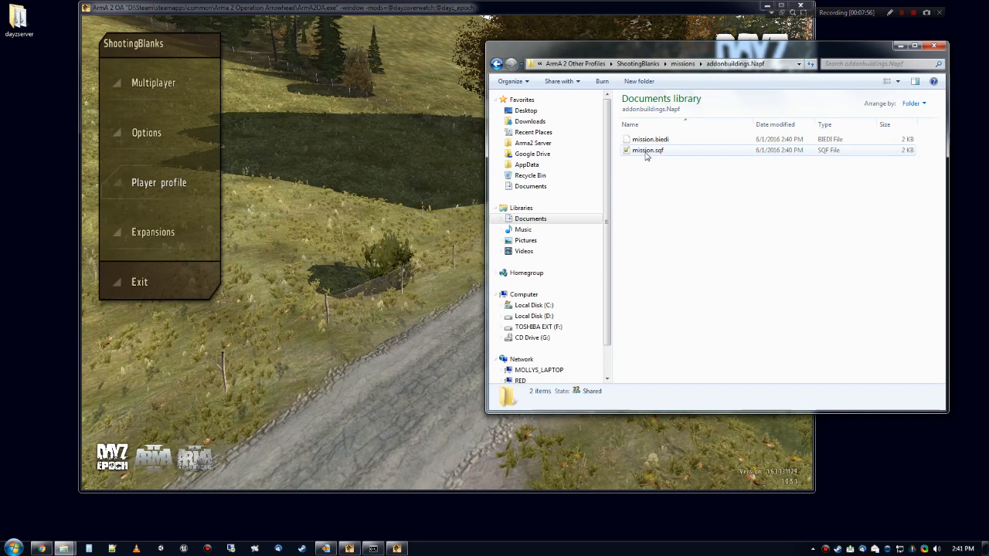
Step: Return to the game, open the Napf map in the editor, check the load mission dialog, and exit to the main menu
left_click(450, 209)
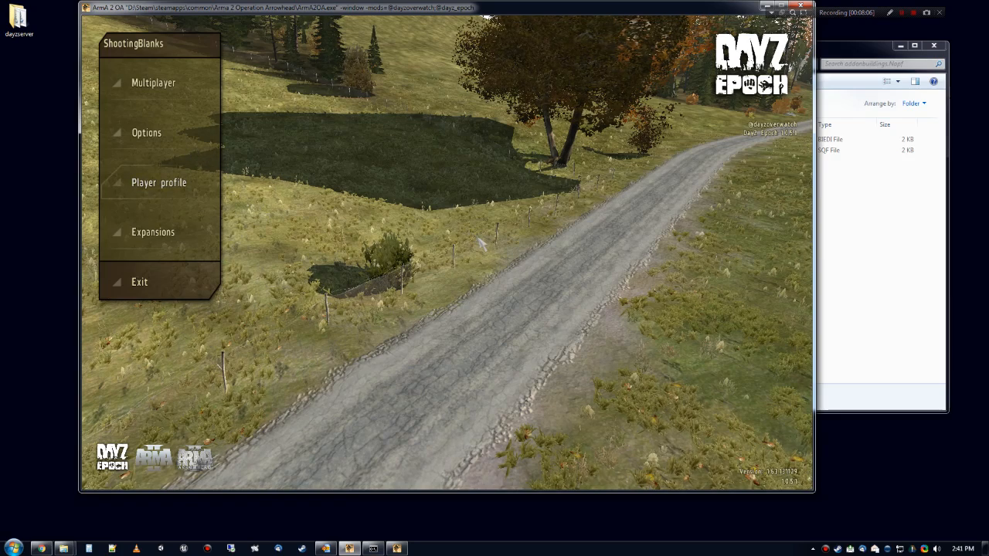
key("alt+e")
left_click(516, 358)
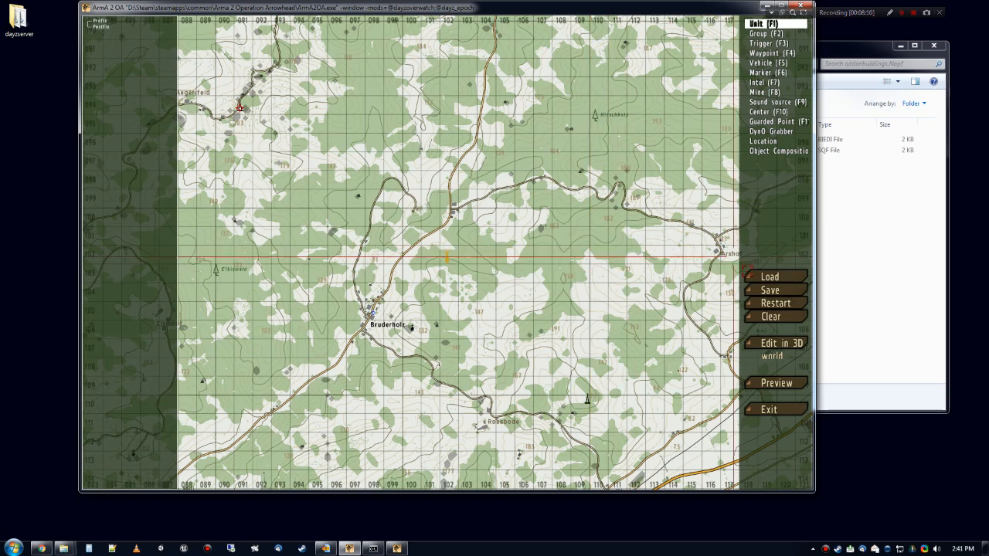
left_click(773, 277)
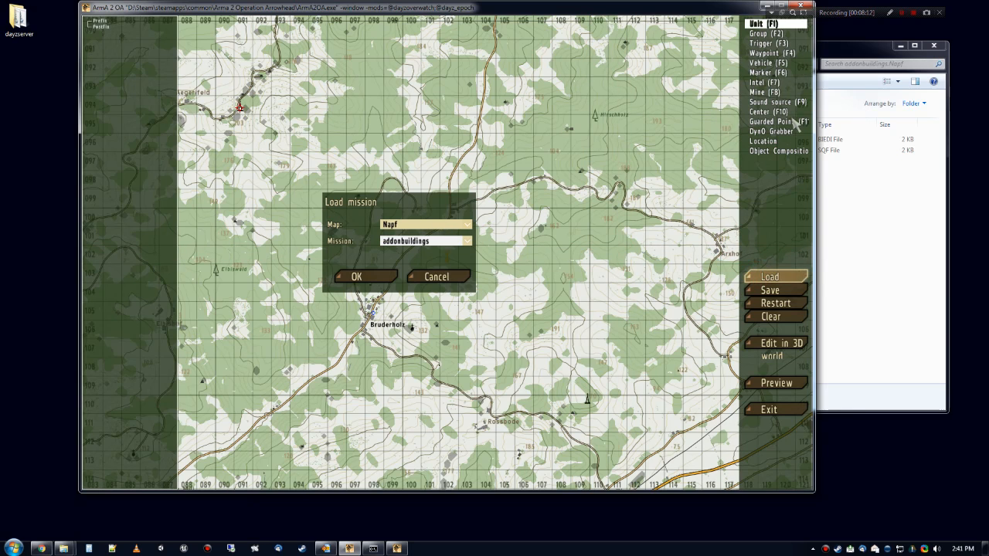
left_click(454, 279)
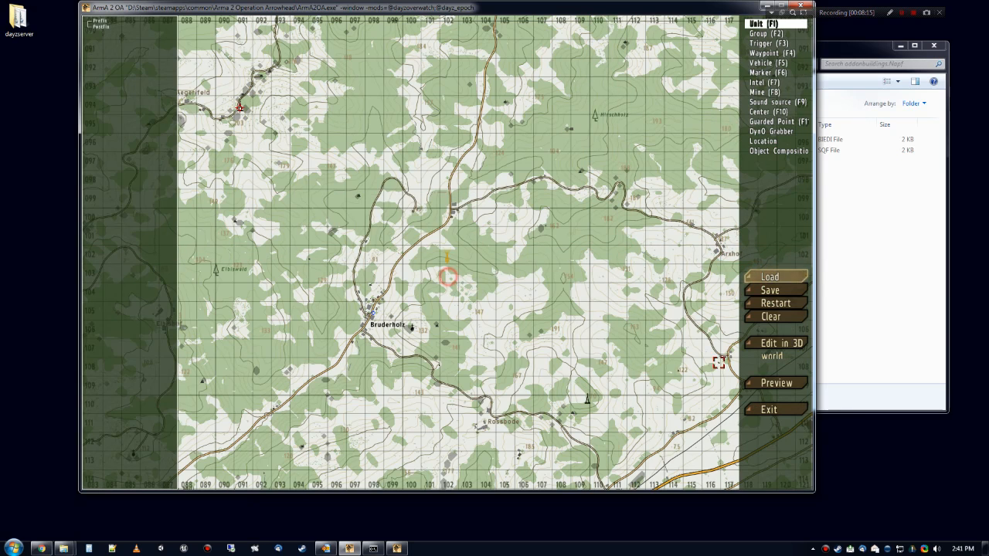
left_click(772, 411)
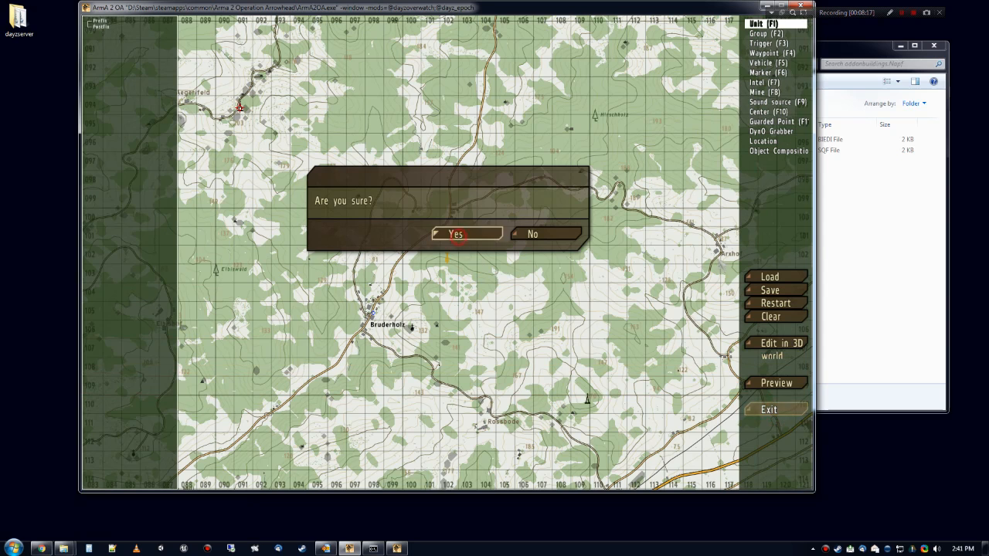
left_click(457, 234)
Step: Open mission.sqf from the addonbuildings.Napf folder in Notepad++ and shift its window toward the middle of the desktop
left_click(896, 241)
left_click(655, 150)
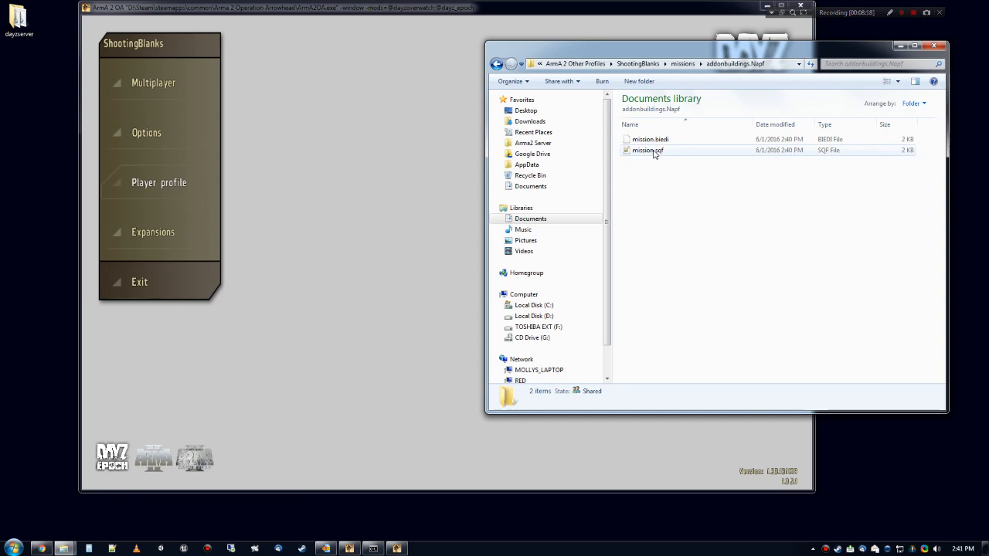
right_click(654, 152)
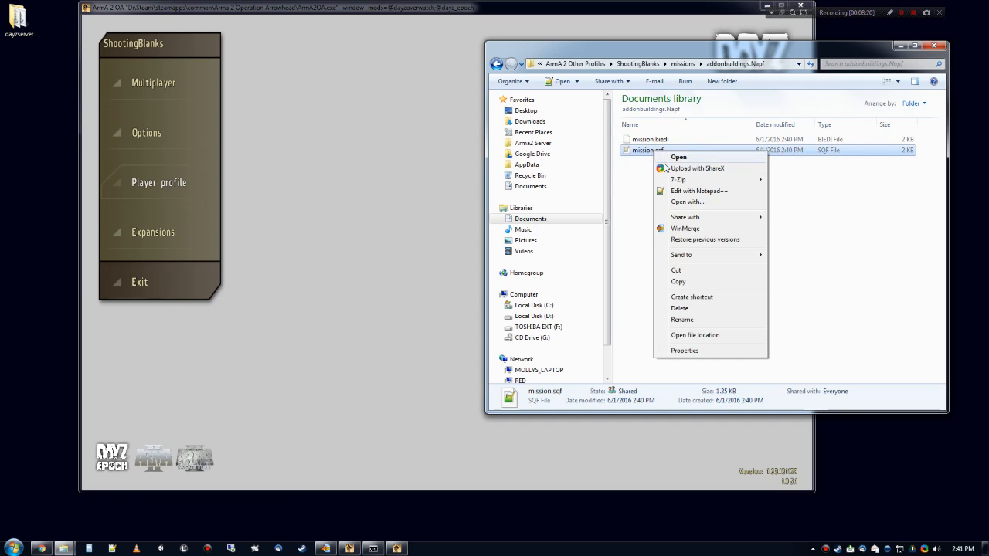
left_click(678, 191)
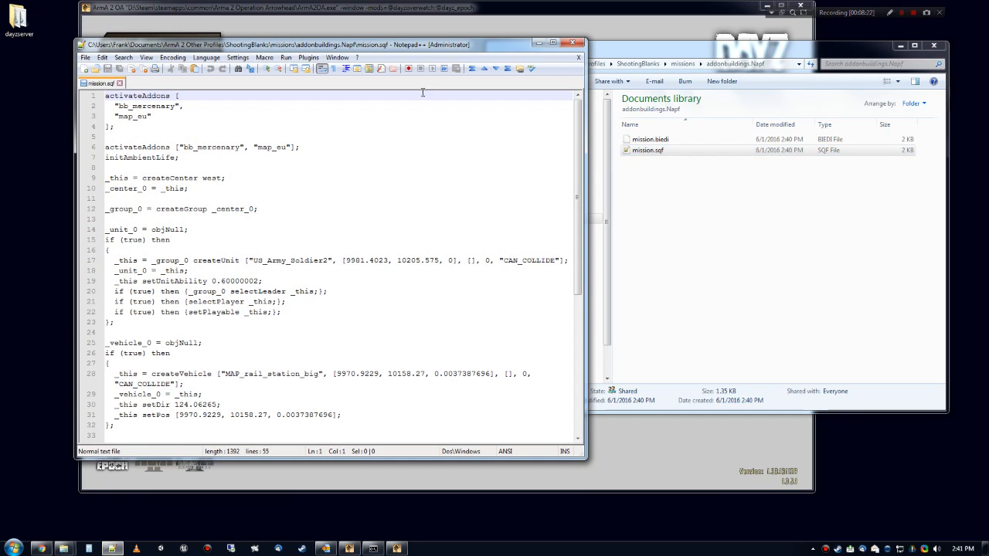
left_click_drag(406, 45, 525, 45)
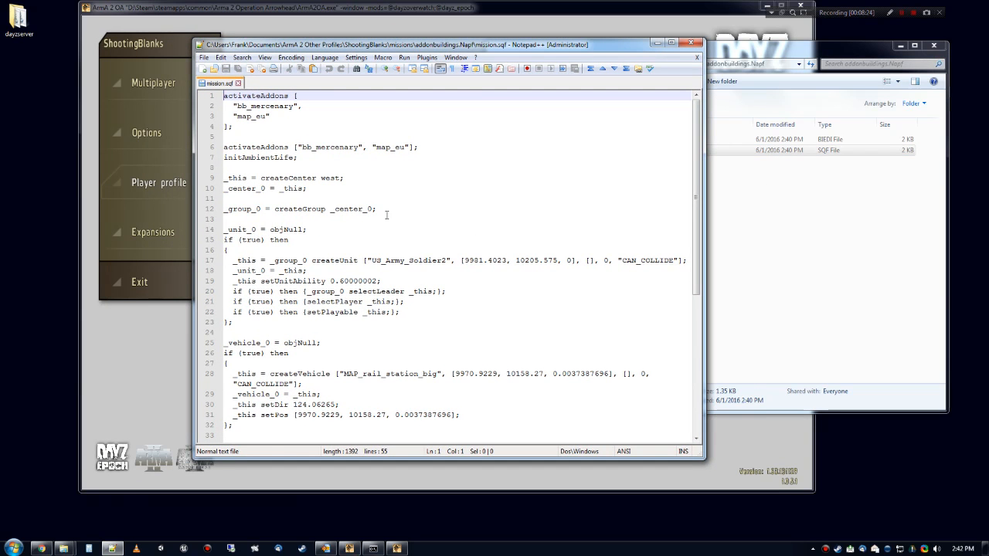
Step: Examine the createCenter, createGroup, unit and activateAddons code in mission.sqf
left_click(391, 260)
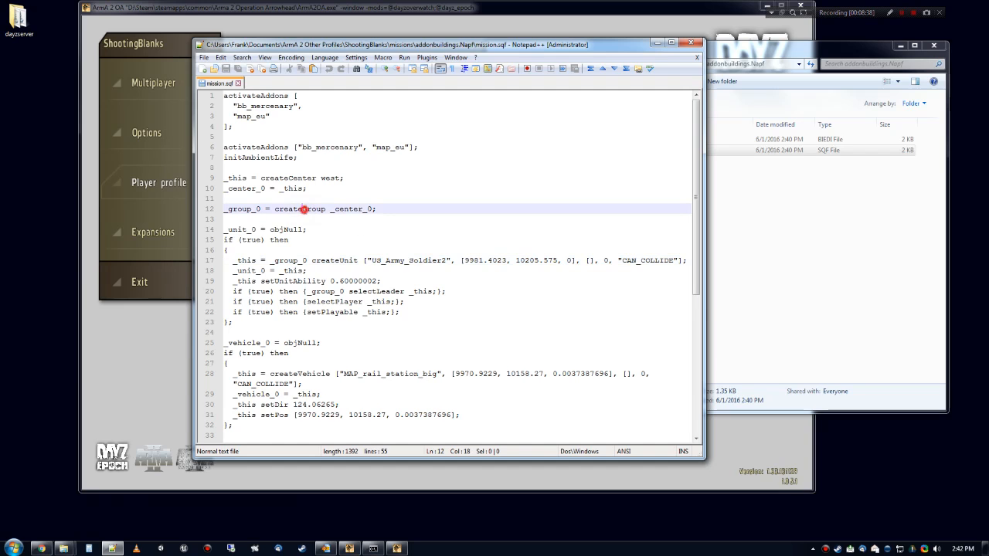
double_click(304, 207)
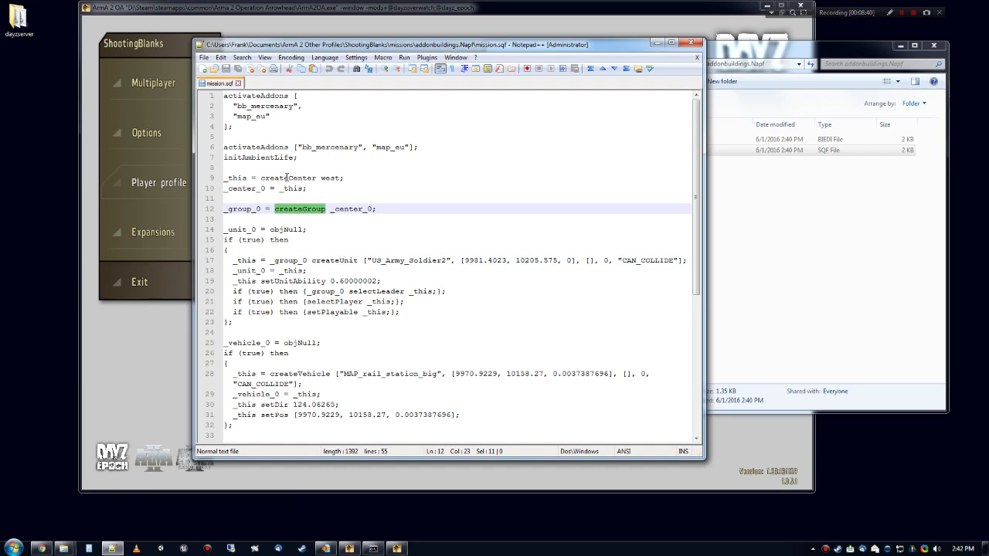
double_click(291, 179)
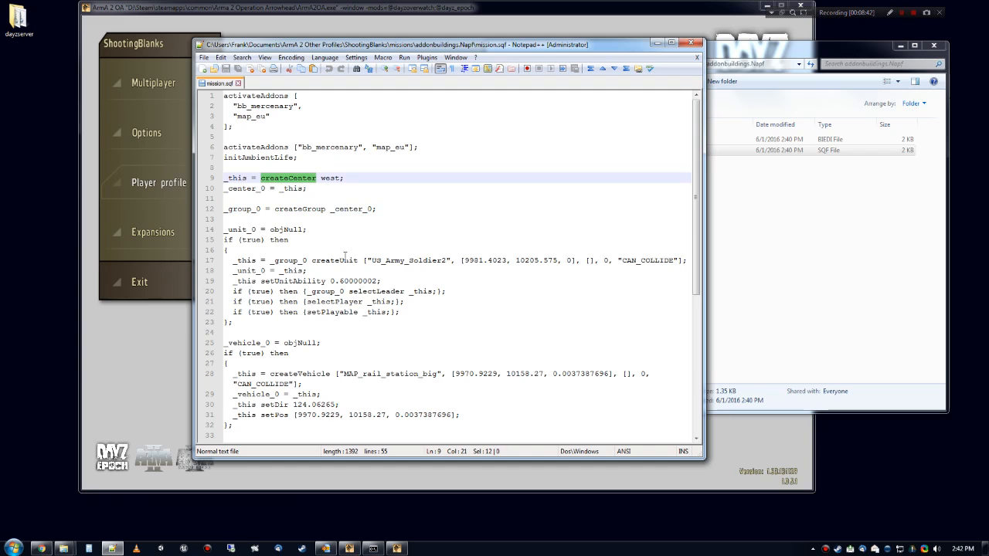
scroll(313, 260, "down", 1)
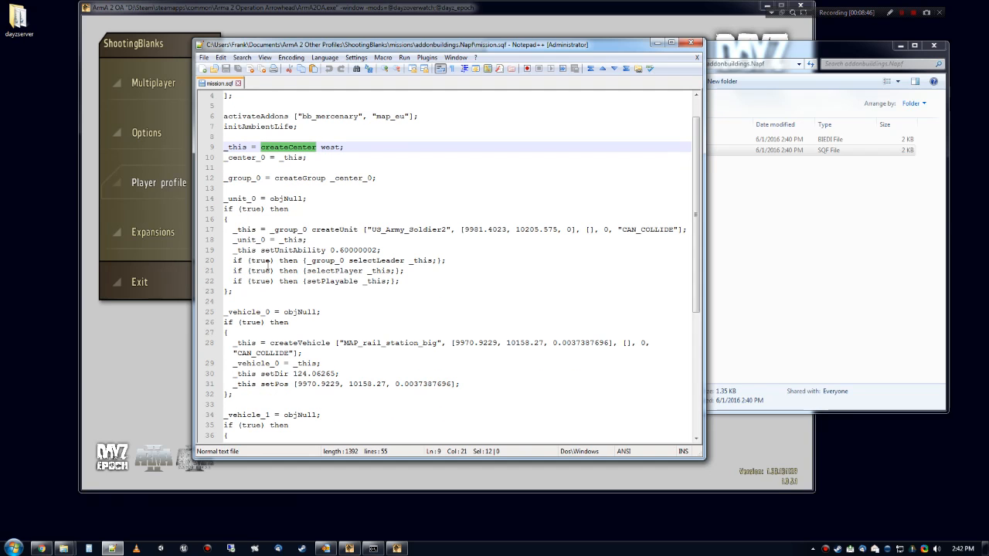
scroll(277, 103, "up", 1)
left_click(279, 96)
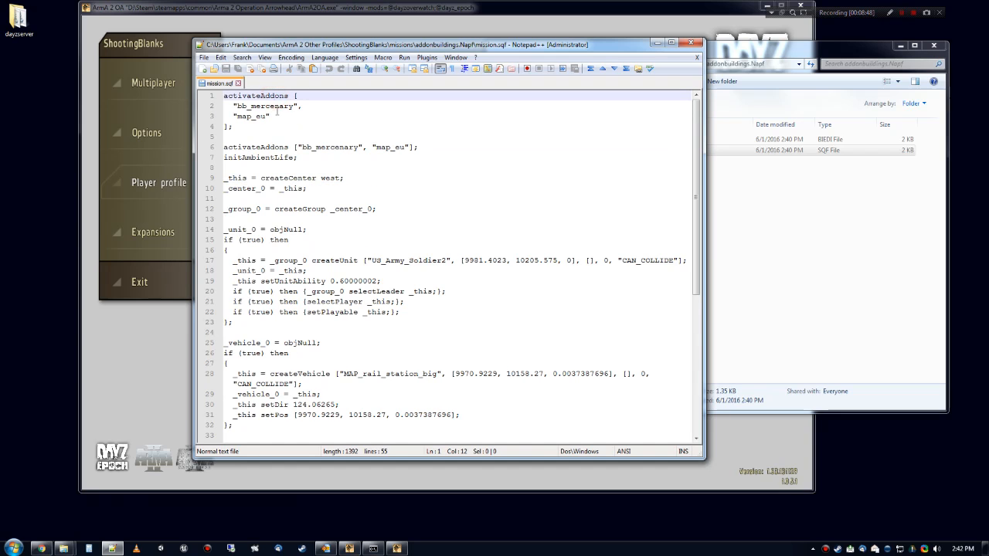
Step: Examine mission.sqf from the activateAddons lines through the unit block to the _vehicle_0 block
key("Down")
key("Down")
key("Down")
key("Down")
key("Down")
key("Down")
key("Down")
key("Down")
key("Down")
key("Down")
key("Down")
key("Down")
key("Down")
key("Down")
key("Down")
key("Down")
key("Down")
key("Down")
key("Down")
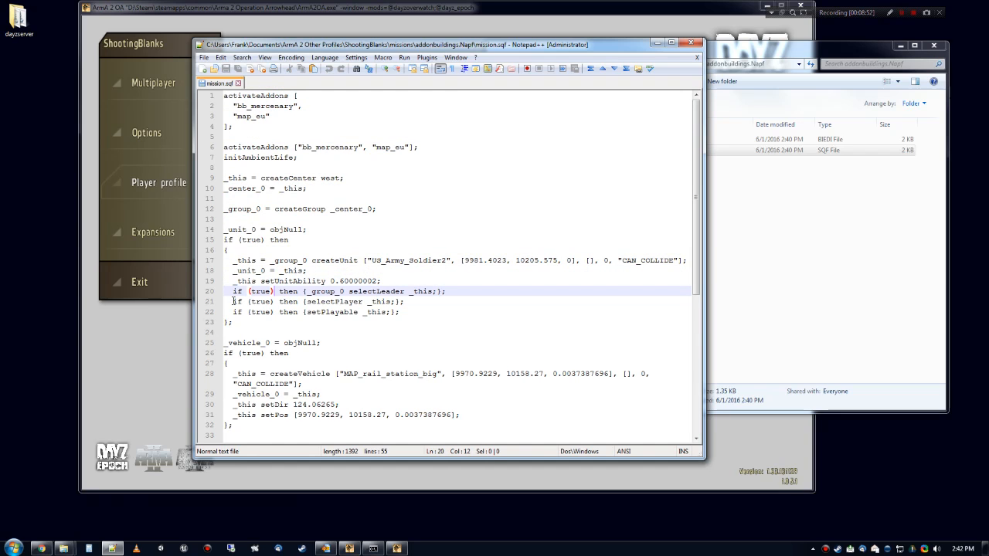
double_click(249, 342)
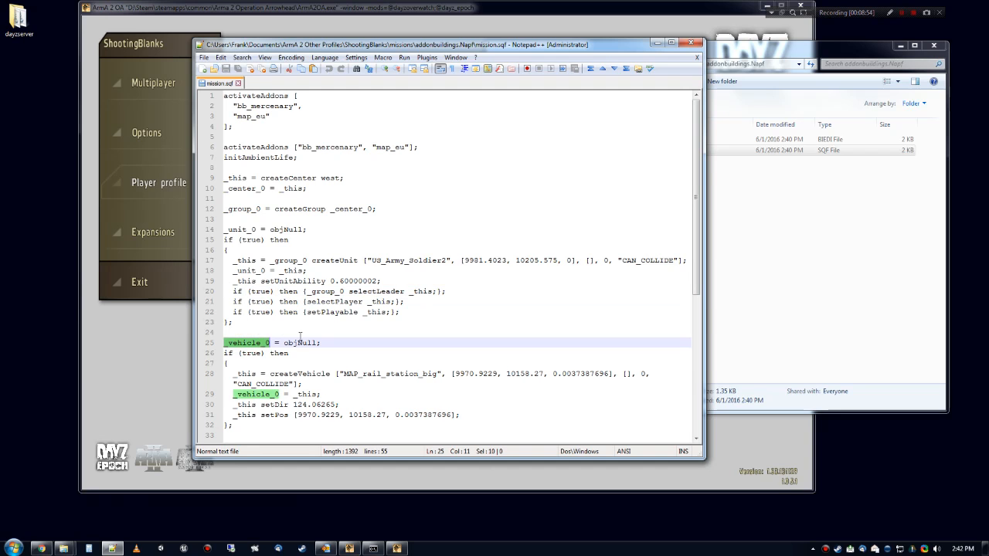
scroll(236, 284, "down", 1)
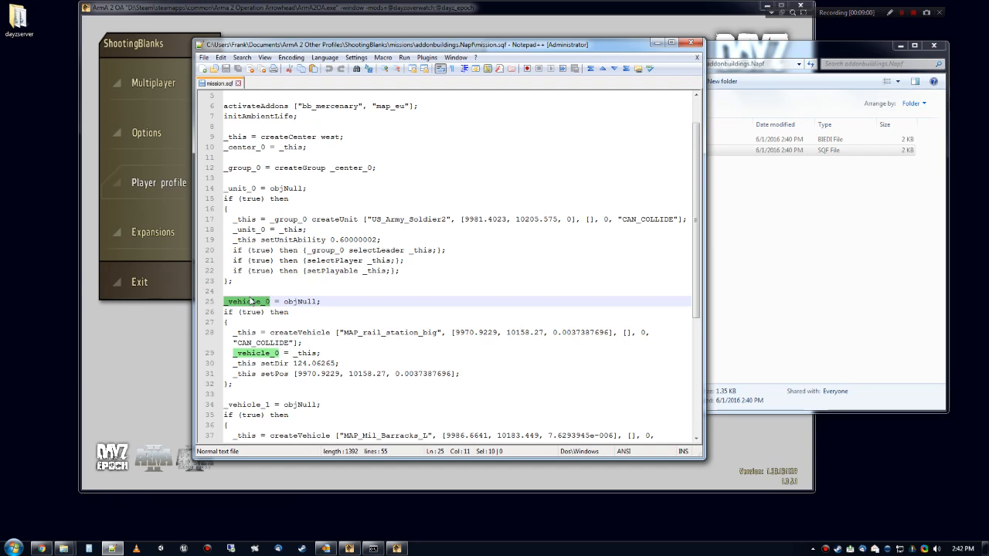
Step: Delete all code above the blank line preceding the _vehicle_0 block, including the addon, center, group and unit definitions
left_click(240, 292)
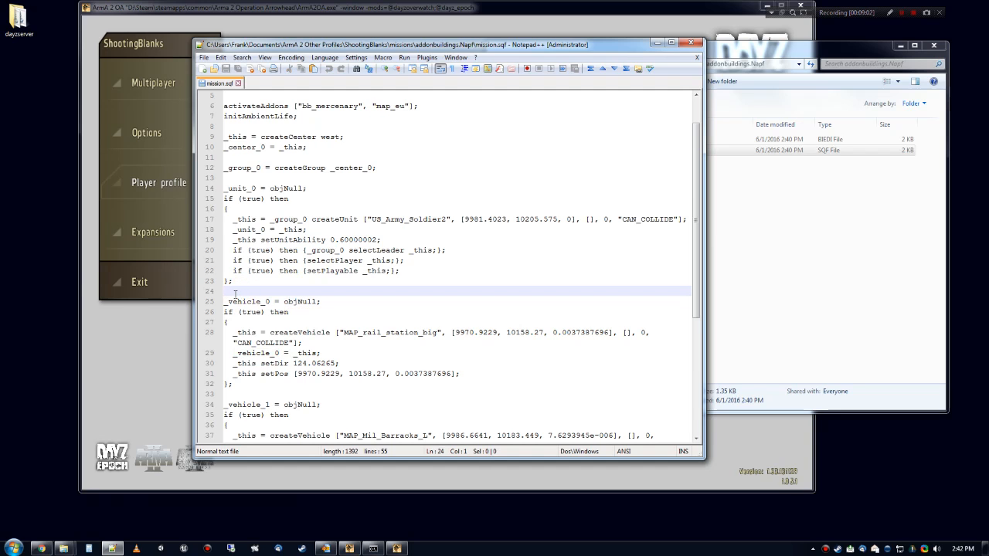
left_click_drag(232, 293, 225, 94)
key("Delete")
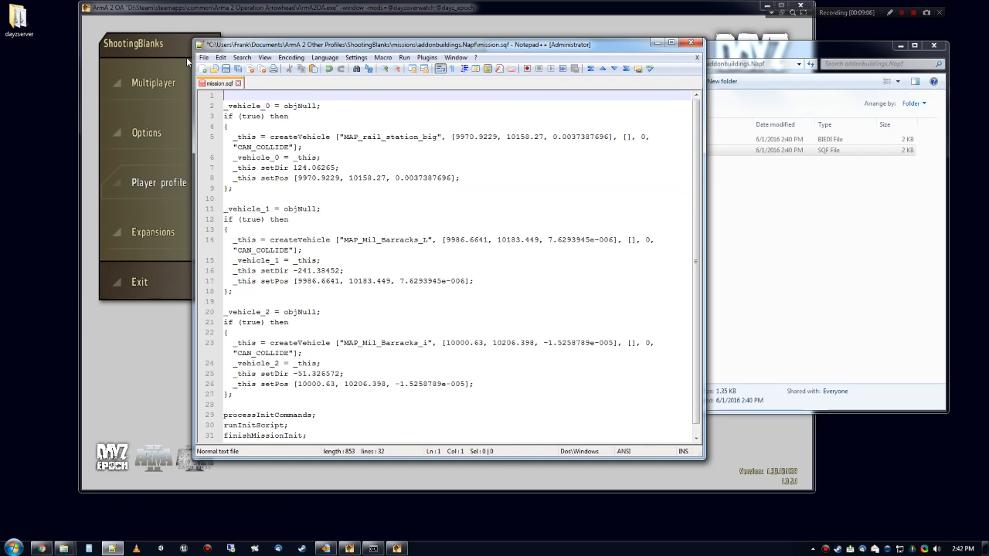
Step: Examine the three vehicle blocks, the braces enclosing the _vehicle_2 block, and the closing init commands
left_click(241, 106)
scroll(247, 178, "down", 1)
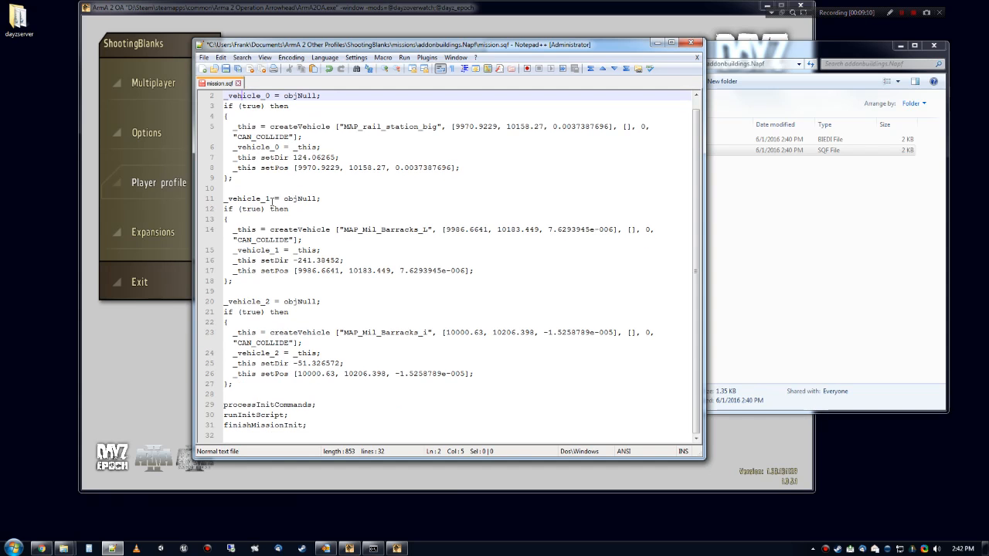
double_click(248, 301)
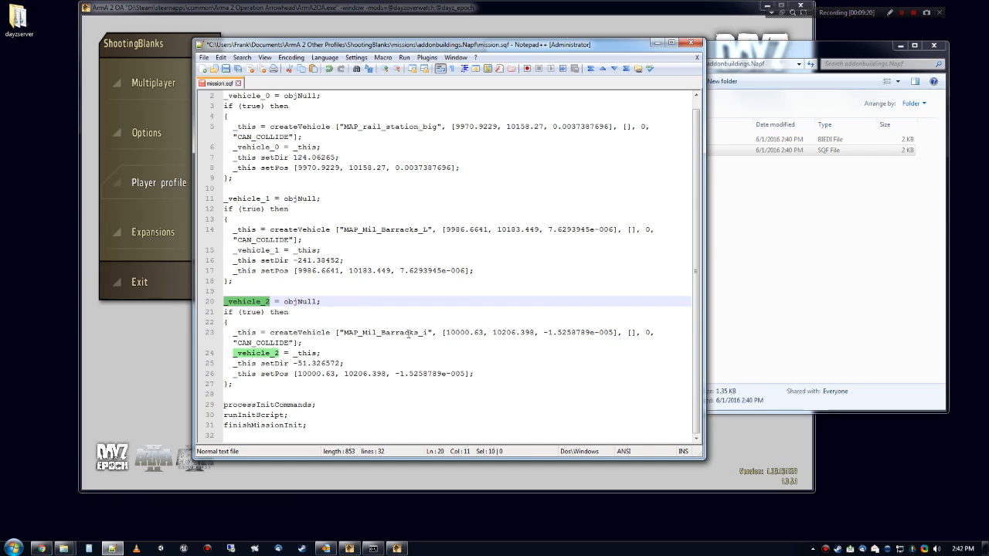
left_click(228, 321)
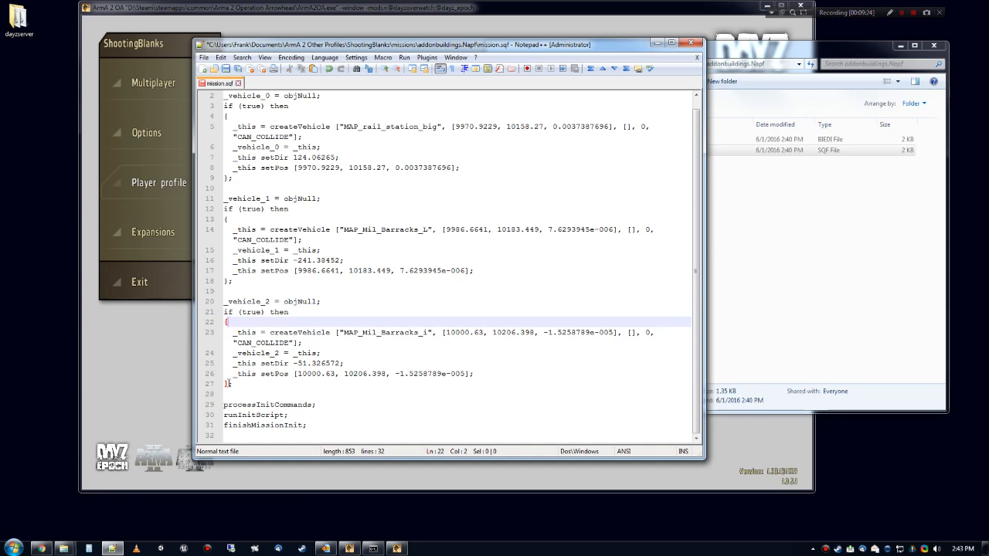
left_click(246, 301)
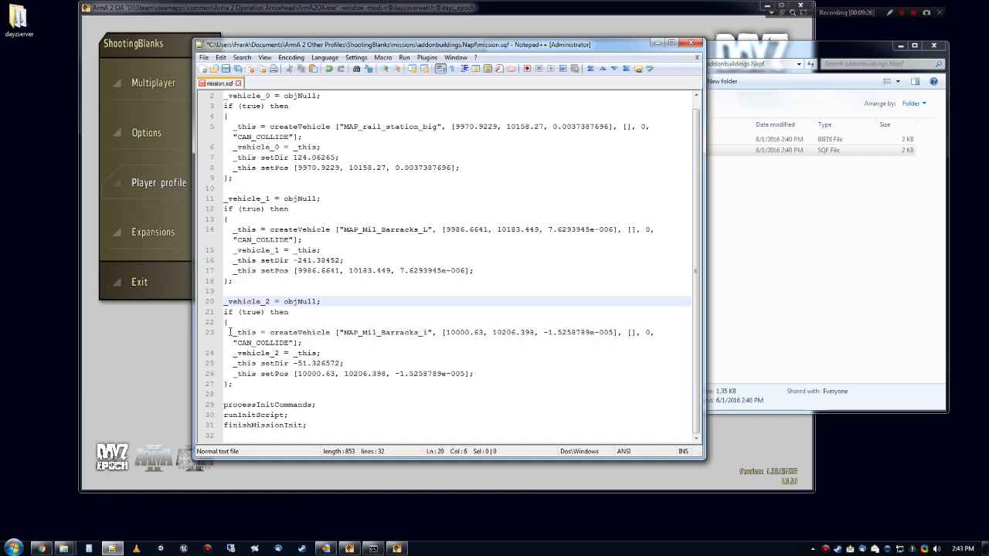
left_click(238, 385)
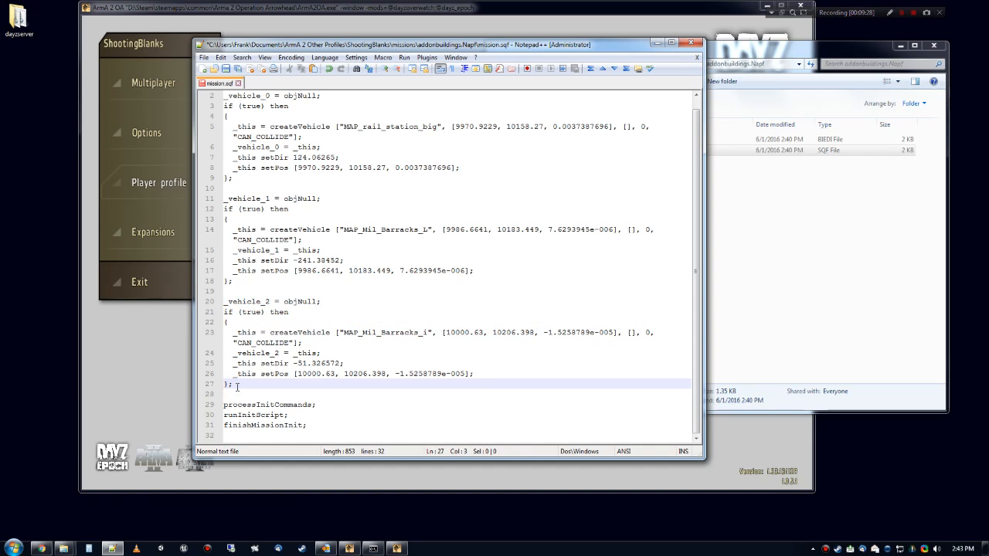
left_click_drag(237, 384, 302, 435)
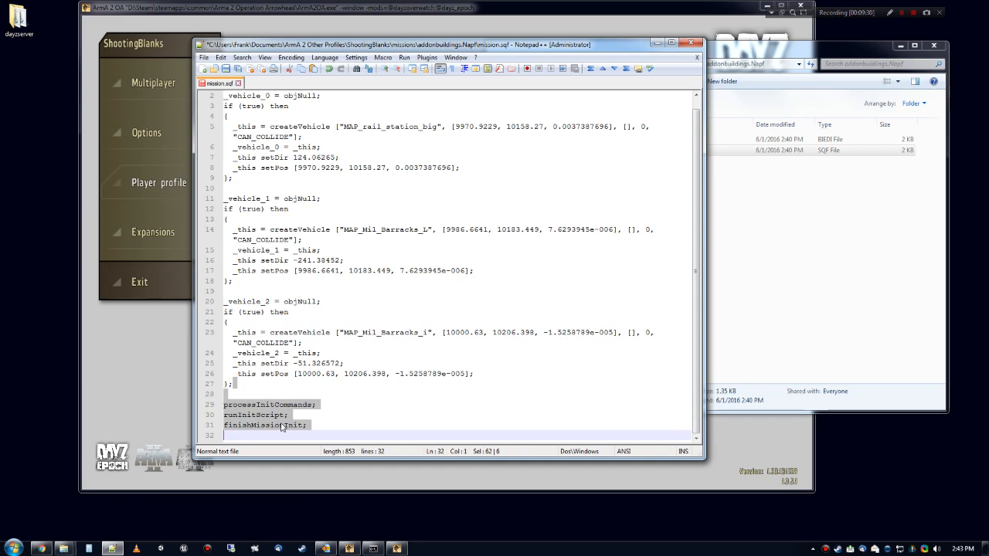
left_click(275, 387)
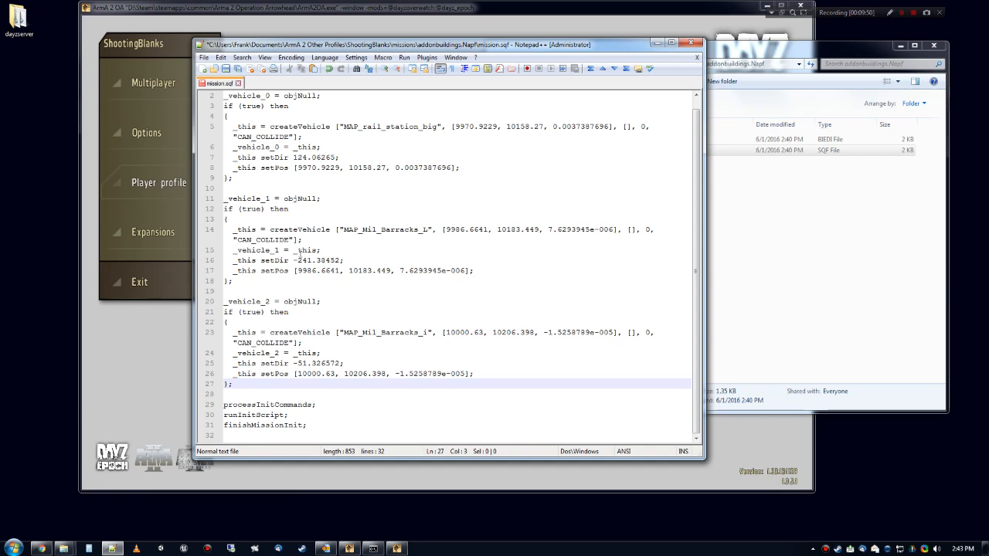
Step: Delete the processInitCommands, runInitScript and finishMissionInit lines at the end of the script
triple_click(268, 406)
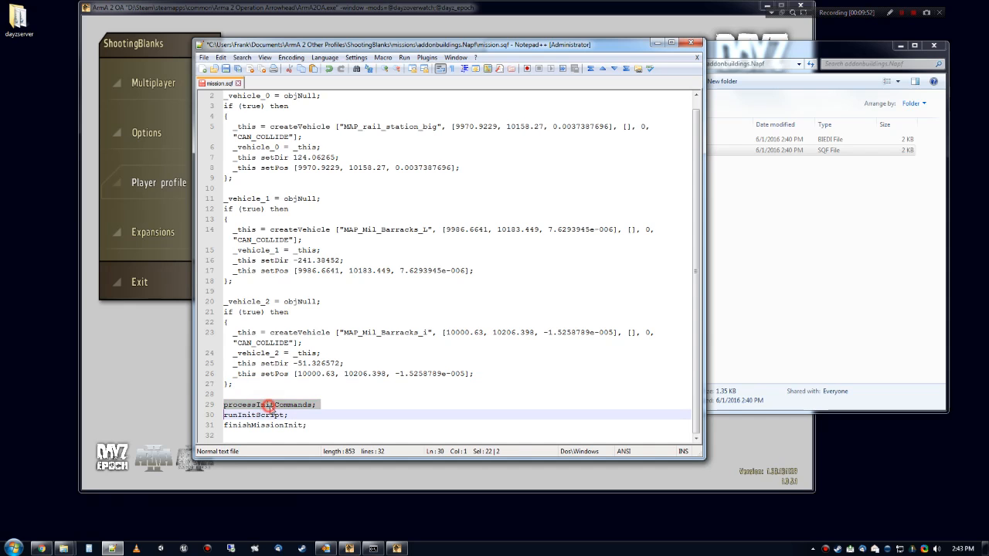
left_click(268, 405)
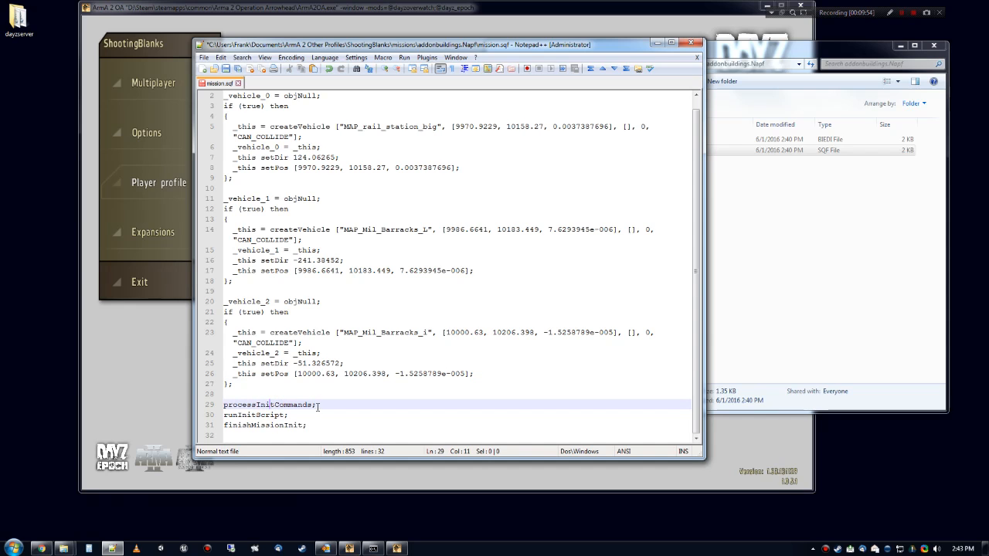
left_click_drag(318, 406, 350, 441)
key("Delete")
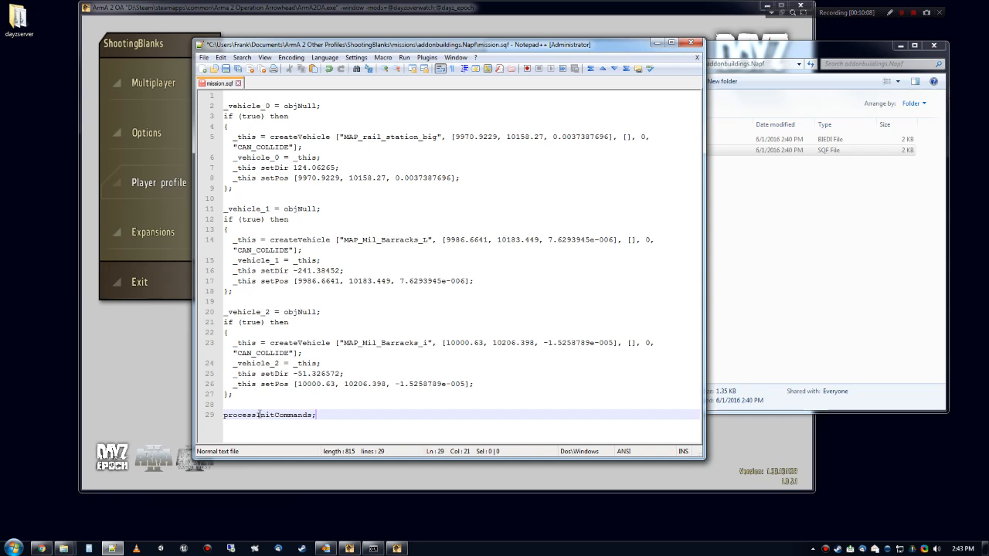
left_click_drag(268, 405, 374, 429)
key("Delete")
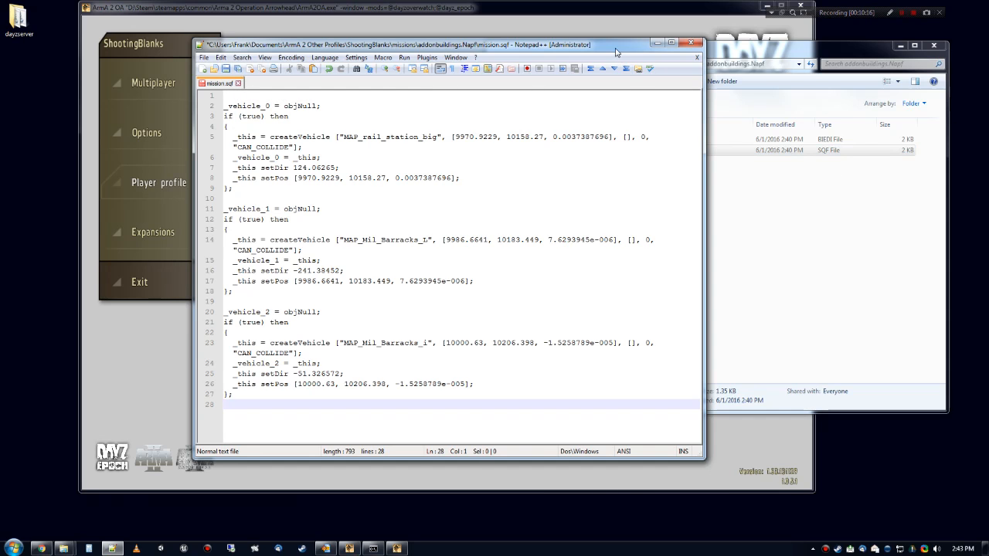
Step: Shift the editor window aside and save the trimmed script as testbuildings.sqf in the addonbuildings.Napf folder
left_click_drag(620, 48, 538, 54)
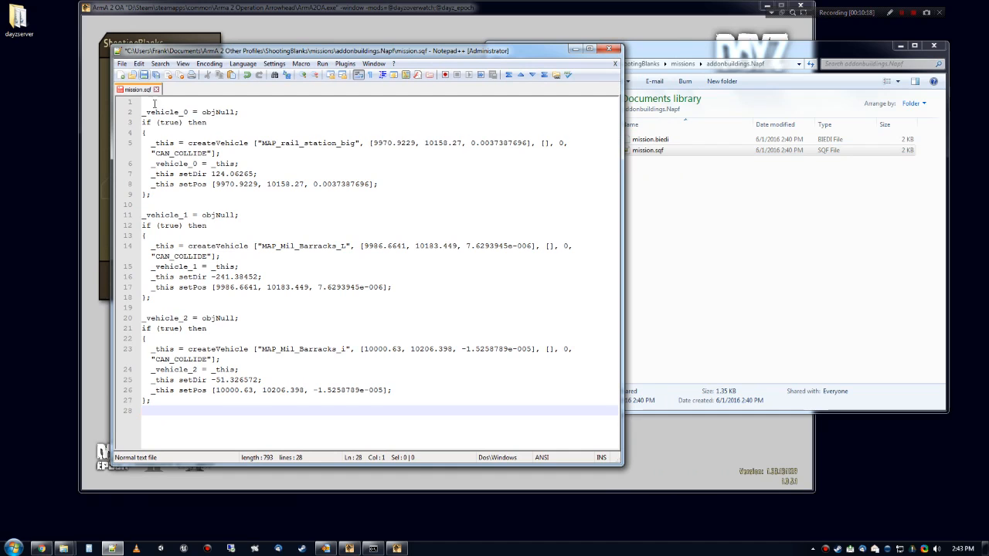
left_click(122, 64)
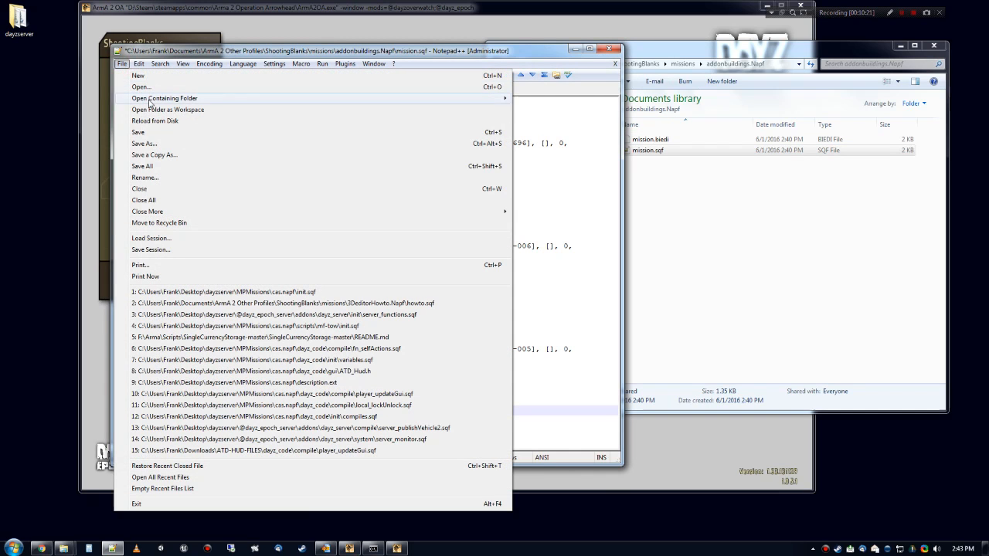
left_click(146, 144)
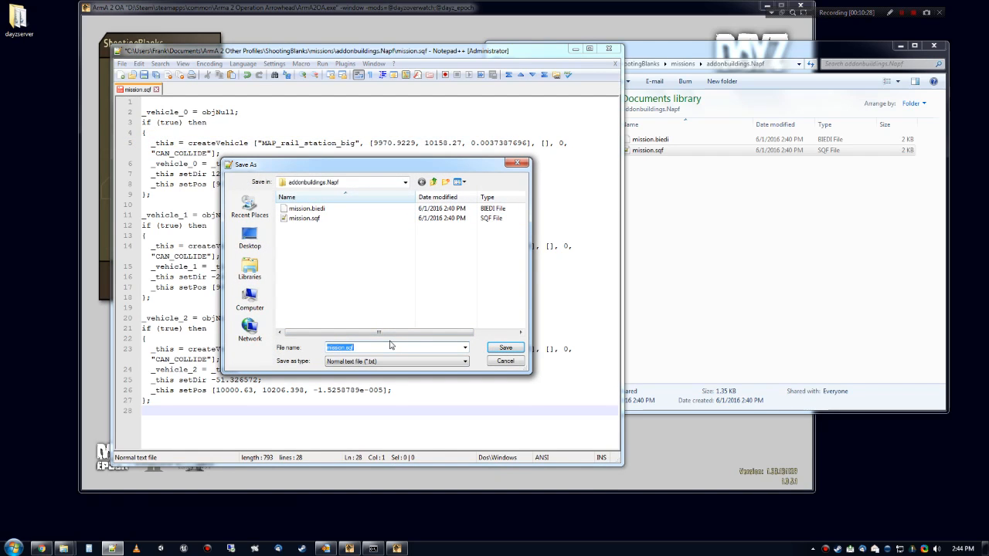
type("l")
type("f")
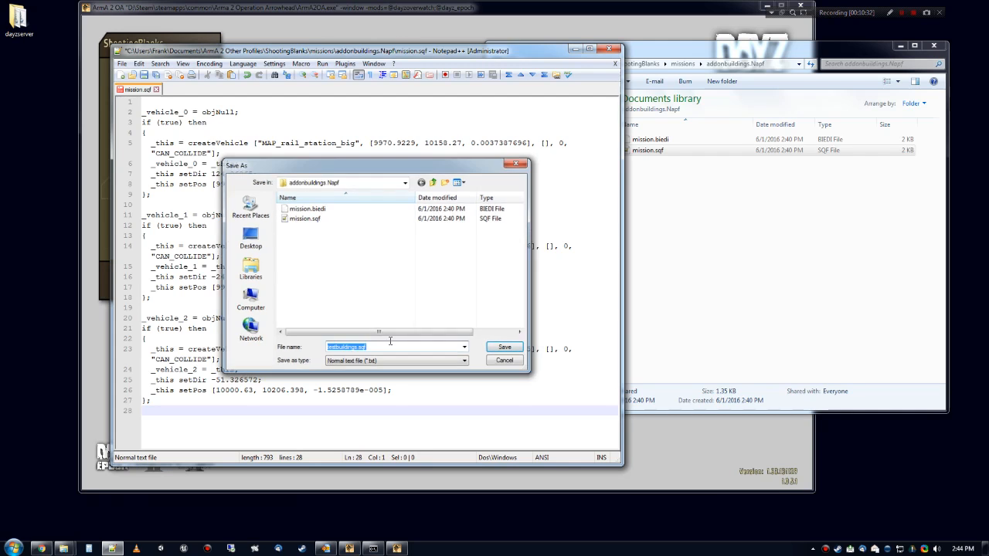
key("Return")
Step: Copy the testbuildings.sqf file from the addonbuildings.Napf folder in the file explorer
left_click(640, 266)
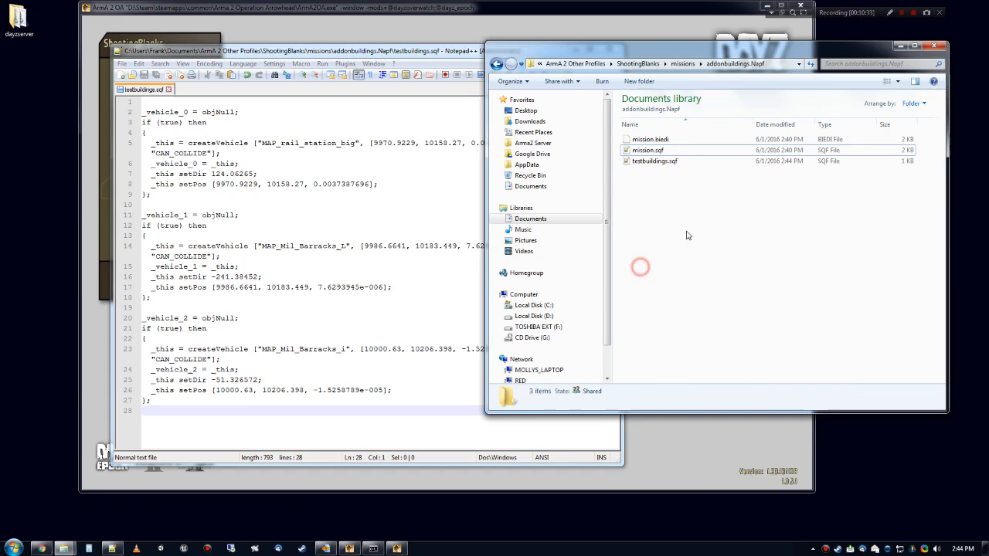
left_click(662, 162)
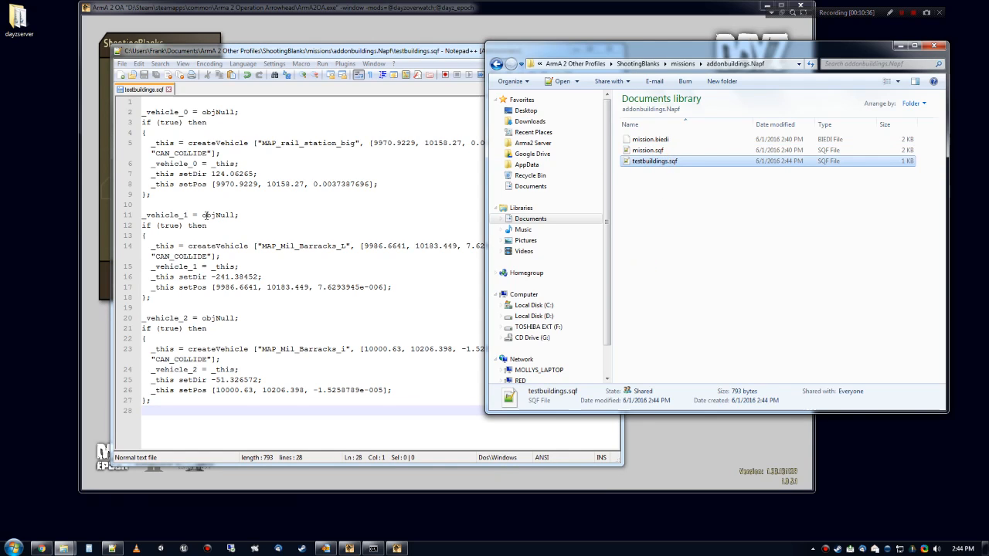
right_click(655, 162)
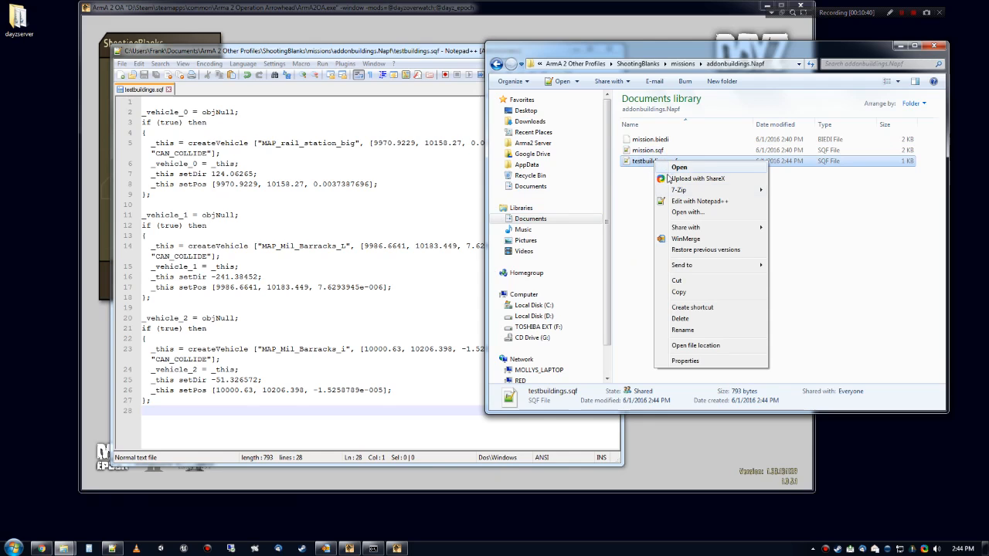
left_click(692, 292)
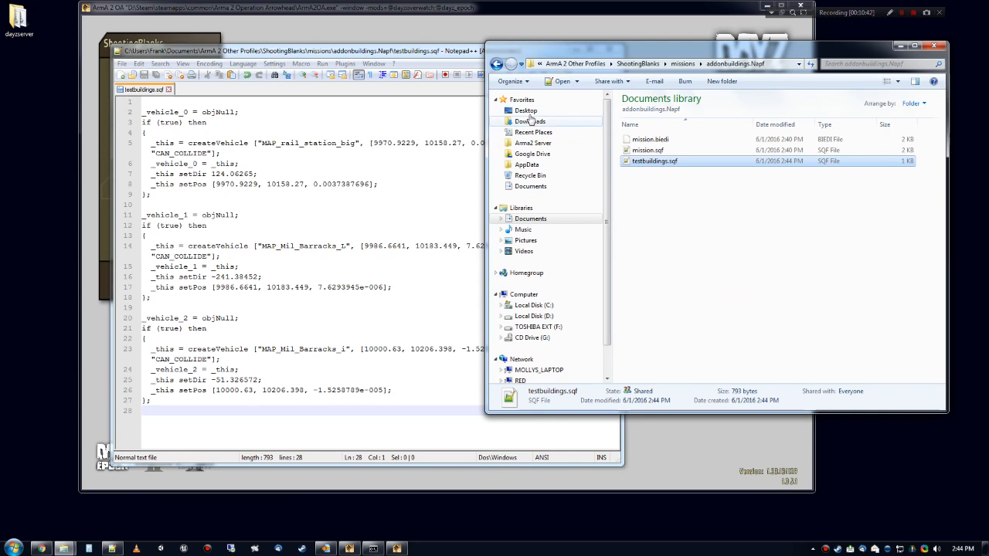
left_click(532, 111)
double_click(795, 192)
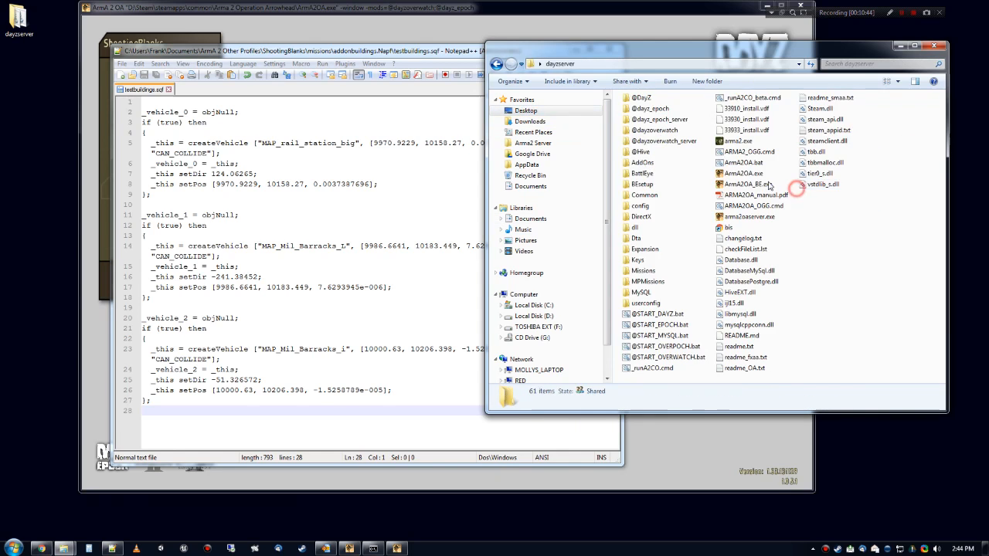
double_click(663, 119)
double_click(641, 111)
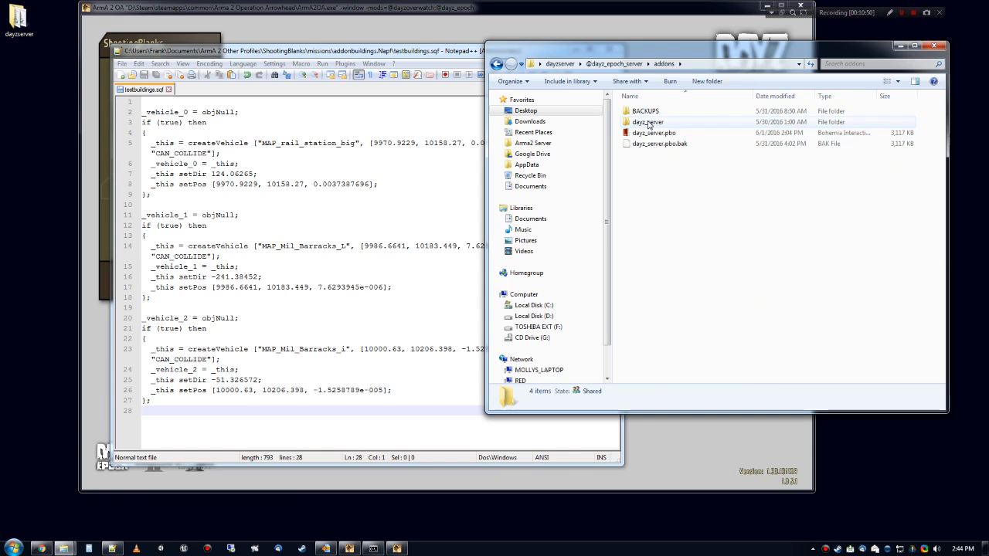
double_click(647, 121)
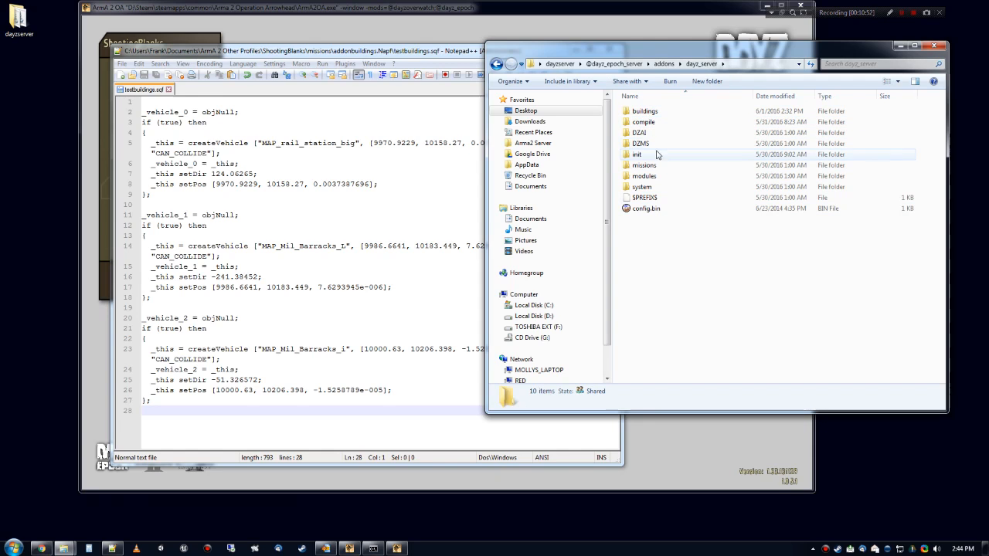
double_click(645, 113)
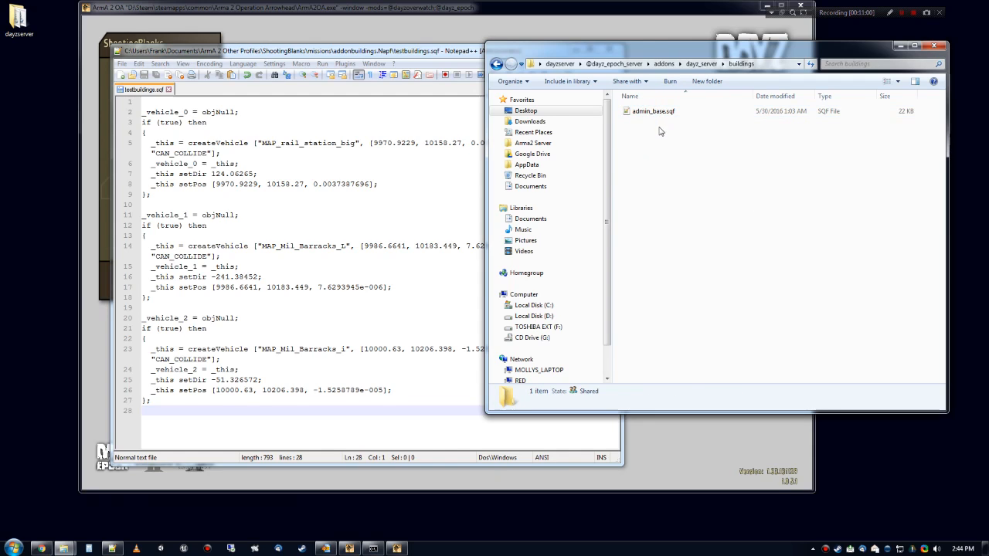
right_click(658, 130)
left_click(700, 204)
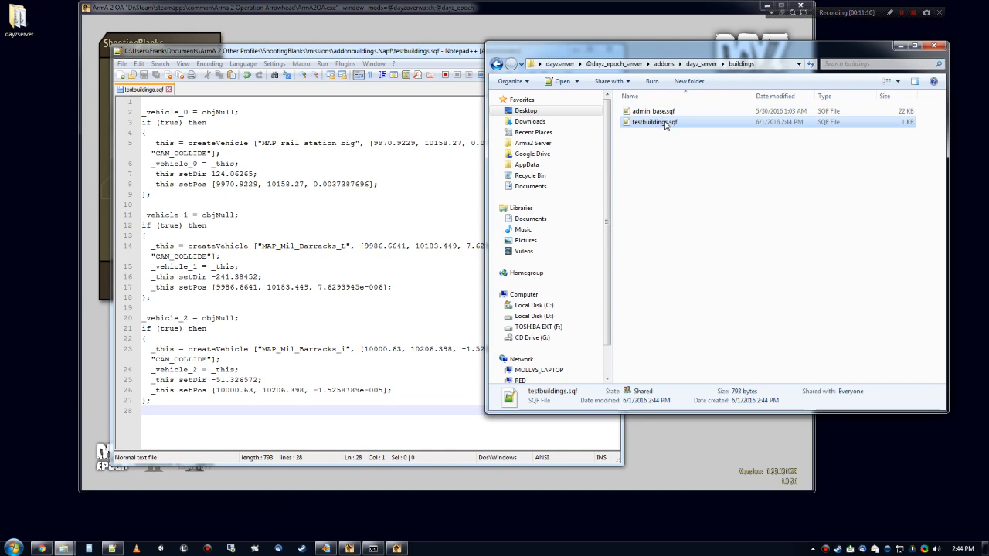
left_click(180, 112)
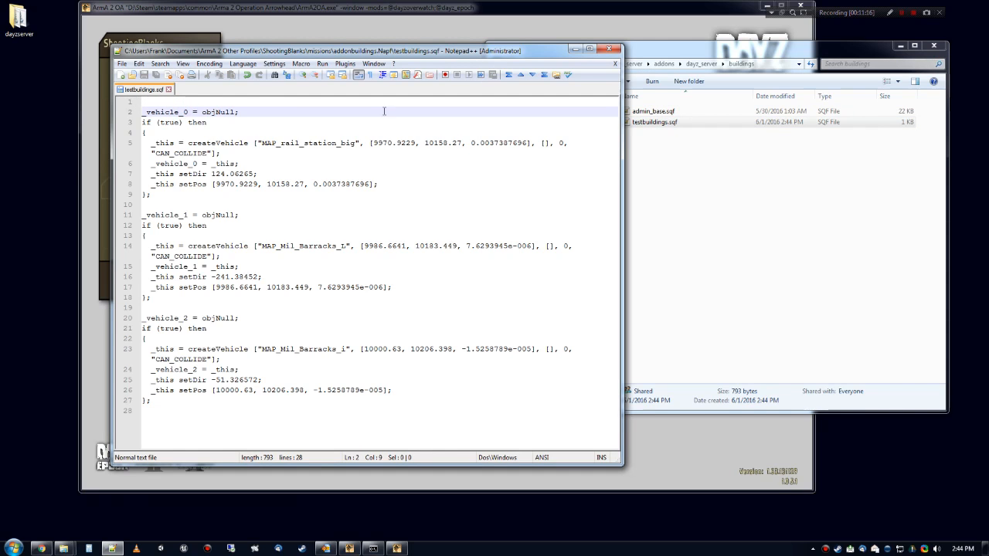
left_click(655, 122)
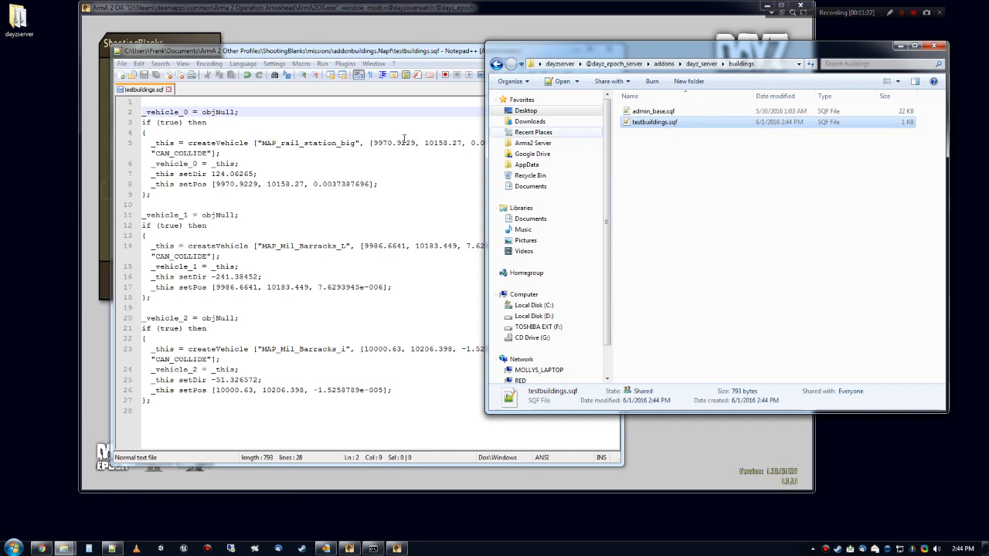
left_click(170, 105)
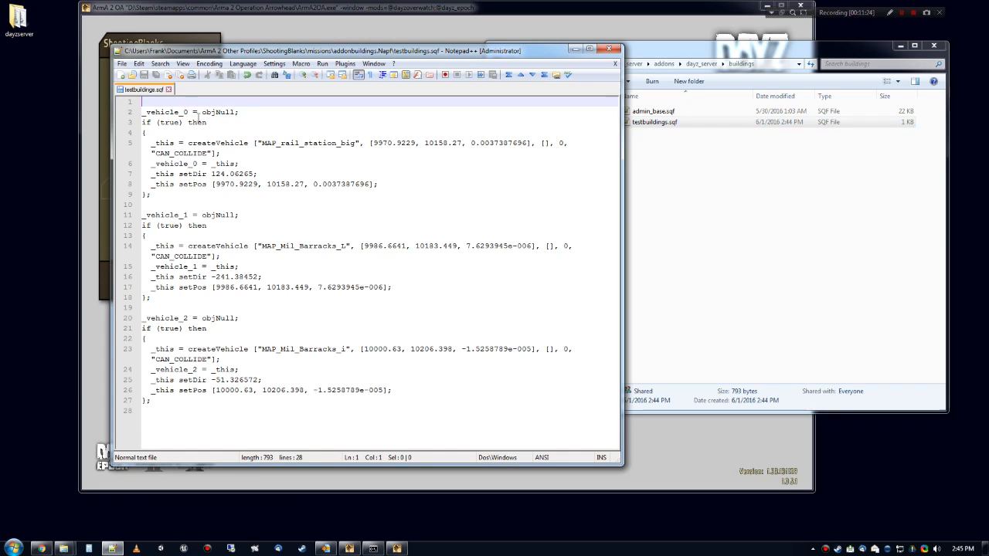
Step: Return to the dayz_server folder in the file explorer and open its init folder
left_click(701, 142)
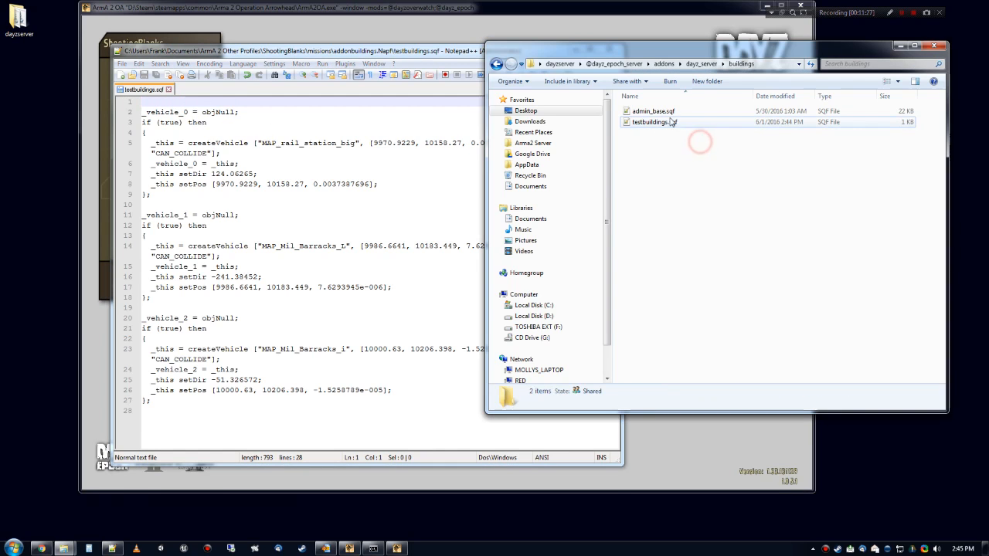
left_click(700, 63)
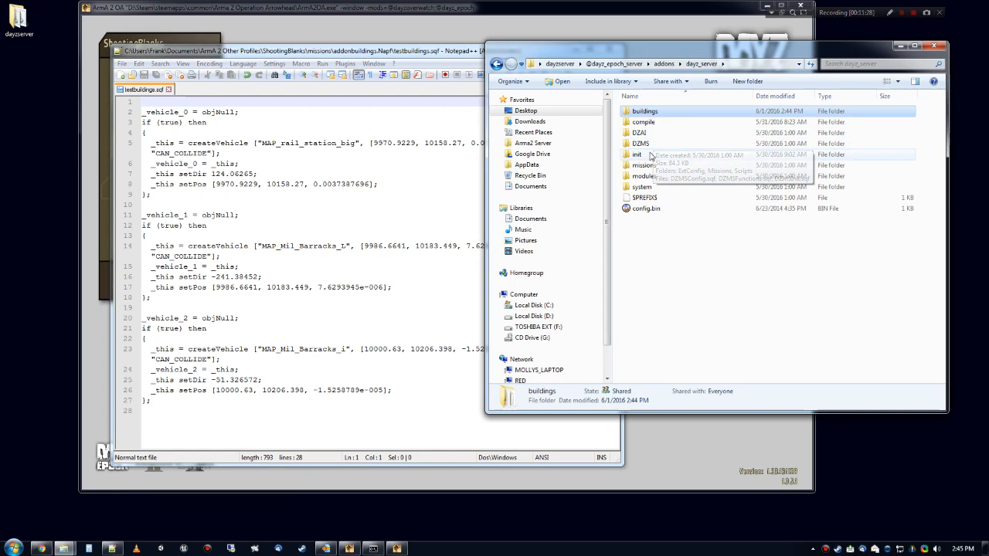
left_click(647, 154)
double_click(647, 154)
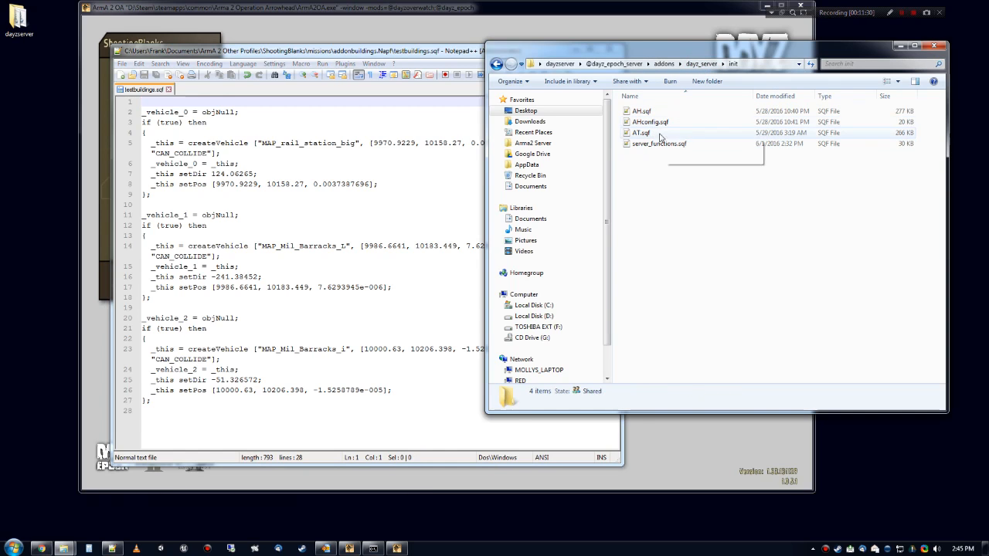
Step: Open server_functions.sqf from the init folder in Notepad++, go to the end of the file, and shift the editor window clear of the folder window
left_click(655, 145)
right_click(657, 145)
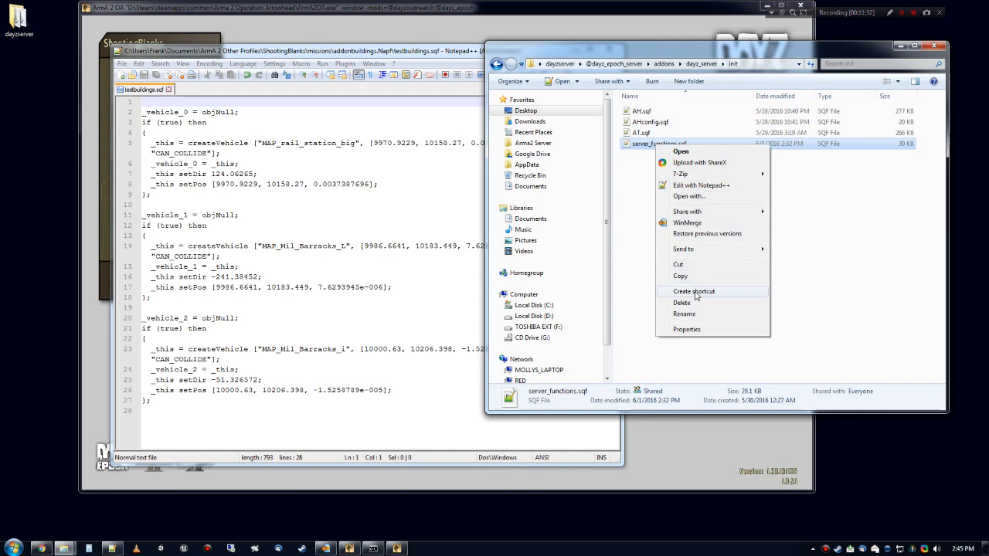
left_click(693, 187)
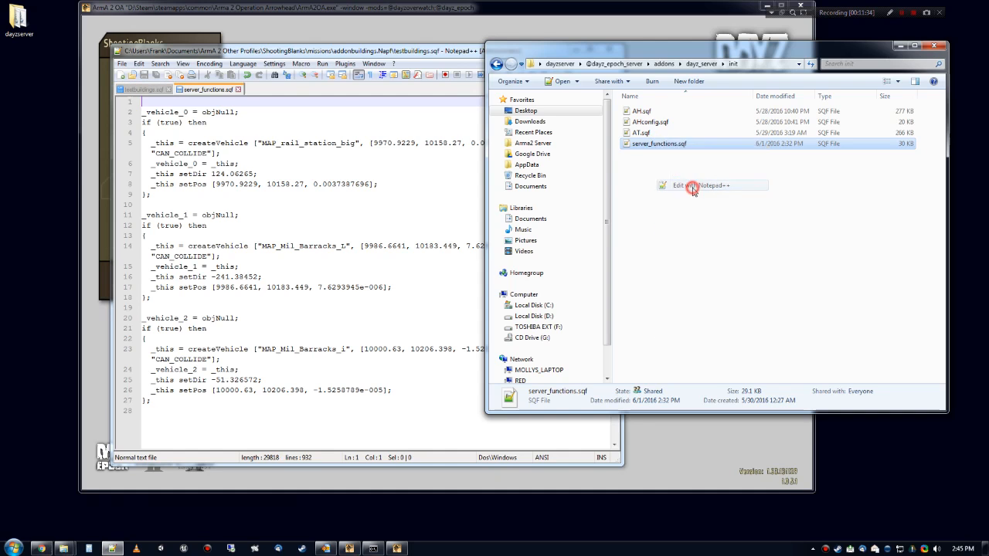
left_click(617, 129)
left_click_drag(617, 129, 616, 440)
left_click_drag(543, 55, 681, 14)
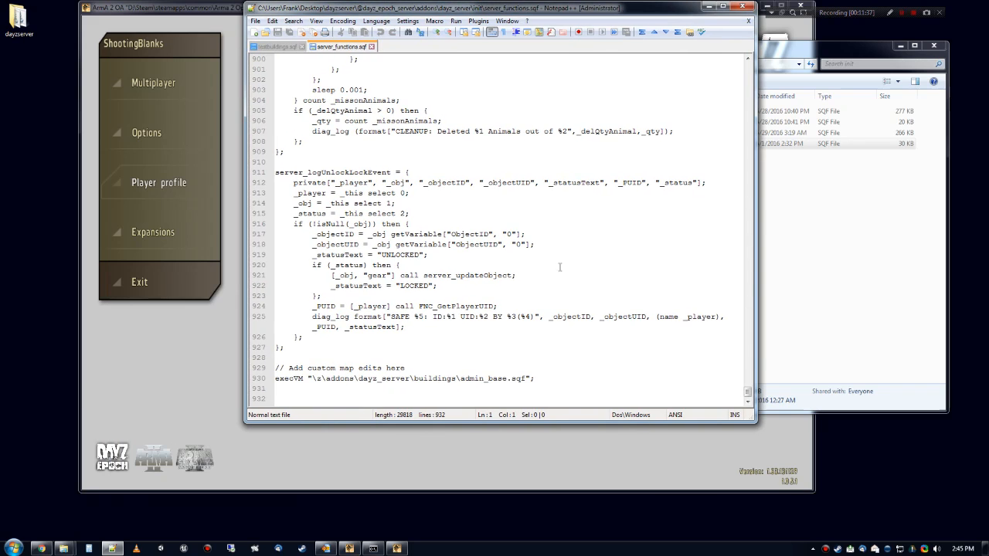
Step: Begin a new line below the admin_base.sqf call under the custom map edits comment with execvm "\z\addons\"
left_click(532, 380)
key("Return")
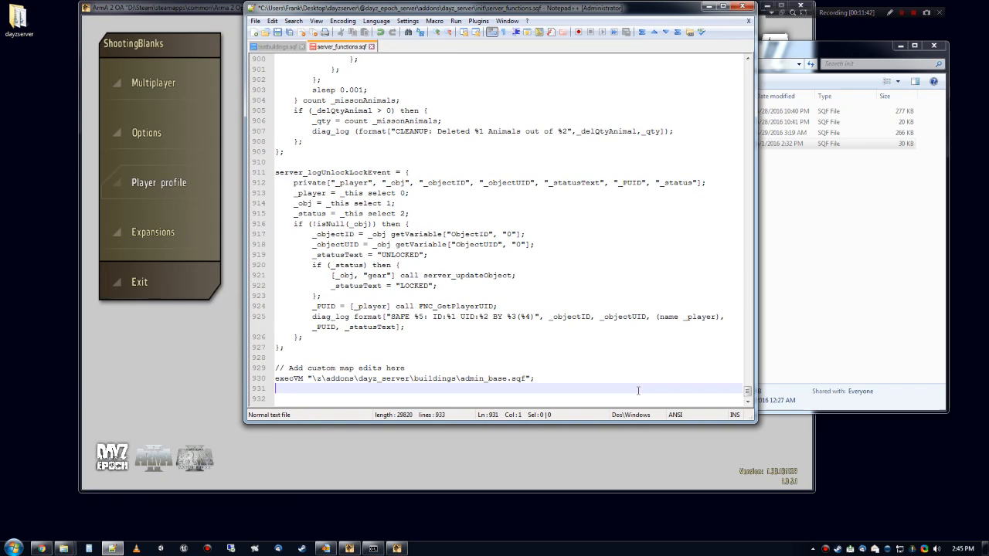
type("execvm \"\\z\\")
left_click(827, 46)
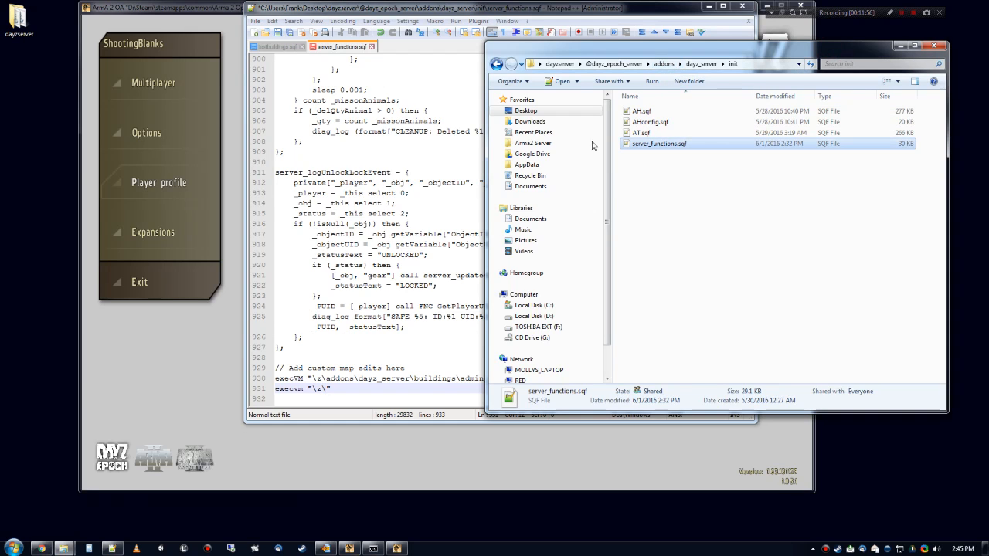
left_click(359, 394)
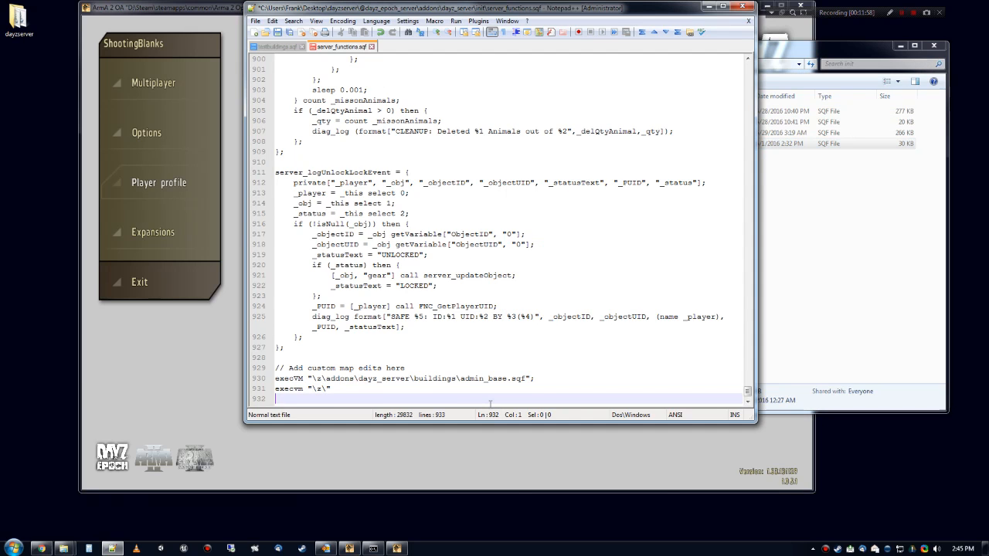
left_click(329, 389)
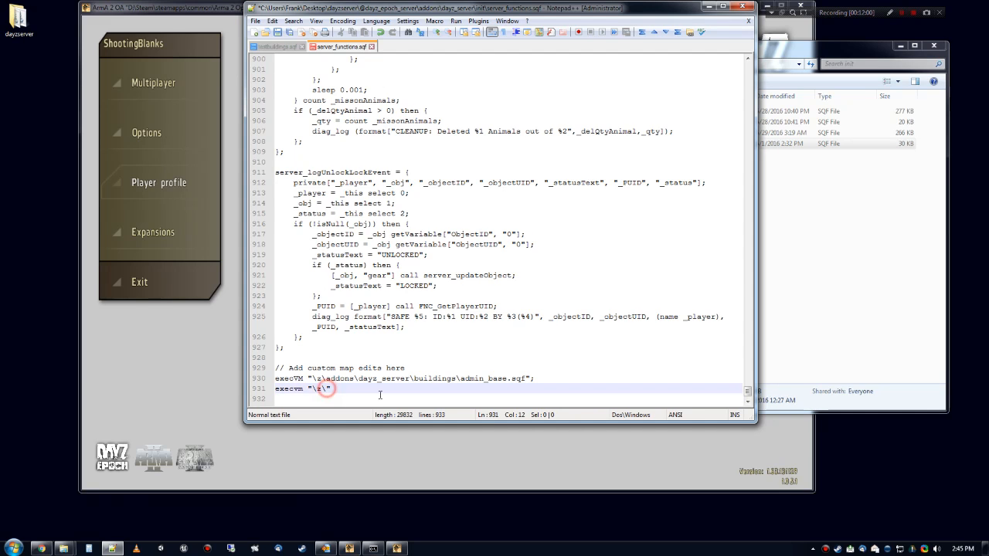
type("sddons\\")
Step: Place the file explorer below the code as a path reference and extend the new execvm path with dayz_server\
left_click(849, 50)
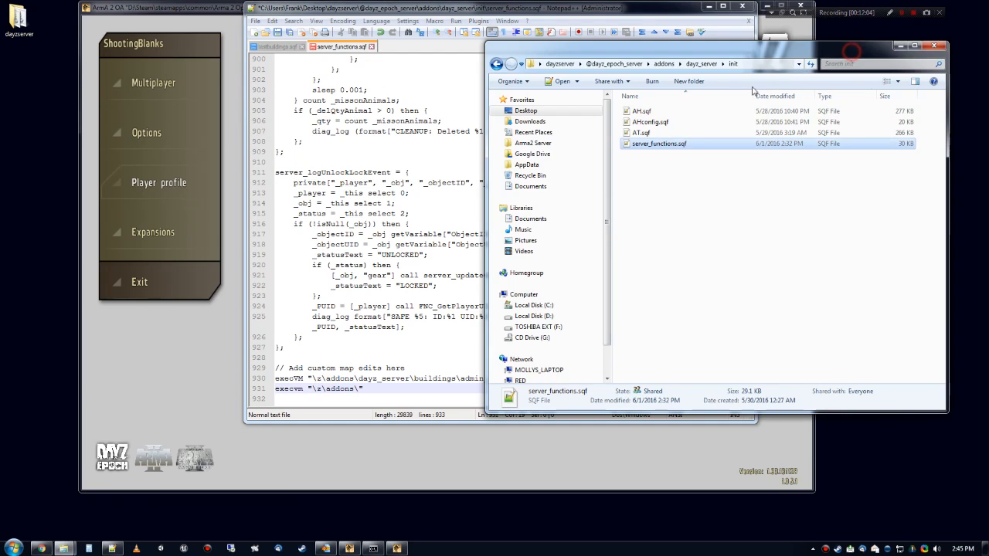
left_click_drag(715, 55, 582, 435)
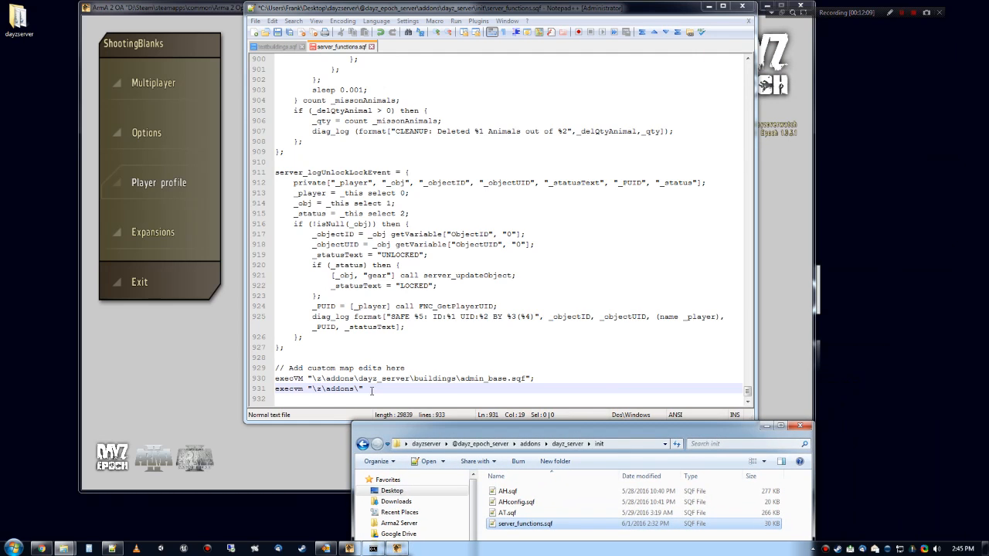
left_click(358, 389)
type("da")
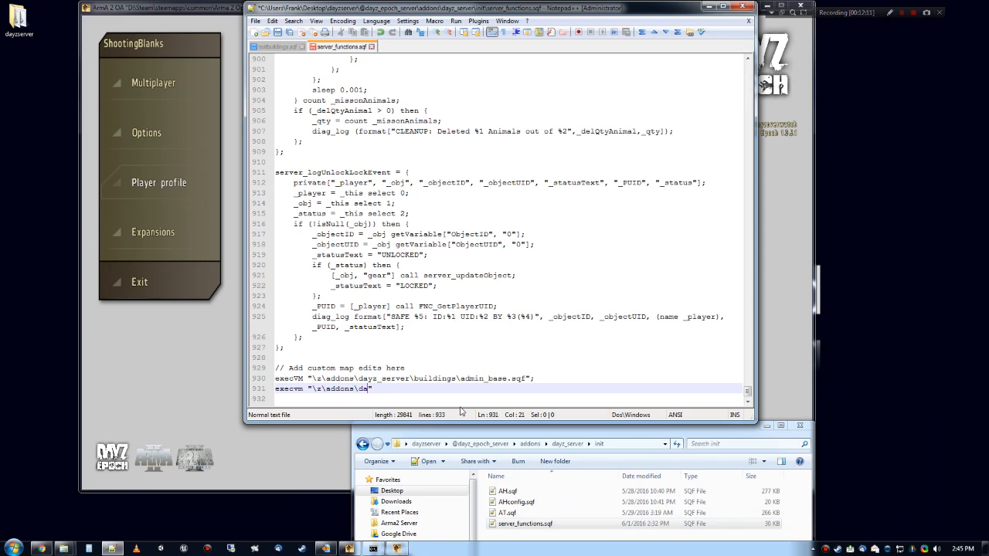
type("yz_server\\")
Step: Show the buildings folder of dayz_server for reference and complete the execvm line with buildings\testbuildings.sqf, ending it with a semicolon
left_click(574, 448)
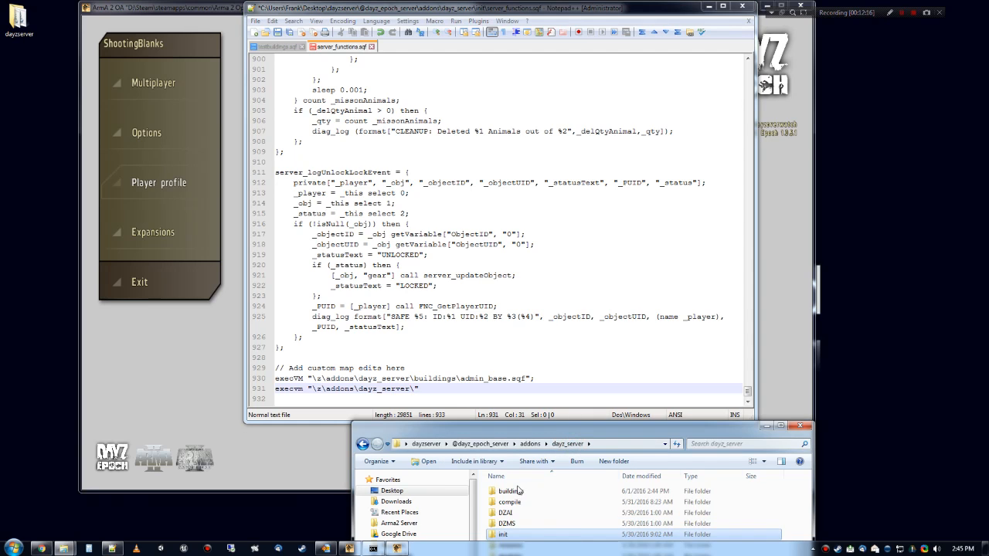
double_click(514, 491)
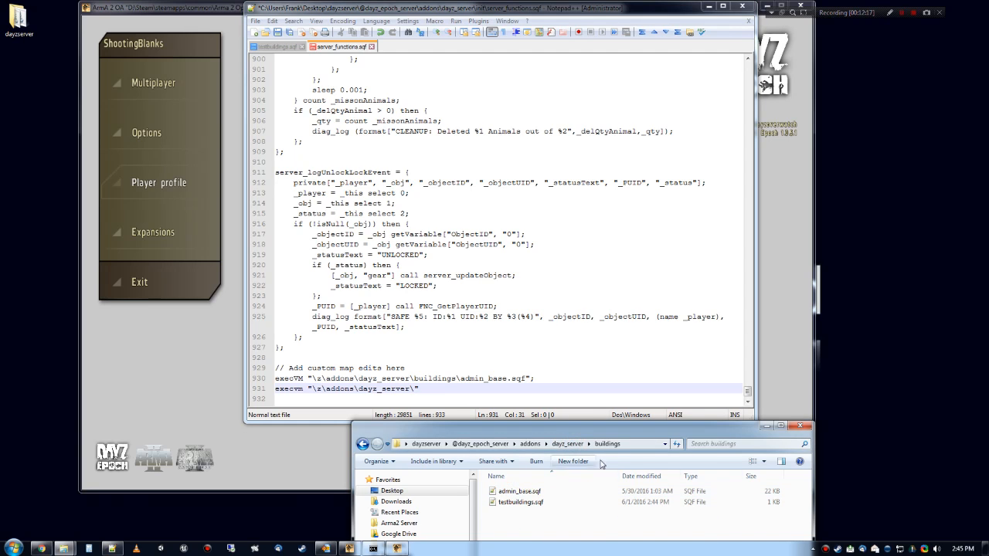
left_click(413, 387)
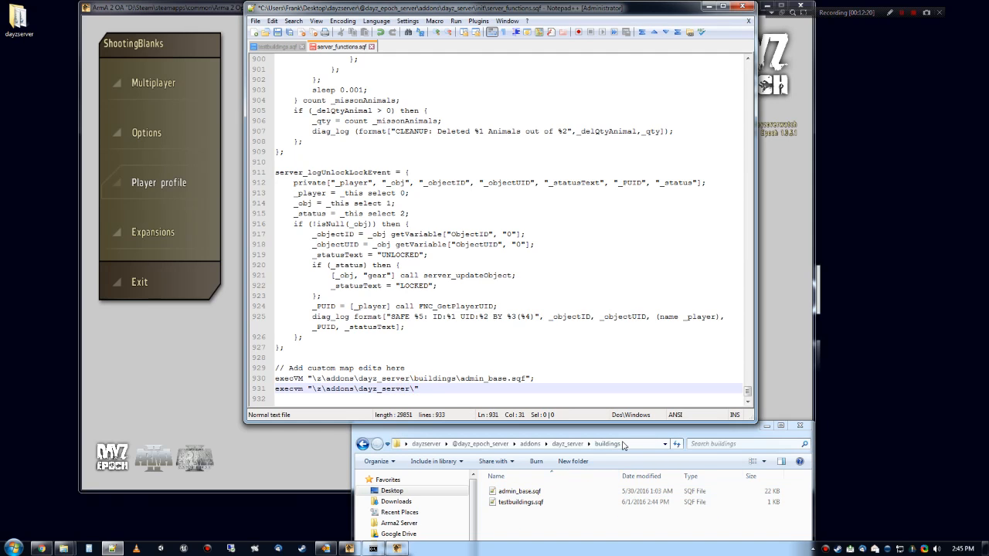
type("buildings")
key("BackSpace")
key("BackSpace")
key("BackSpace")
type("\\testbuildings.sqf")
left_click(548, 389)
Step: Duplicate the testbuildings.sqf execvm line onto the line below it
double_click(468, 388)
left_click(468, 388)
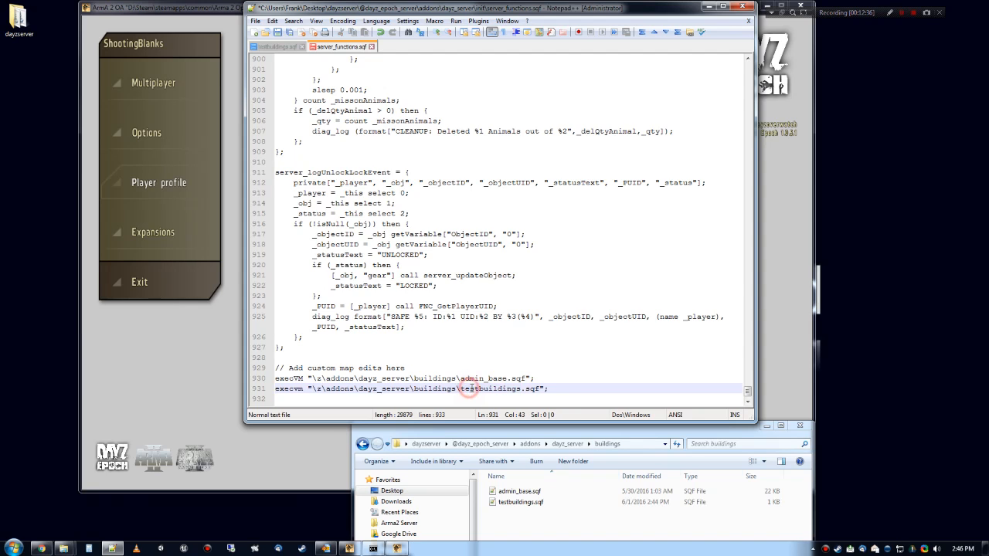
double_click(472, 389)
triple_click(471, 389)
right_click(472, 391)
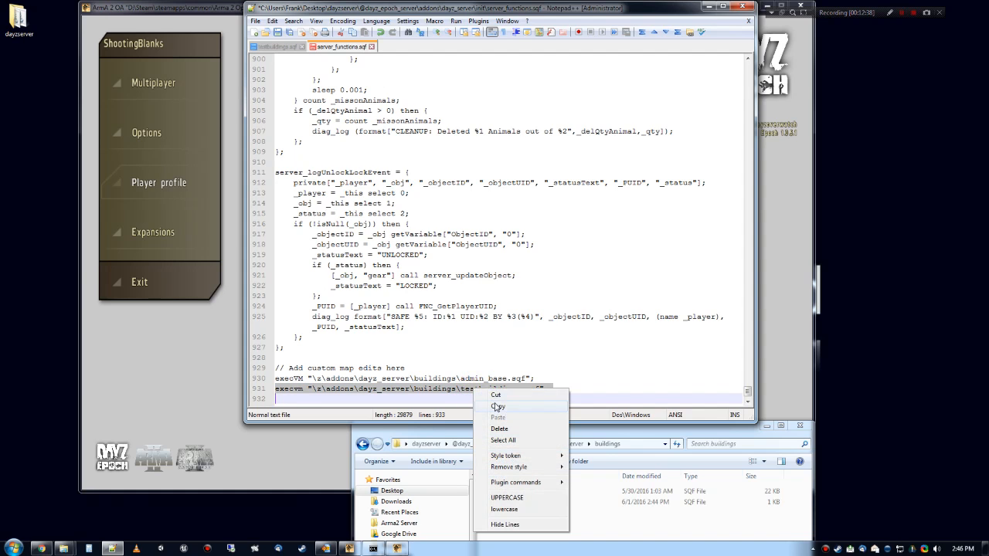
left_click(494, 404)
left_click(556, 399)
right_click(557, 398)
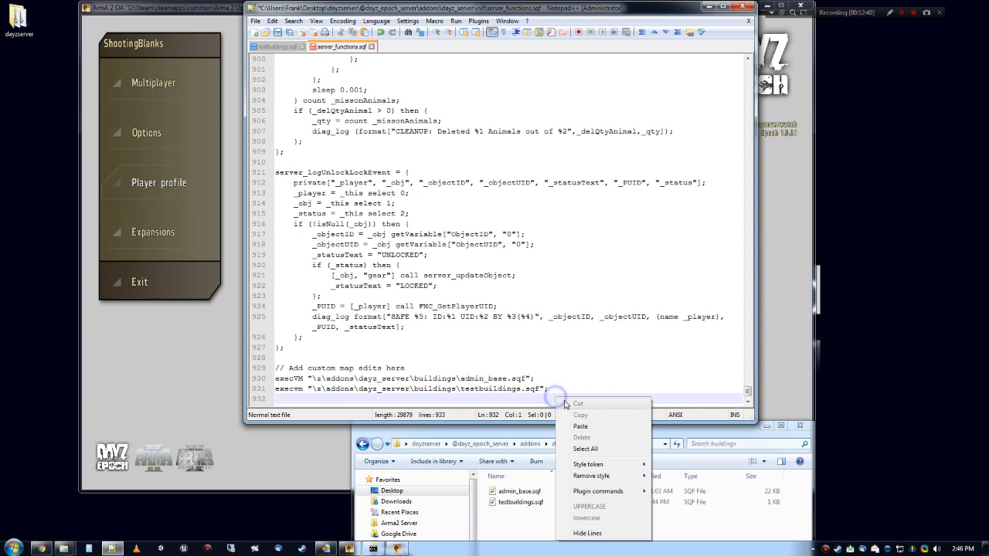
left_click(579, 427)
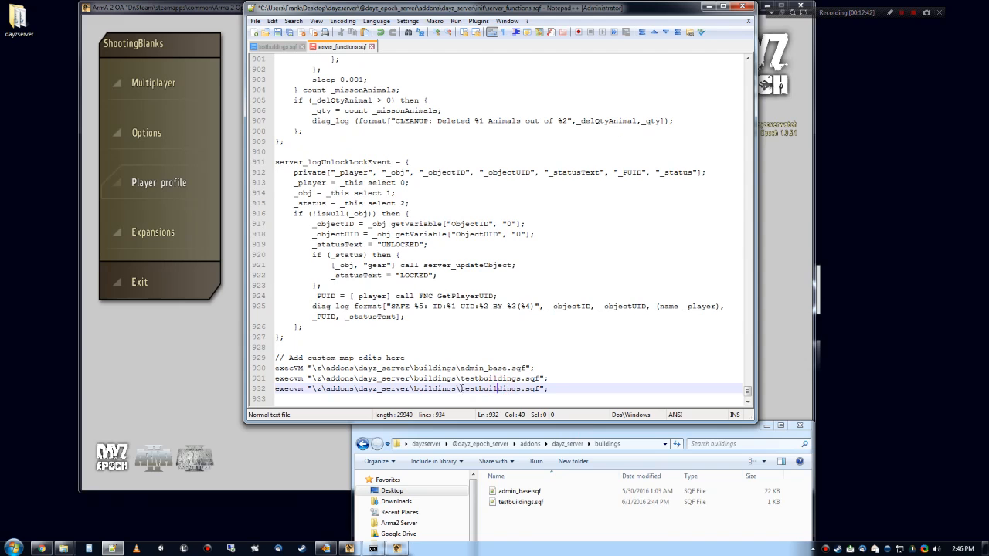
Step: Replace "test" with "more" in the duplicated line's file name, and delete that example line
left_click_drag(461, 389, 480, 390)
type("more")
triple_click(555, 388)
key("Delete")
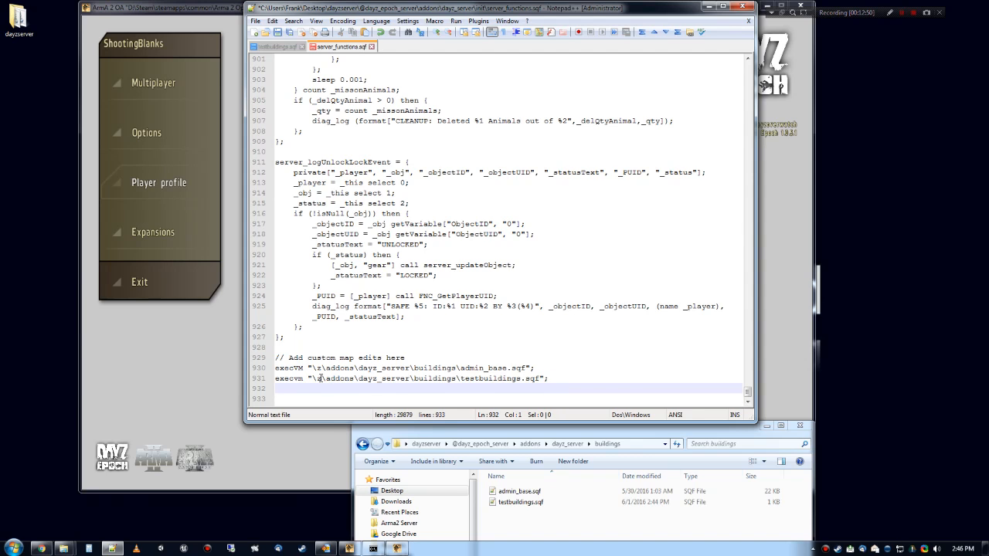
Step: Review the path in the testbuildings.sqf line against the folder structure and save server_functions.sqf
left_click_drag(312, 379, 411, 380)
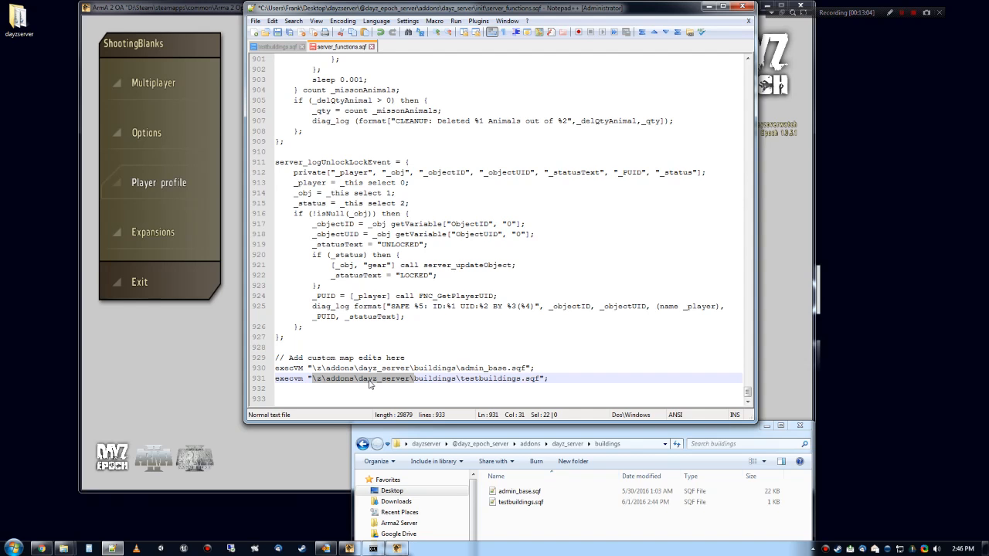
left_click(739, 431)
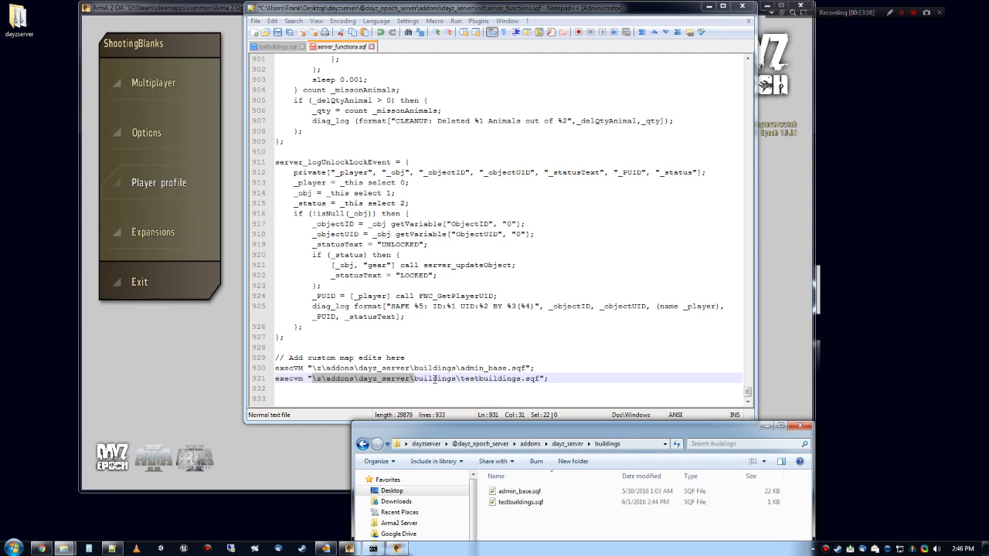
left_click(395, 382)
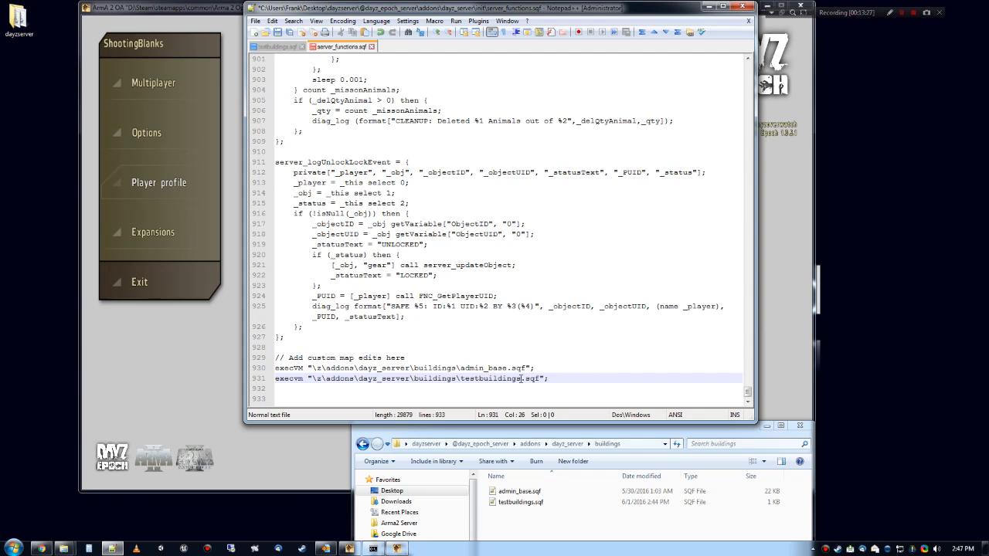
left_click(278, 32)
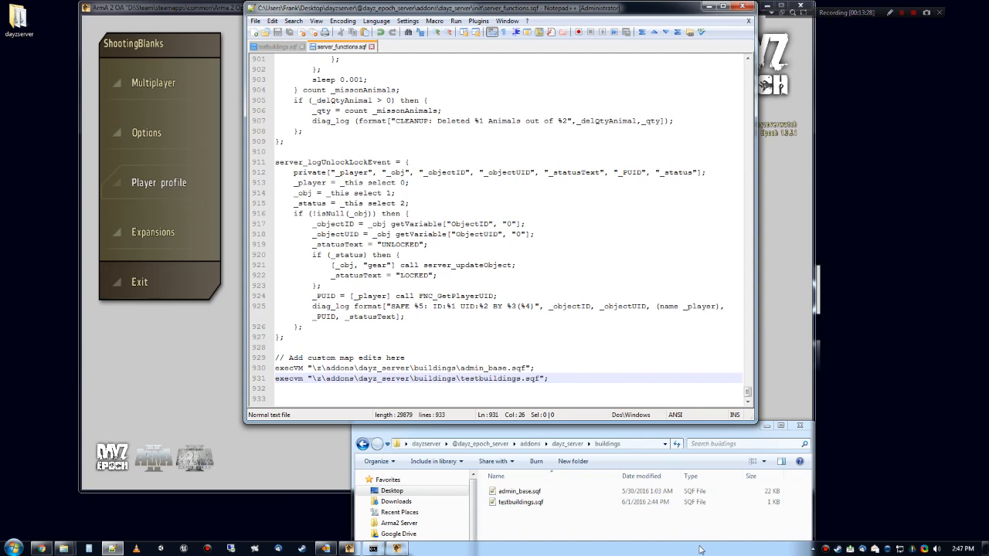
Step: Go up to the addons folder in the file explorer and pack the dayz_server folder with PBO Manager
left_click(592, 431)
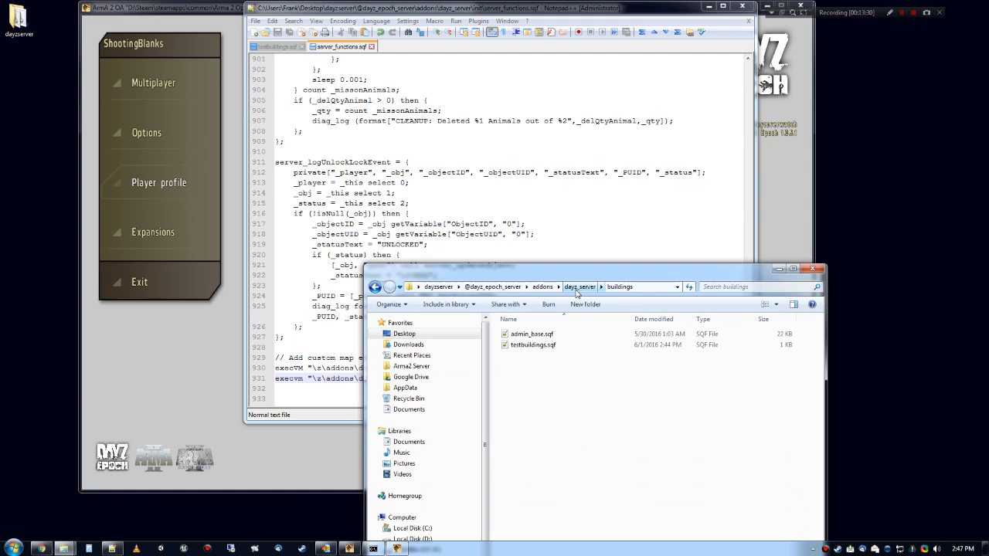
left_click(580, 286)
left_click(543, 286)
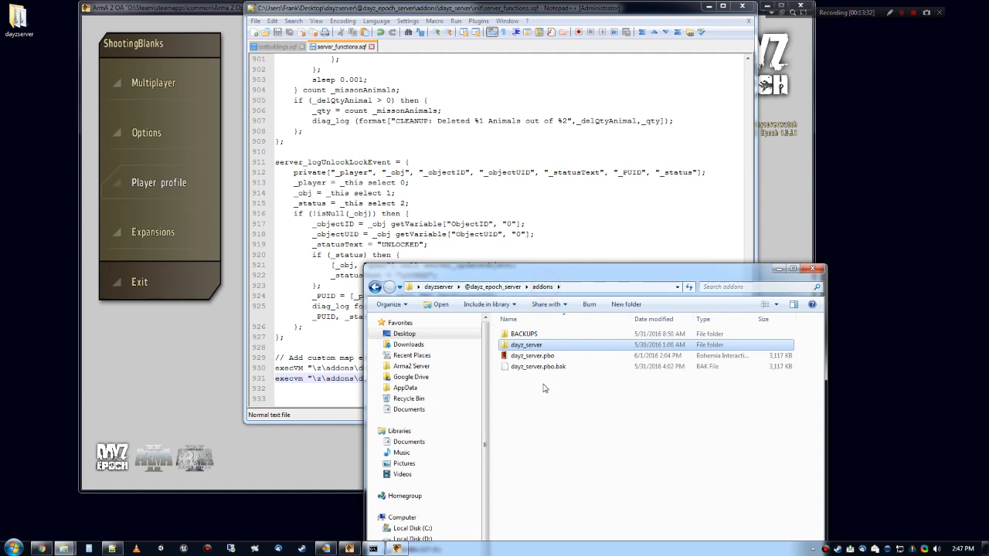
right_click(543, 355)
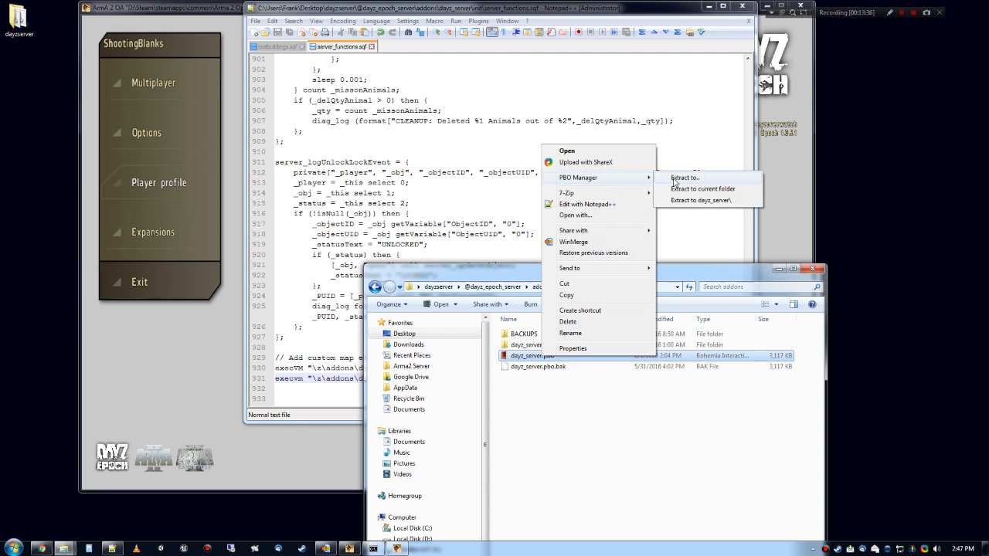
left_click(657, 461)
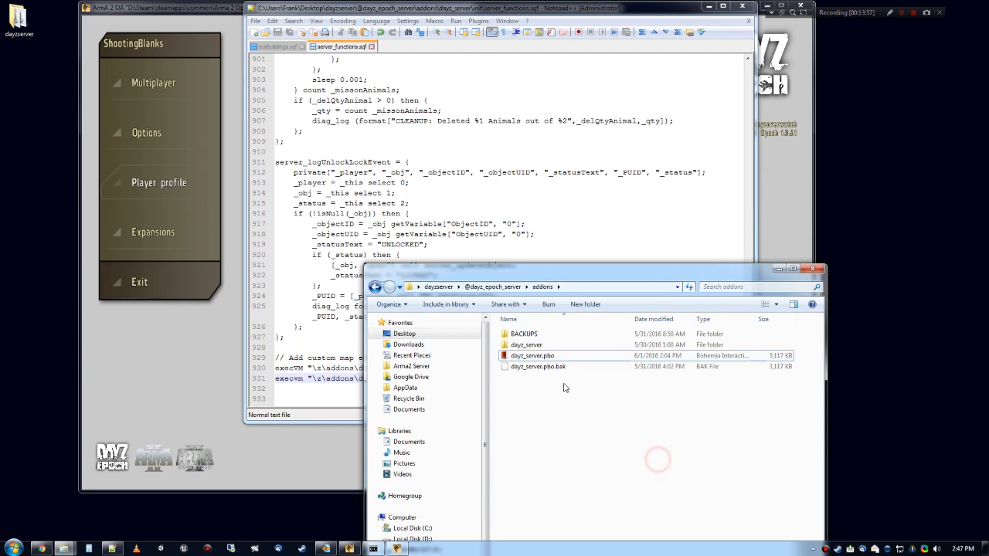
right_click(533, 344)
mouse_move(592, 239)
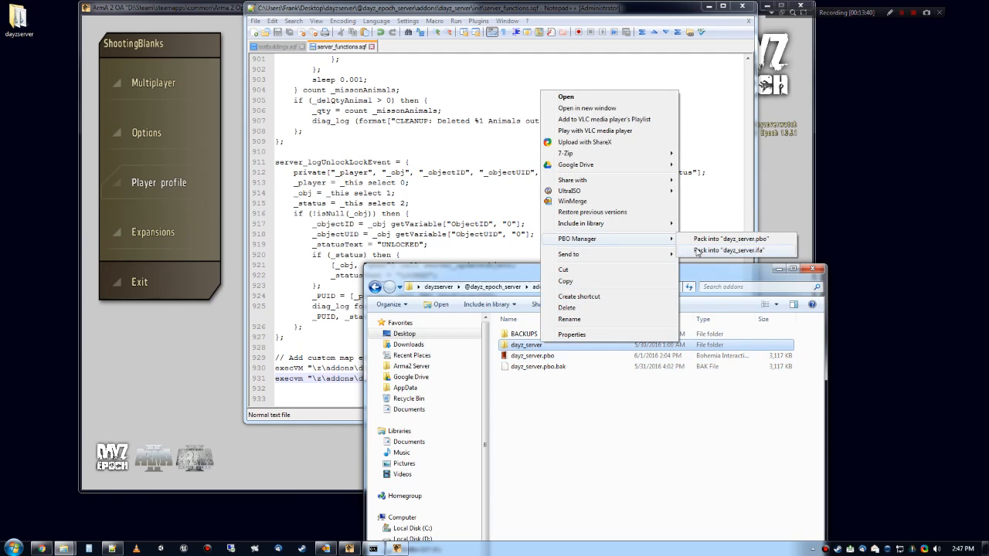
left_click(705, 252)
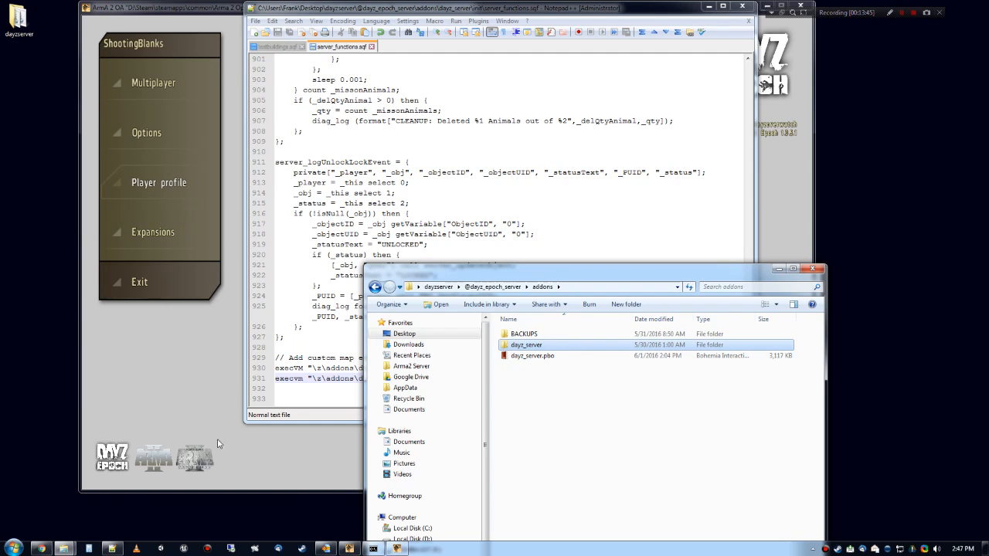
left_click(348, 446)
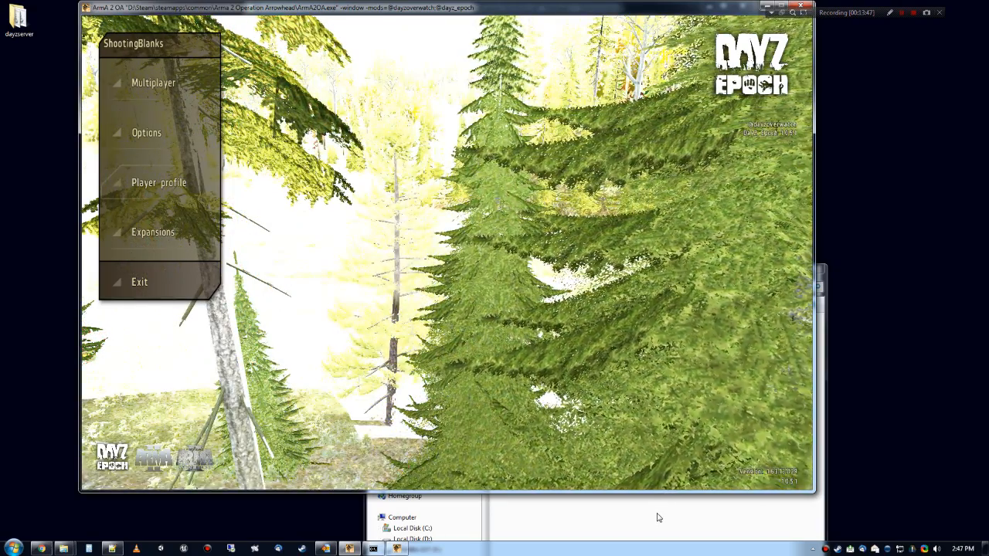
left_click(656, 515)
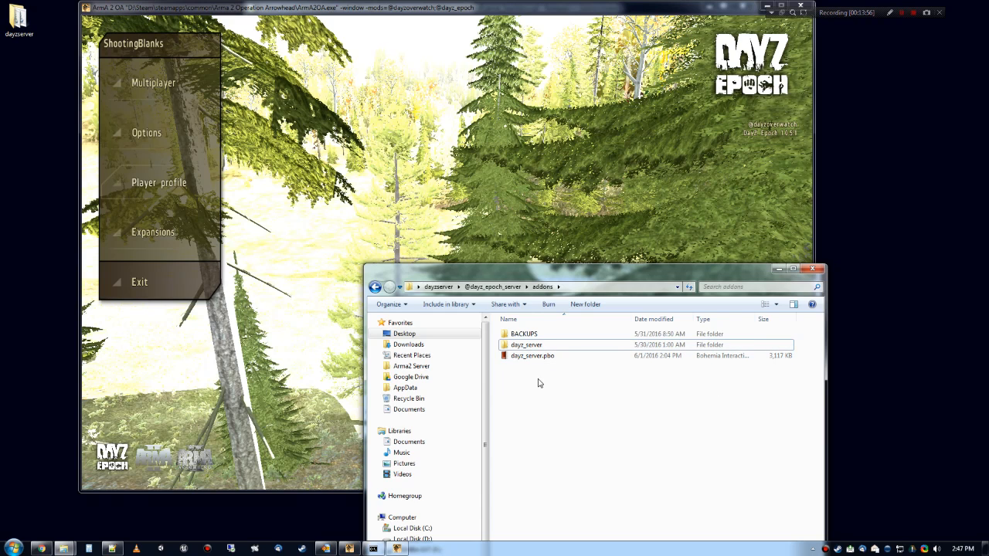
left_click_drag(560, 270, 548, 125)
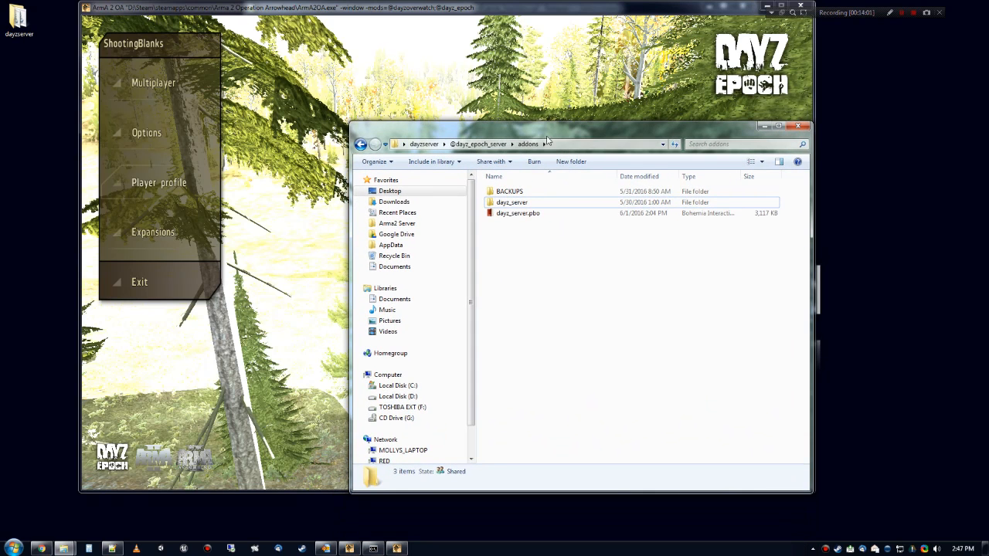
left_click(475, 143)
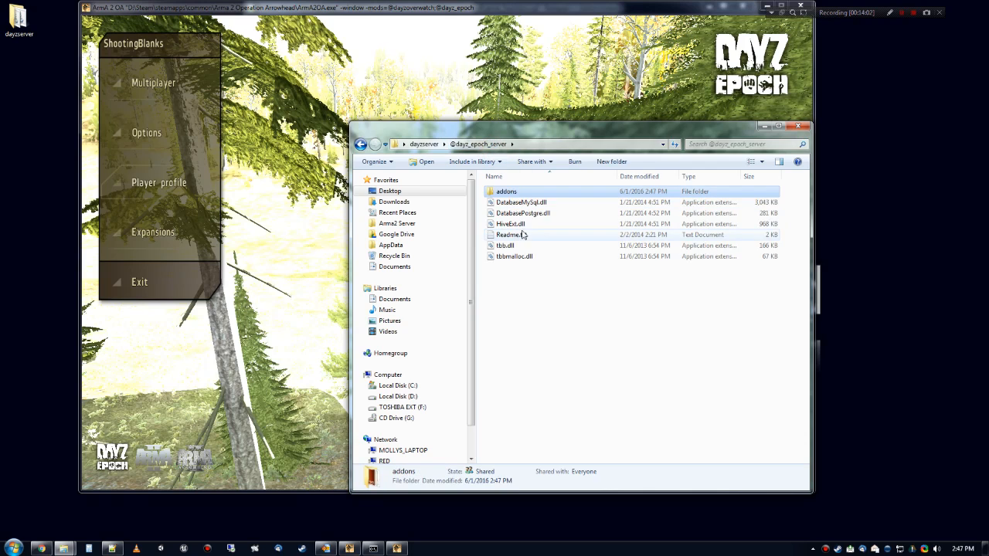
double_click(514, 192)
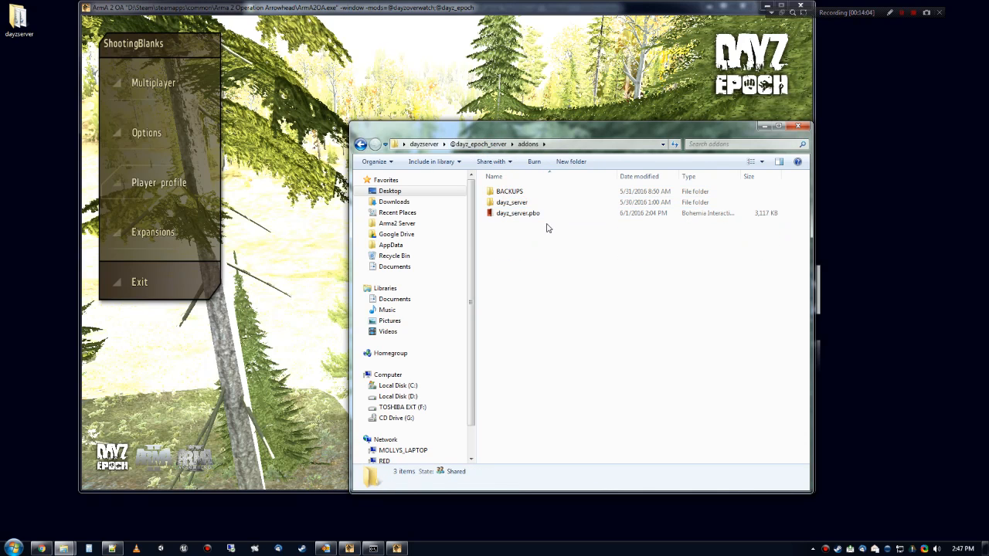